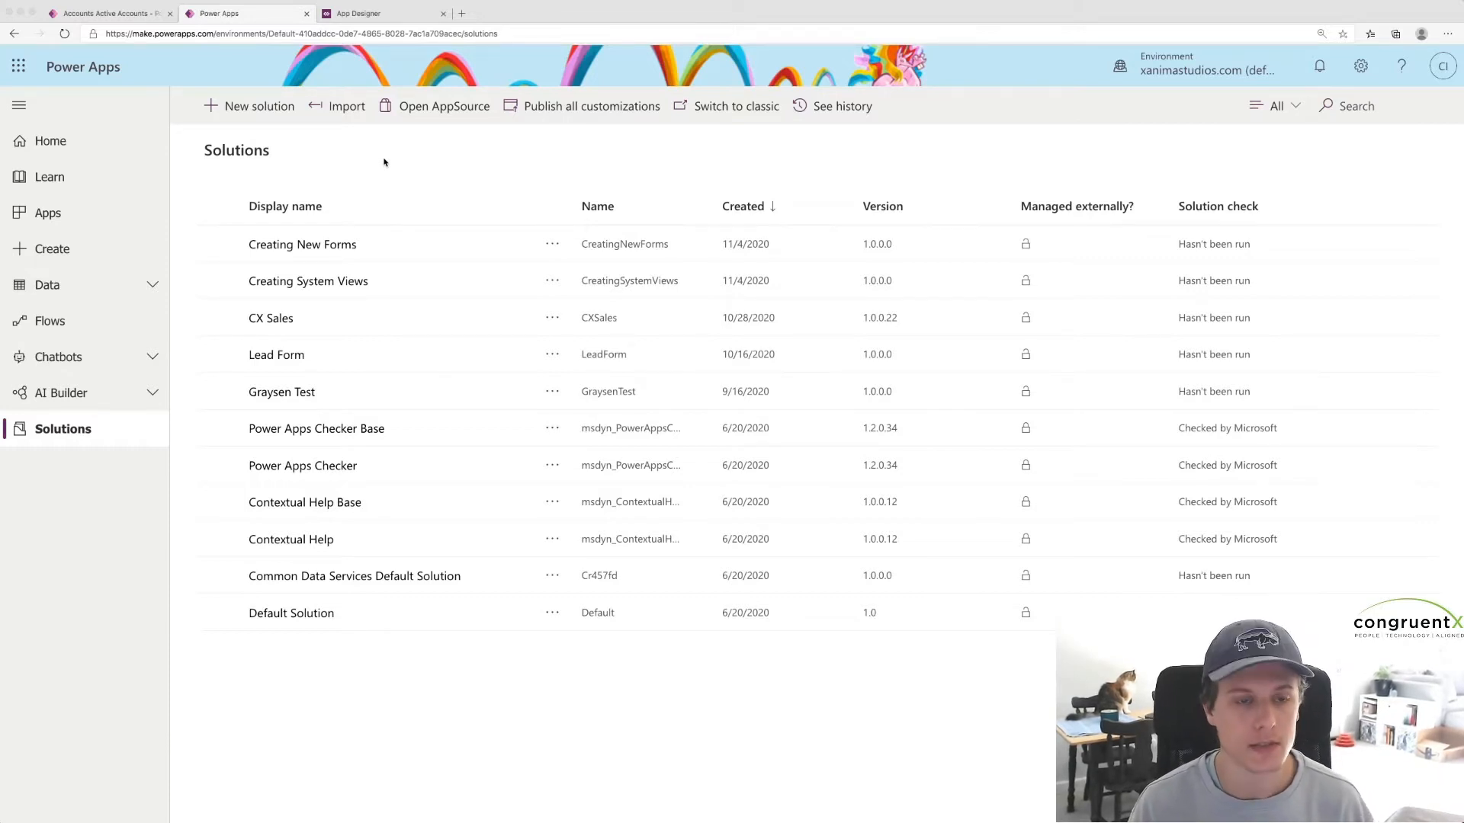
Review the Account entity's existing views and forms.
click(76, 285)
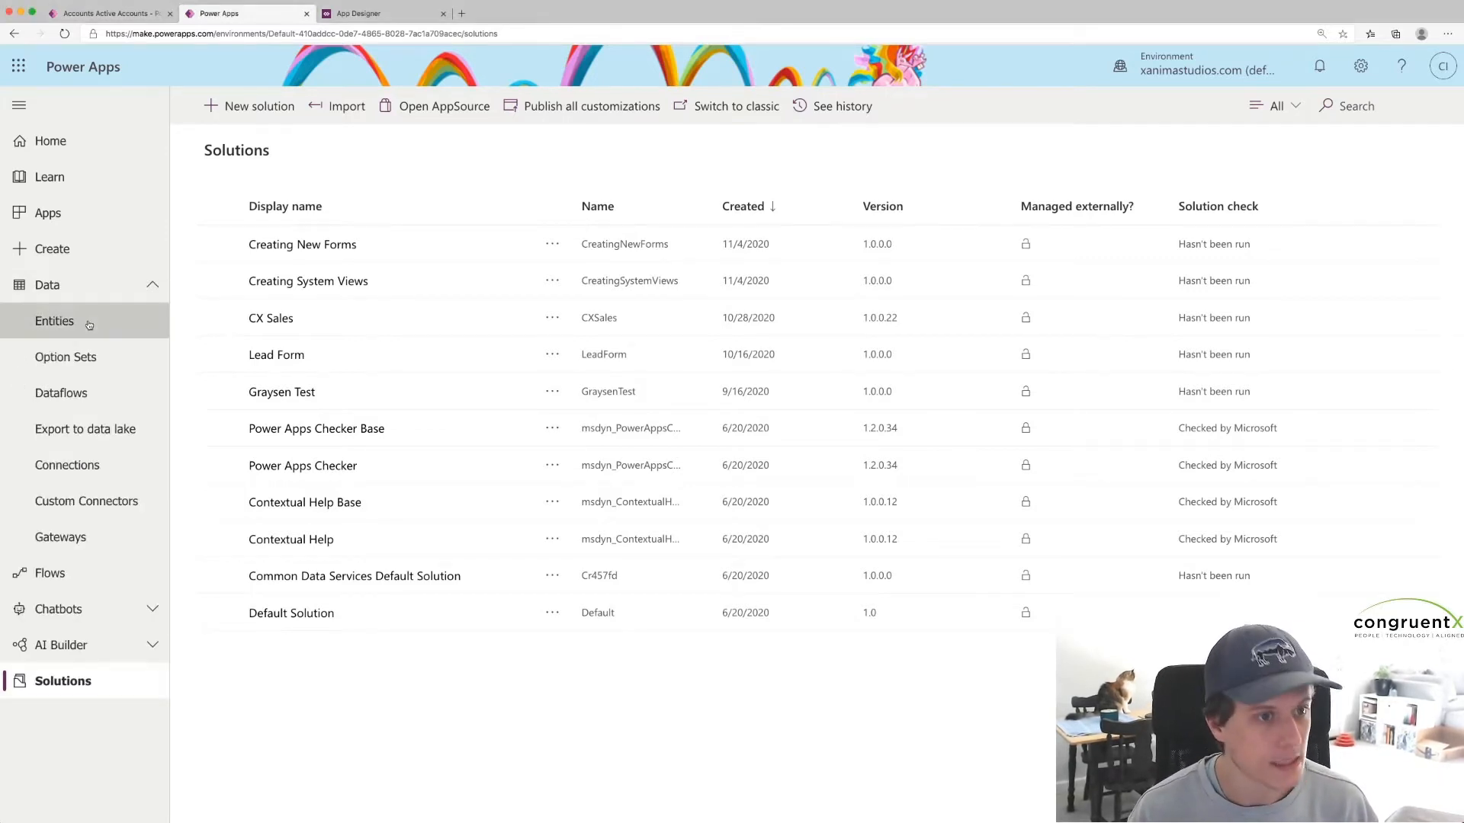
click(58, 320)
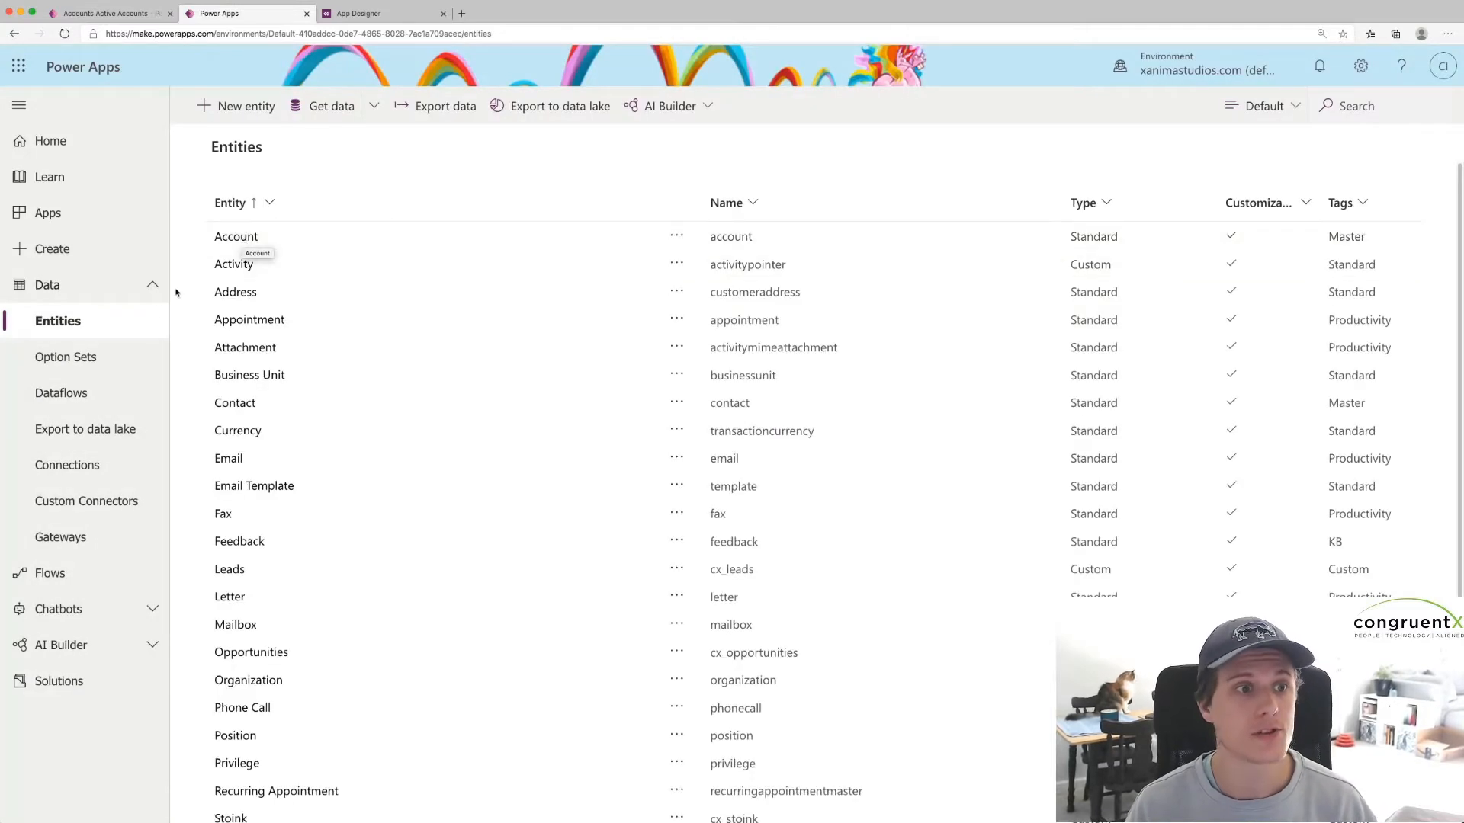
click(236, 237)
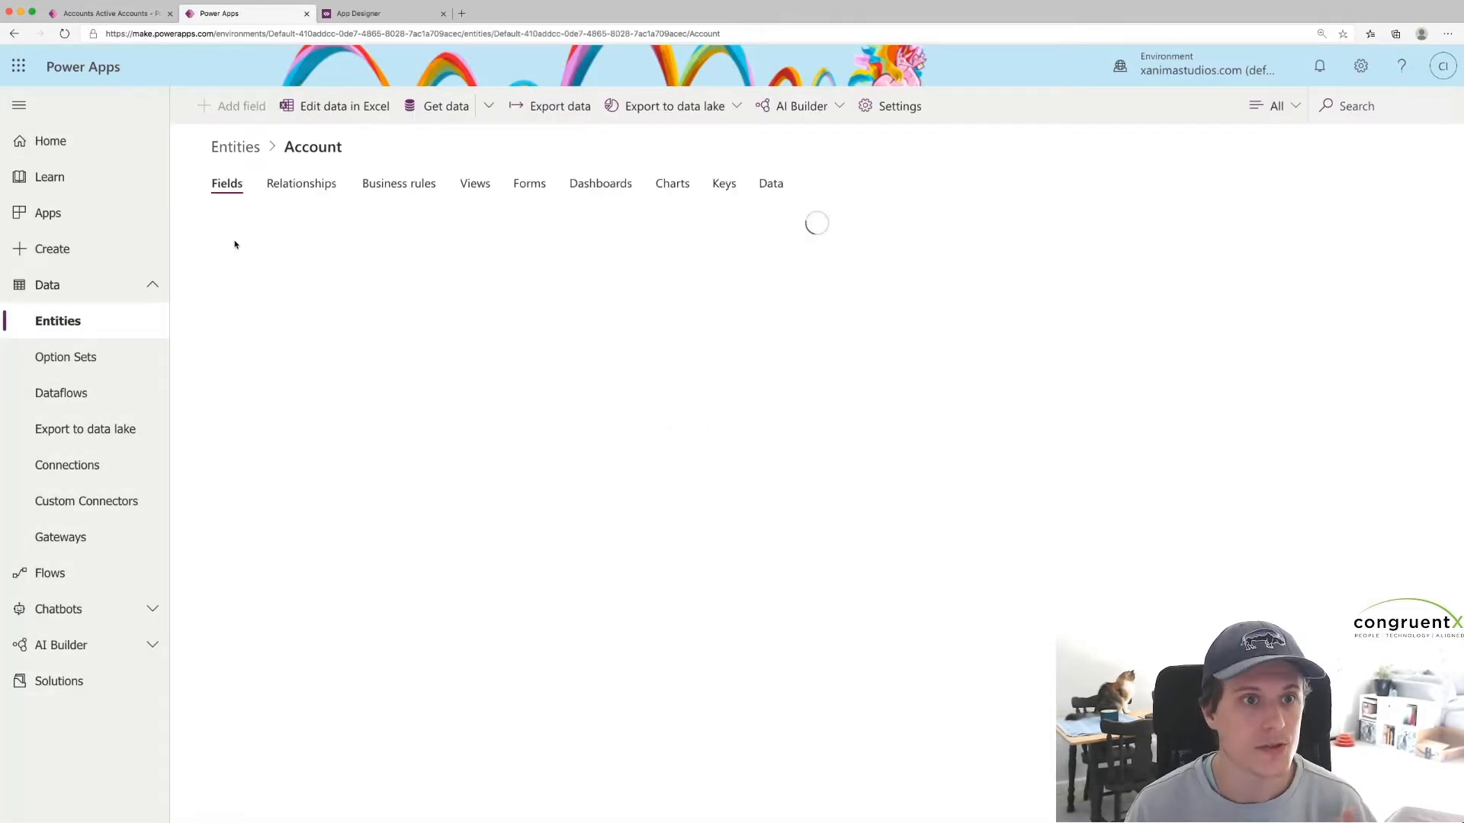
click(474, 184)
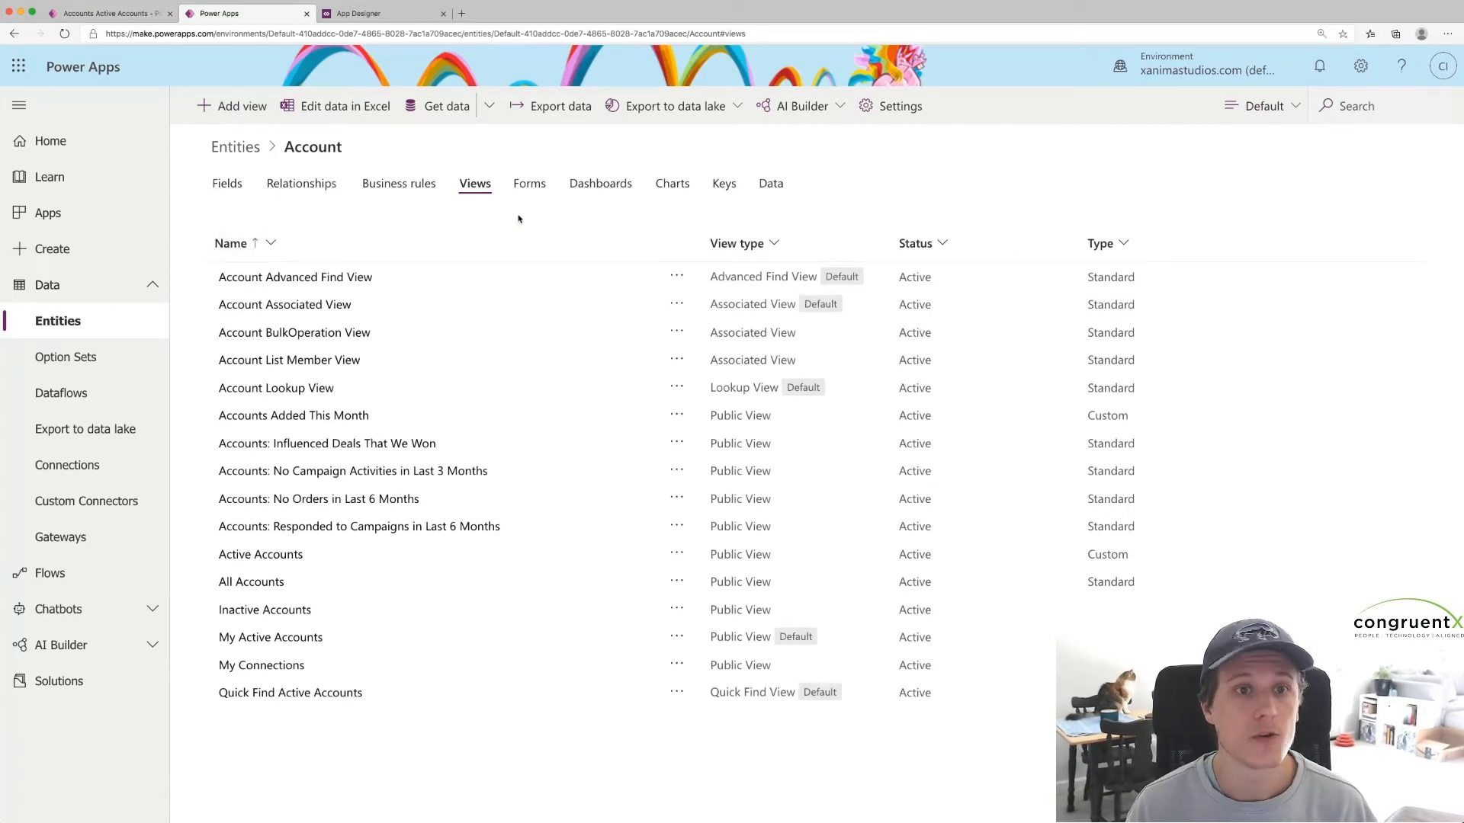
click(532, 186)
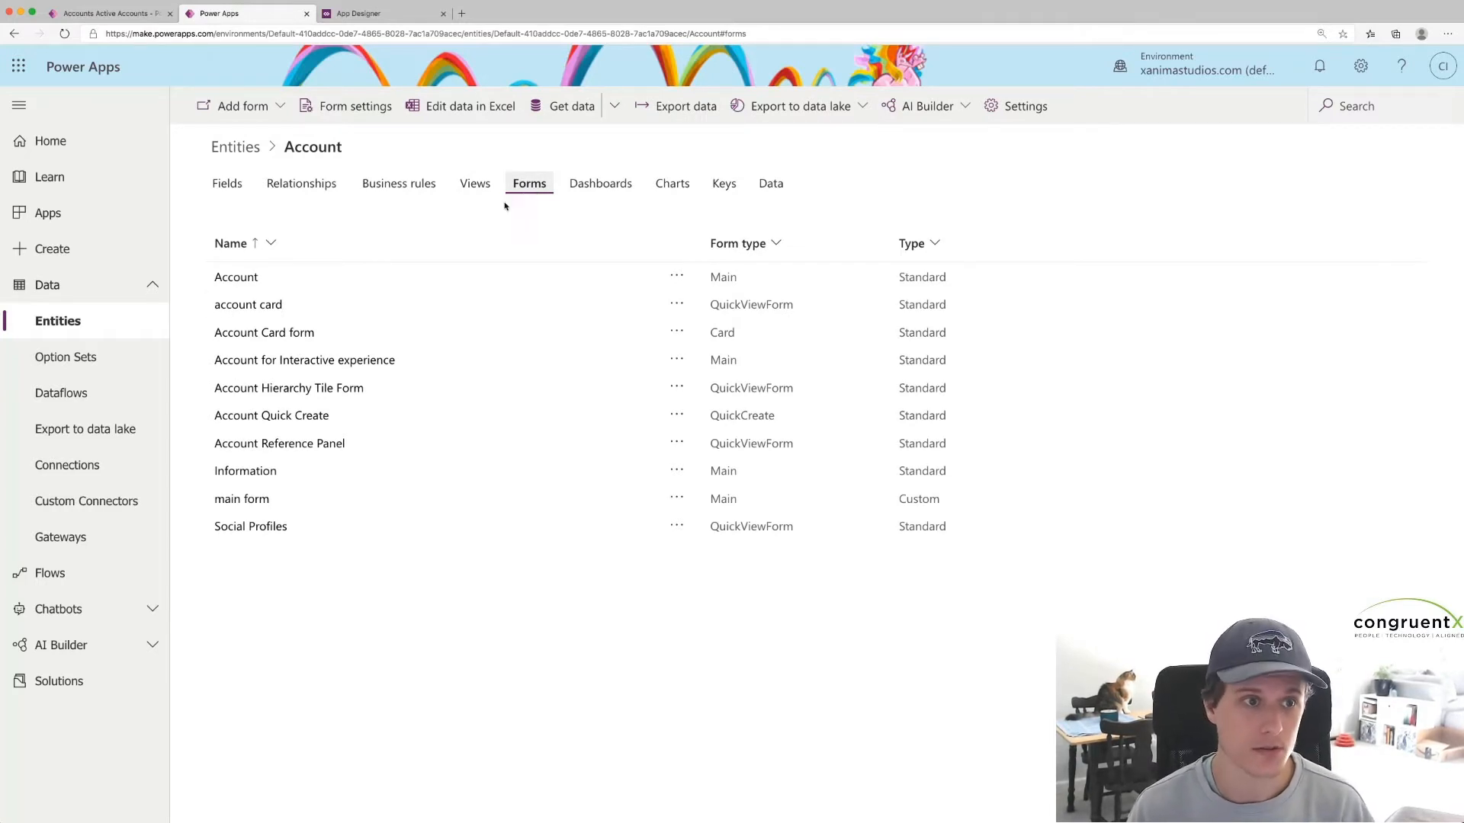
Add the existing Contact entity to the Creating New Forms solution without including any components or entity metadata.
click(120, 681)
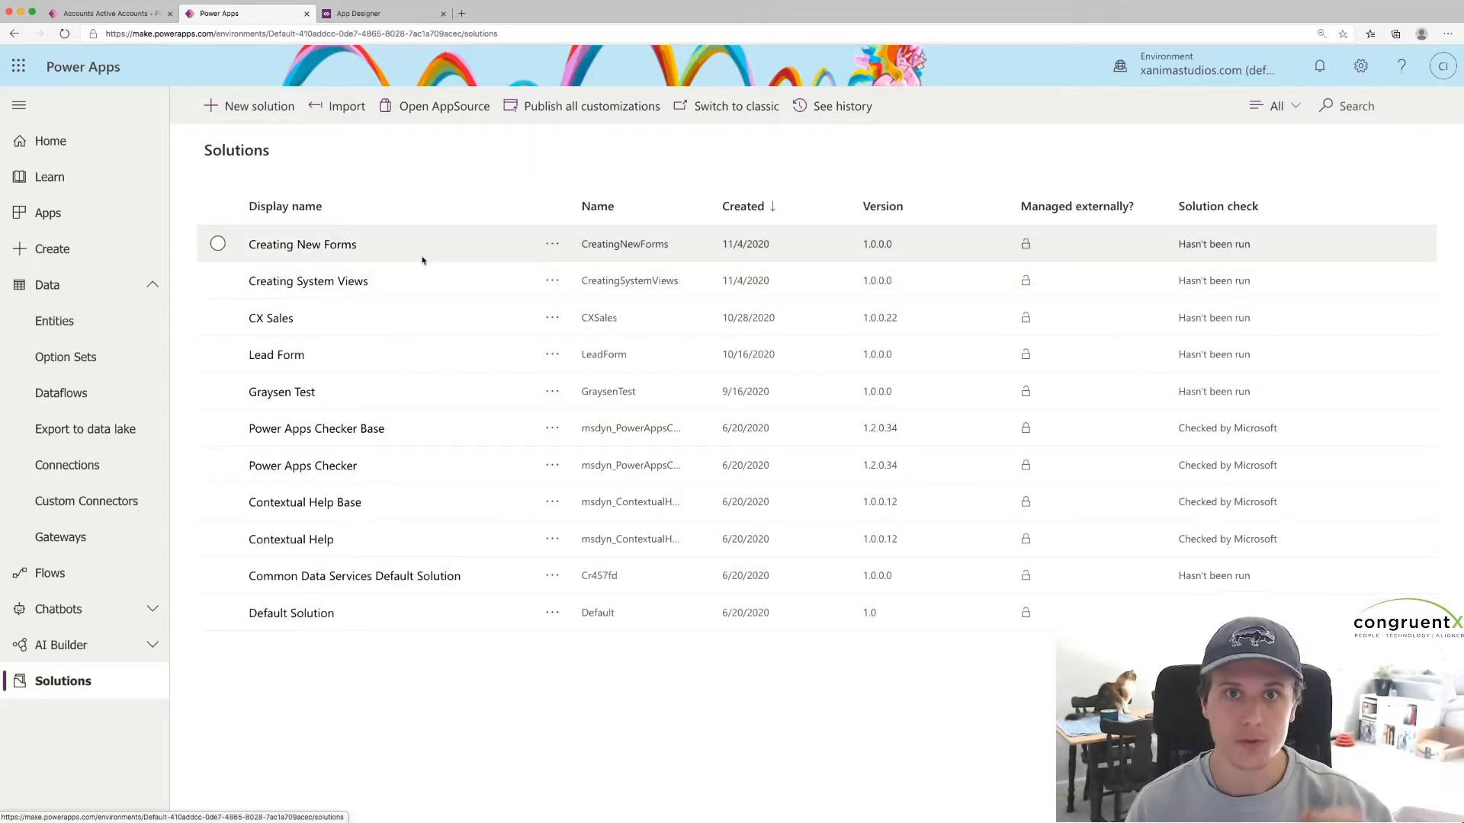
click(334, 245)
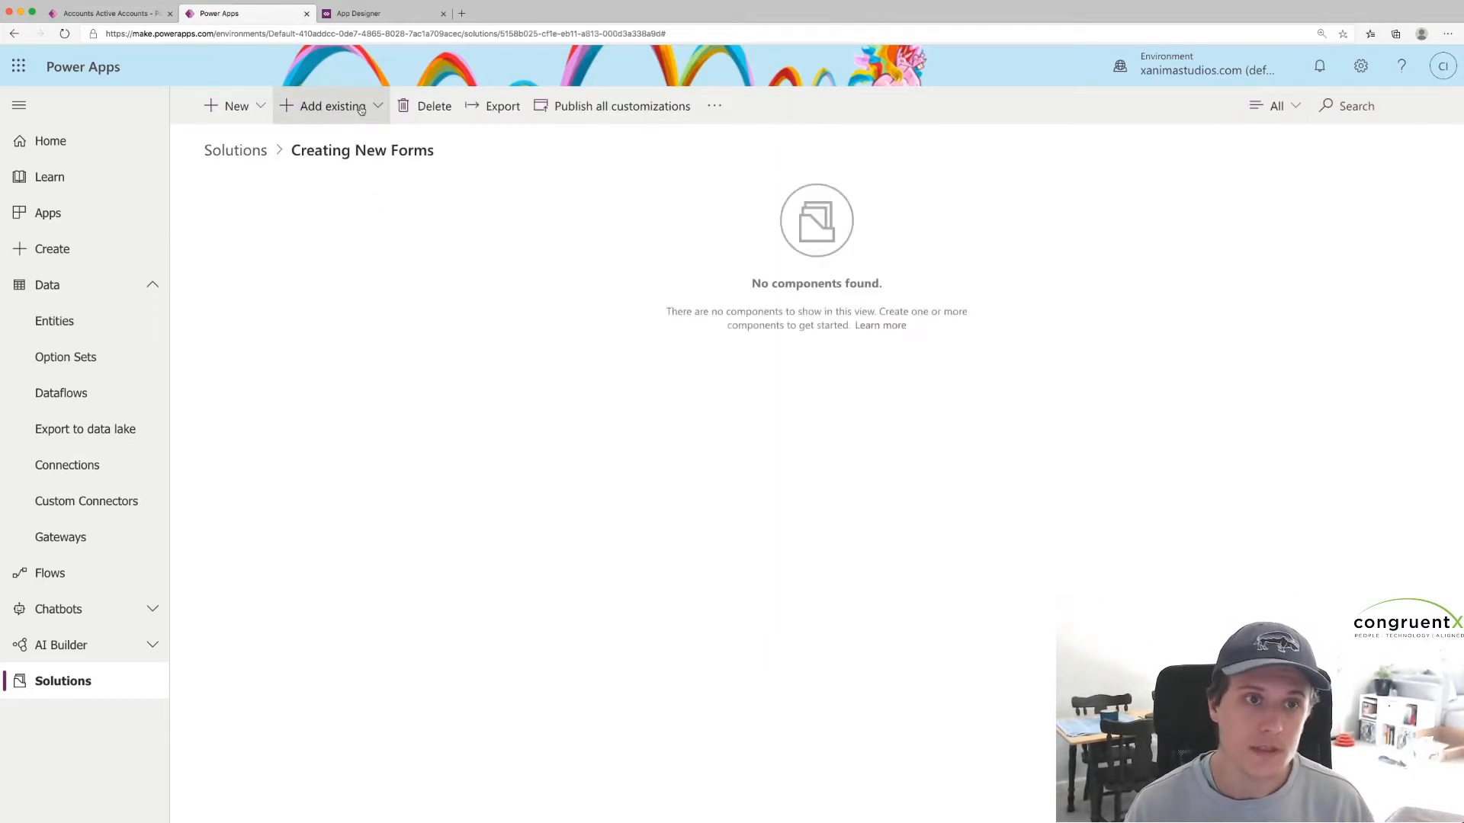
click(361, 110)
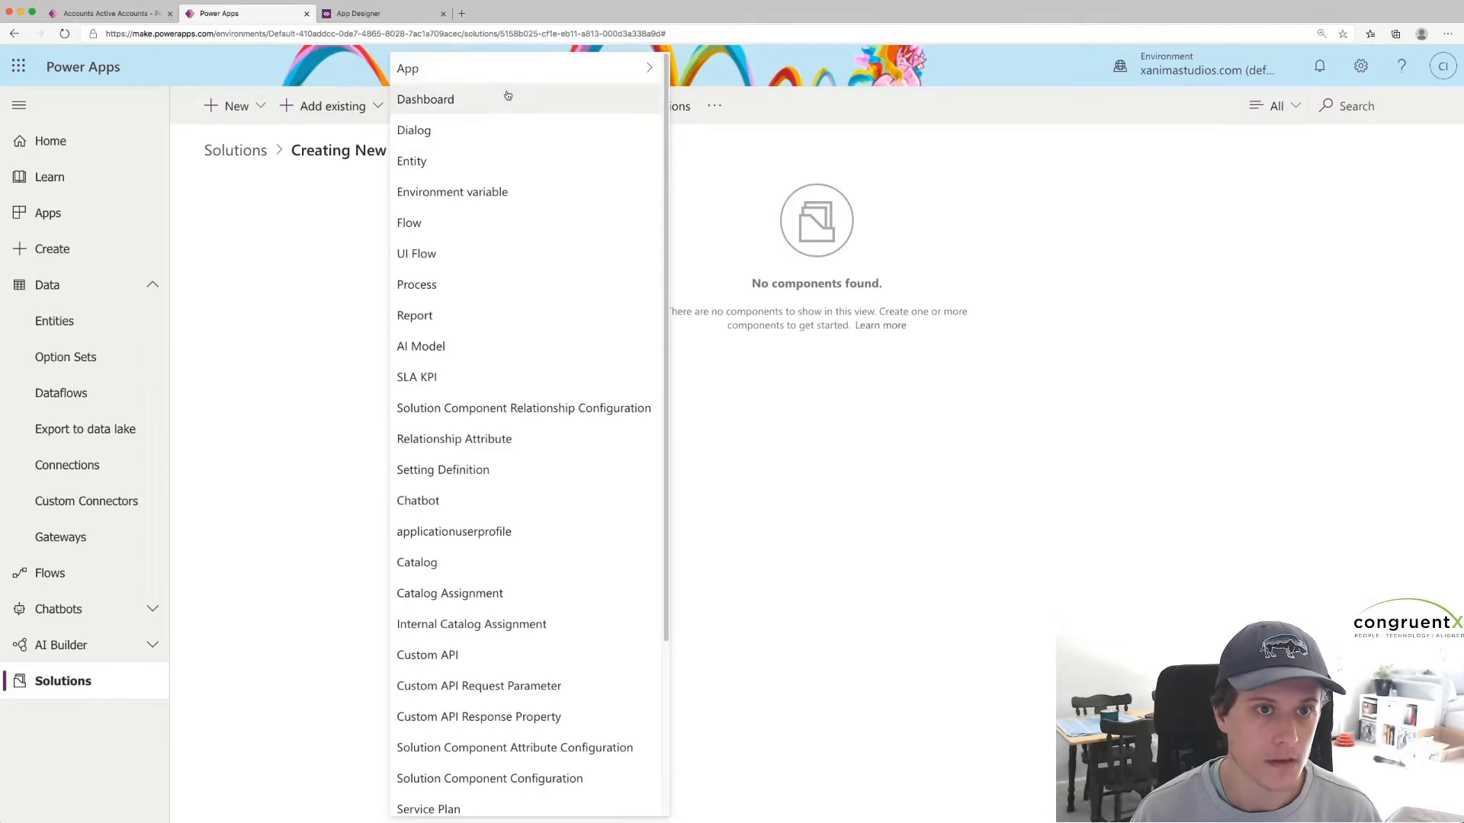
click(510, 168)
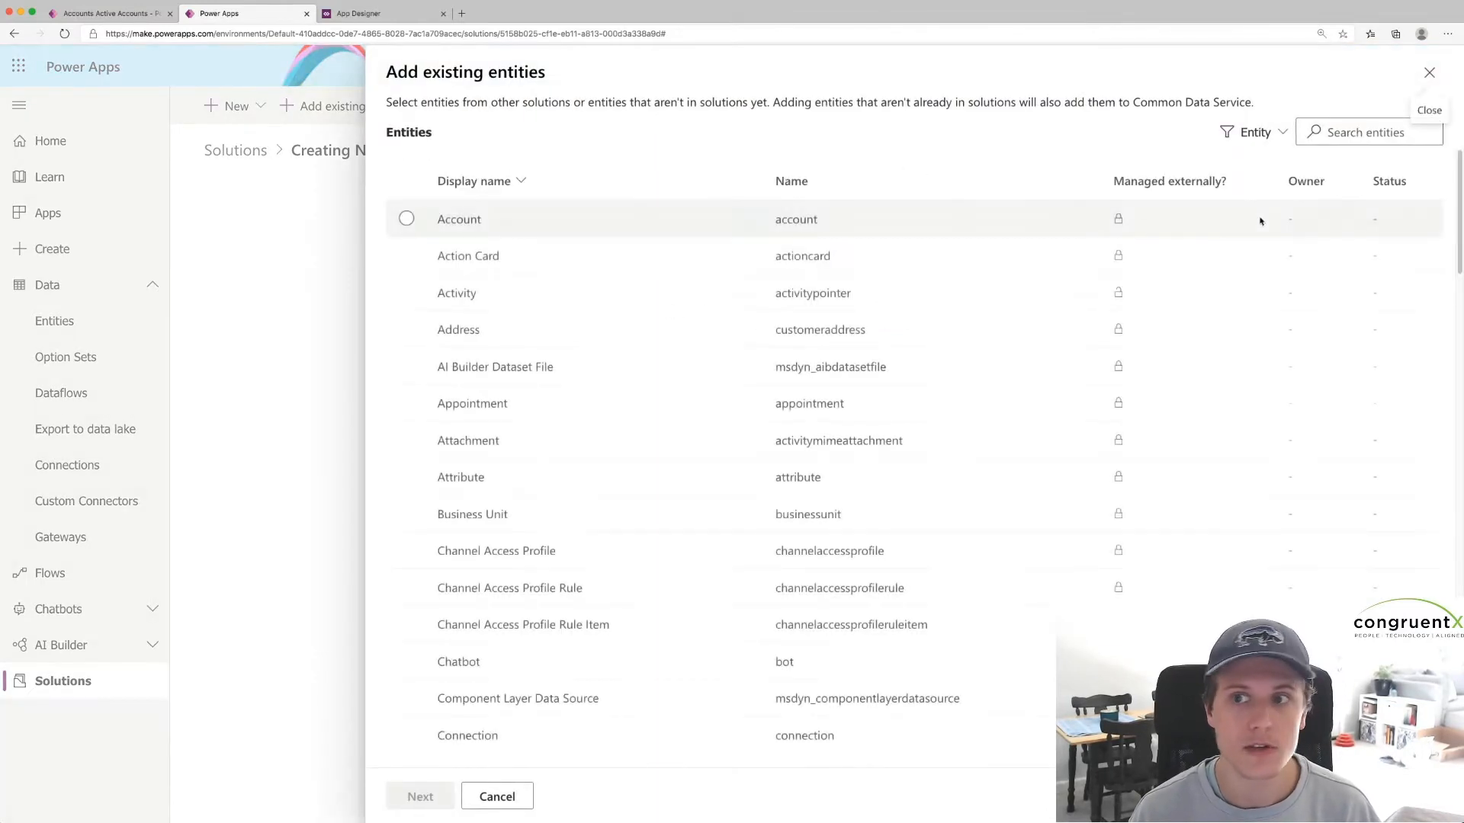
click(1357, 133)
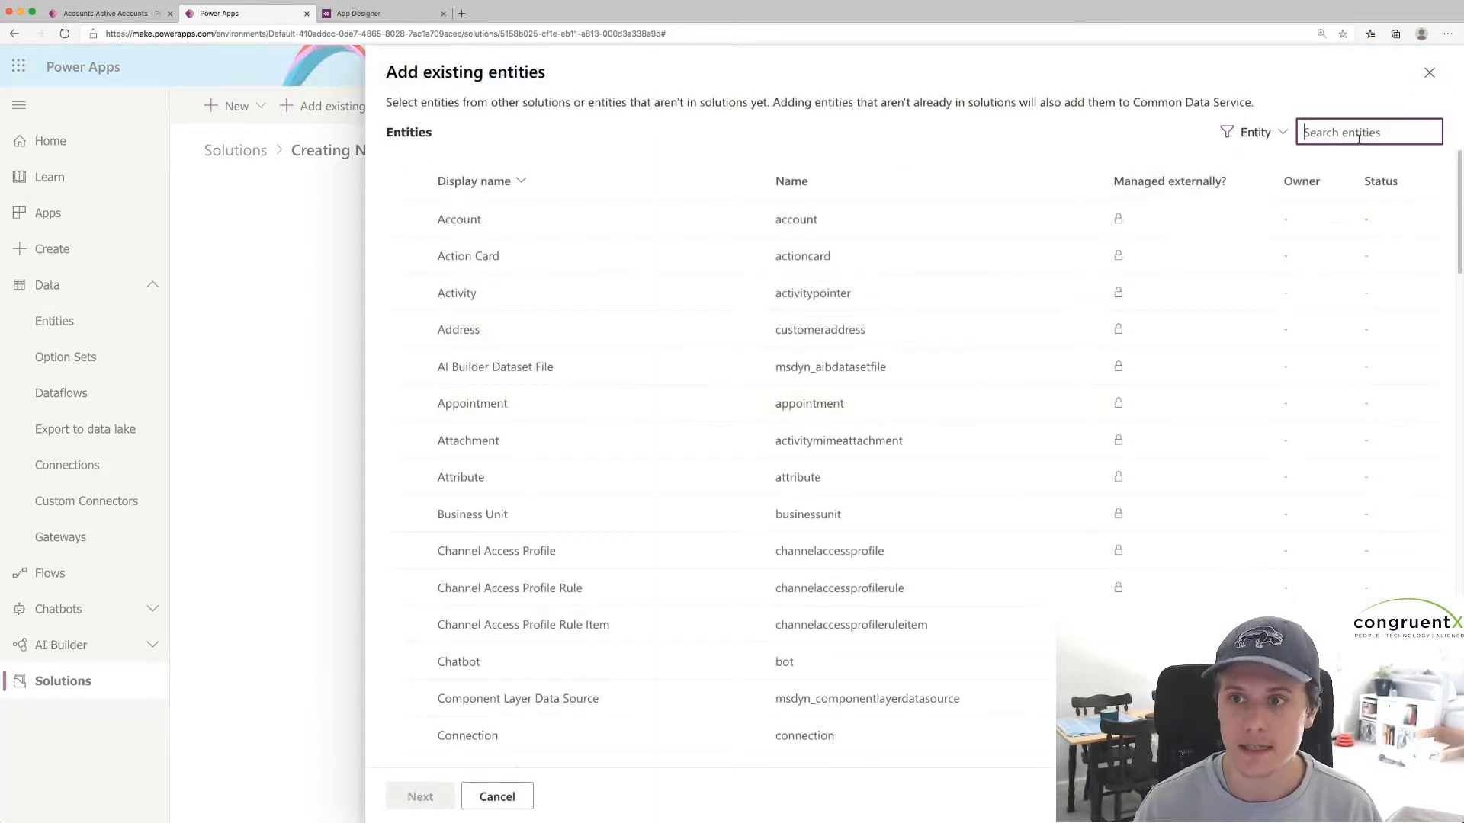
text(conta)
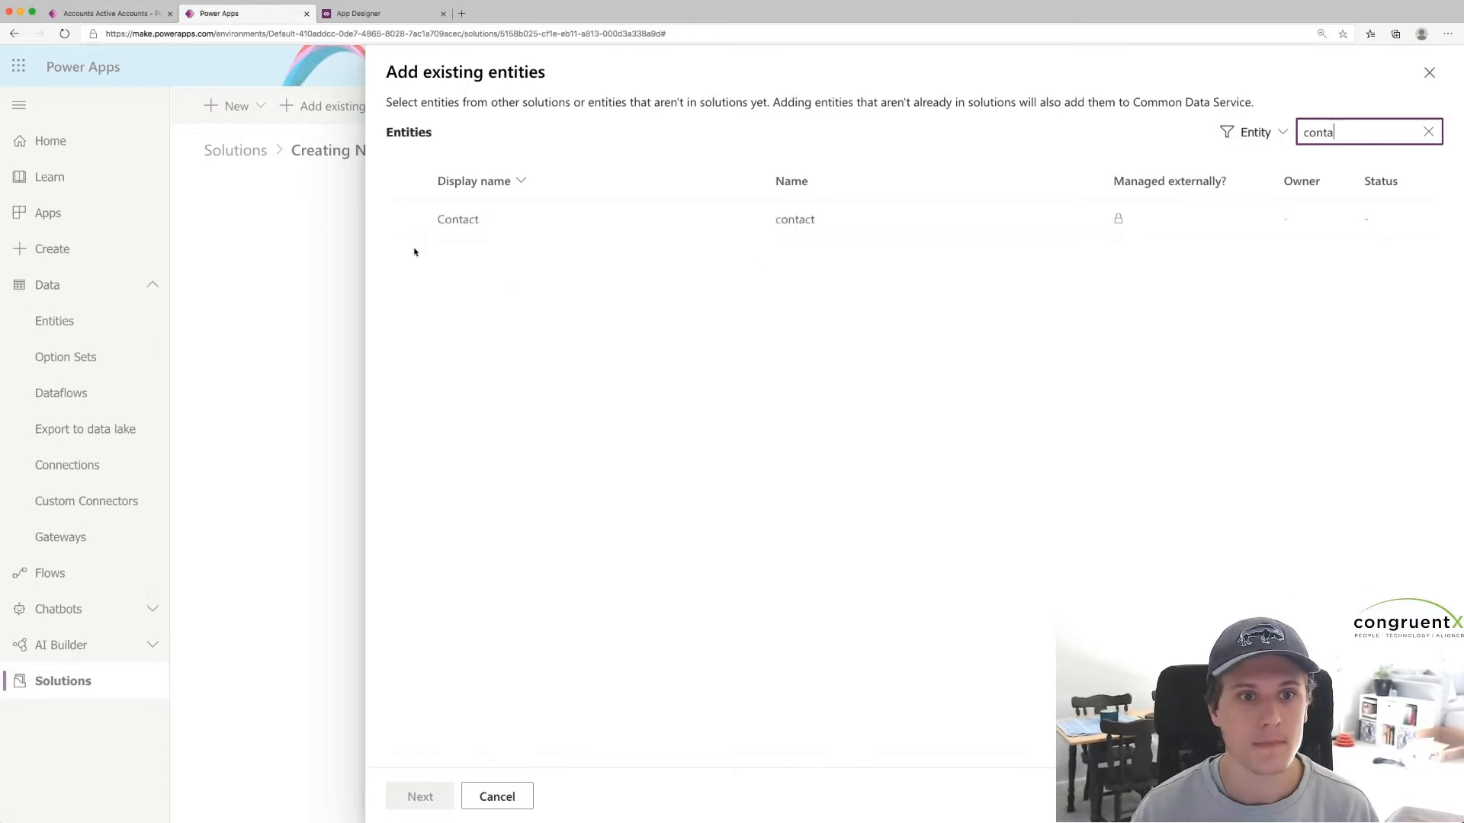
click(450, 222)
click(420, 796)
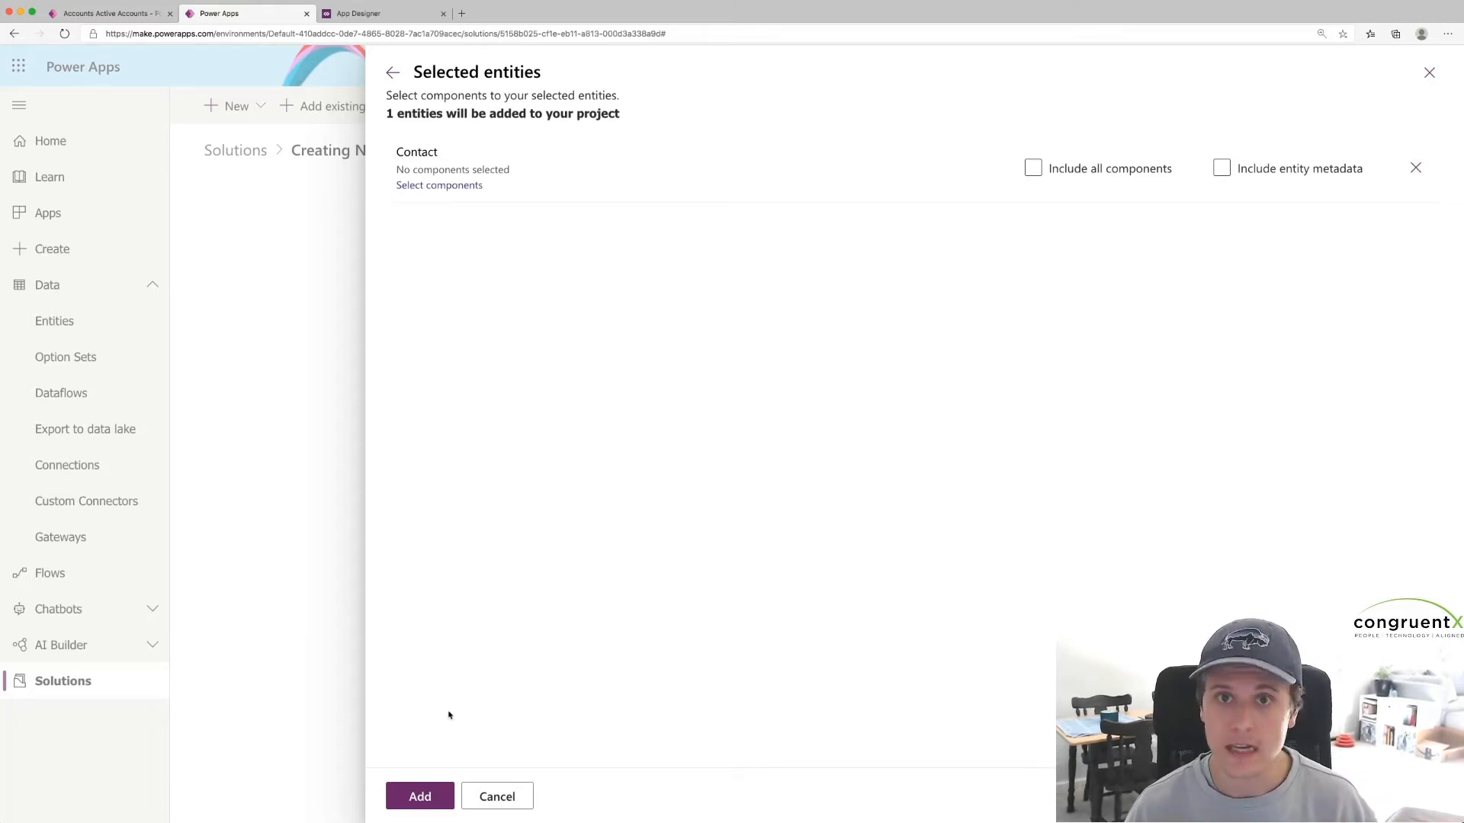
click(420, 796)
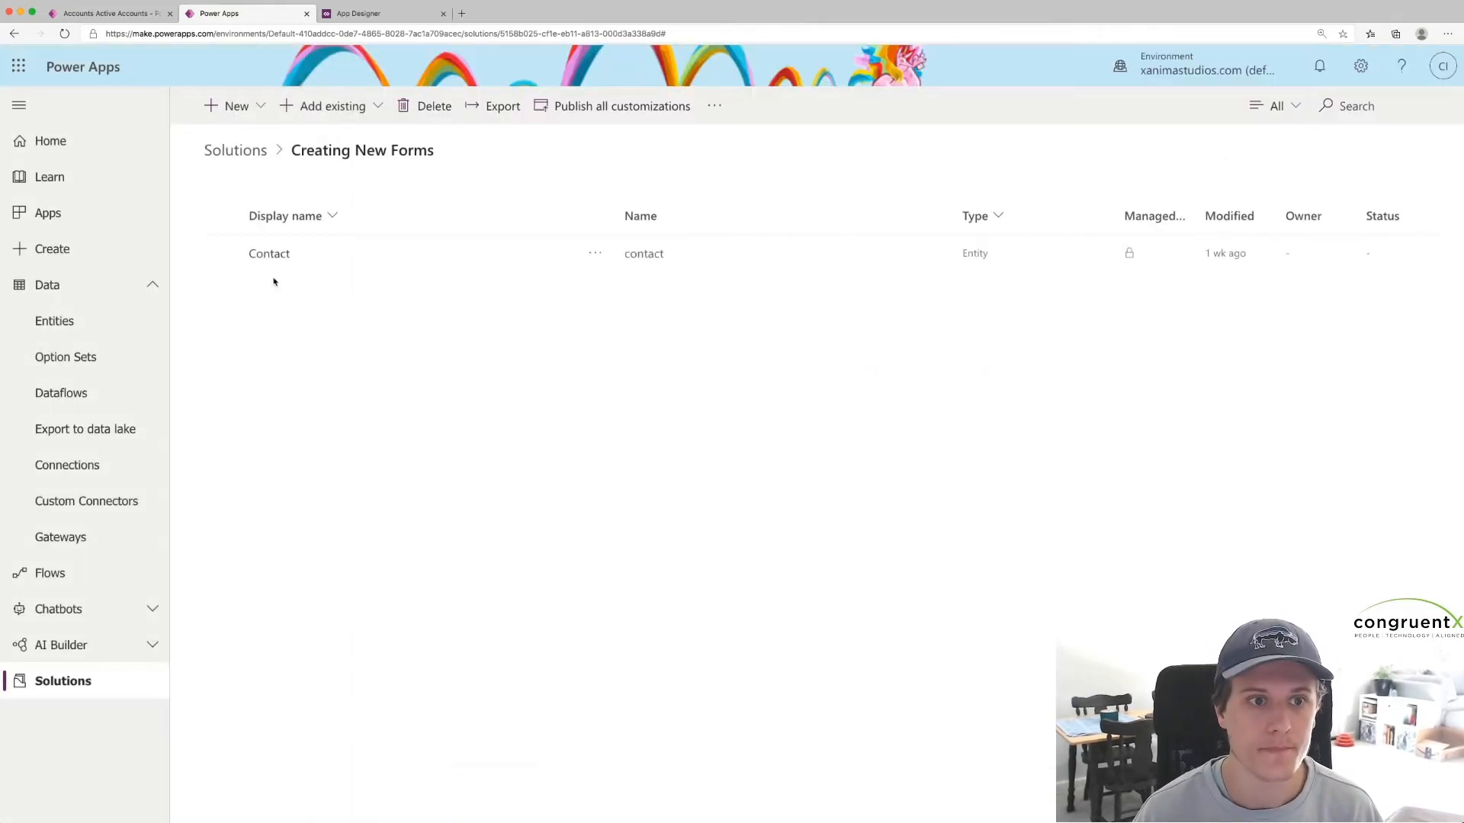
Create a new Main Form for the Contact entity within the Creating New Forms solution.
click(269, 253)
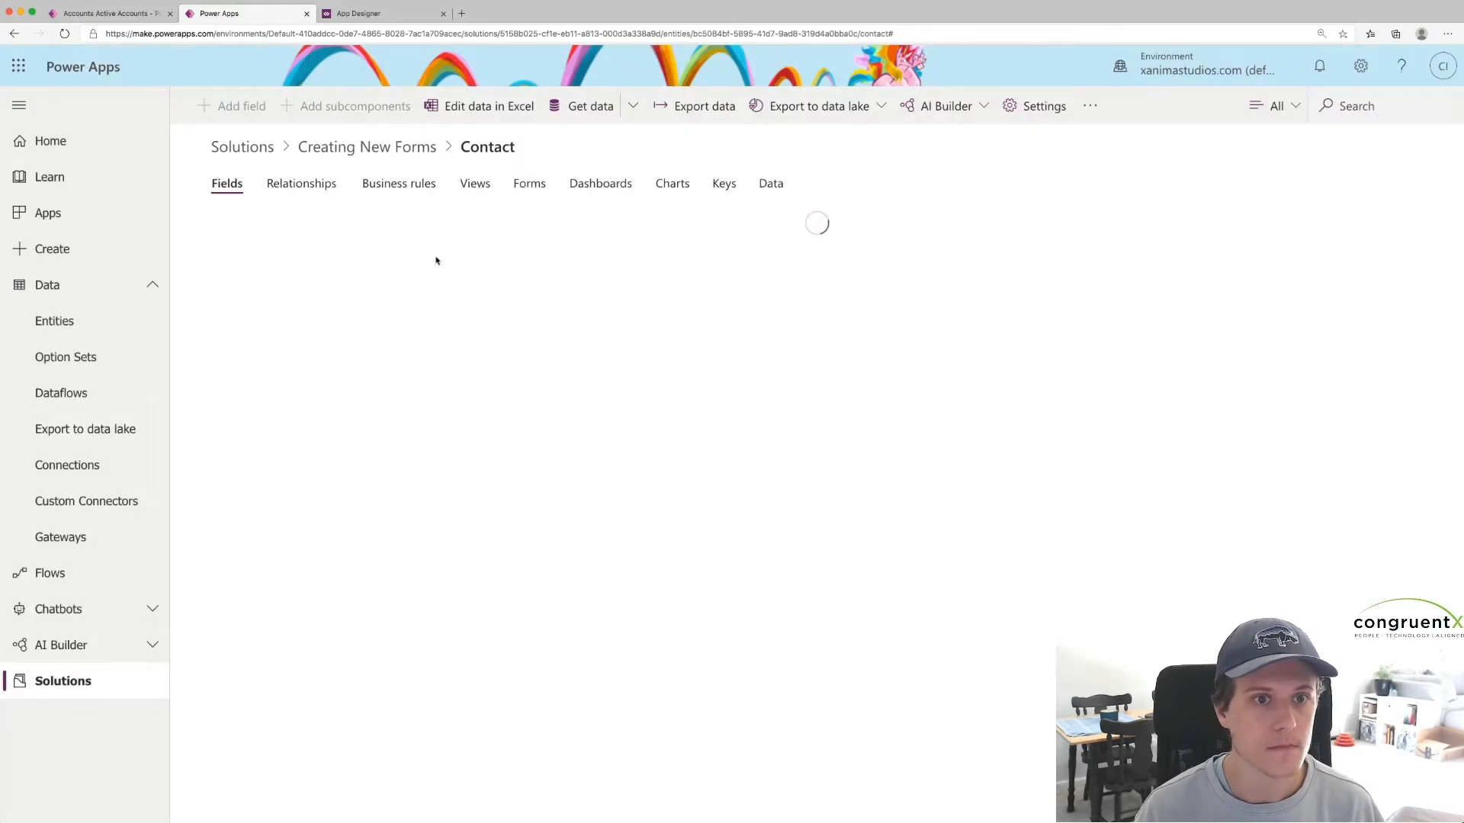
click(303, 189)
click(522, 187)
click(486, 189)
click(526, 188)
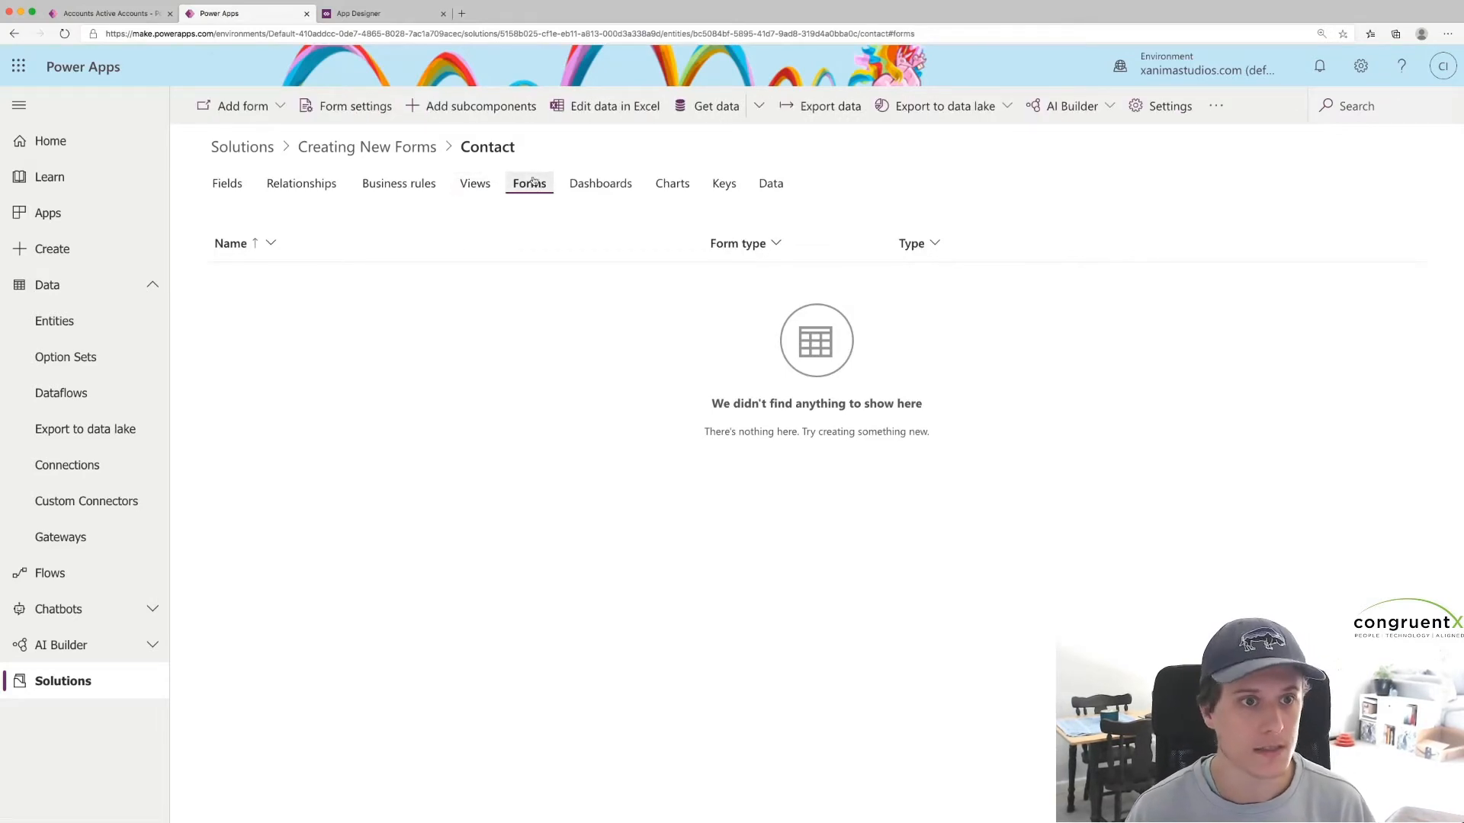
click(238, 106)
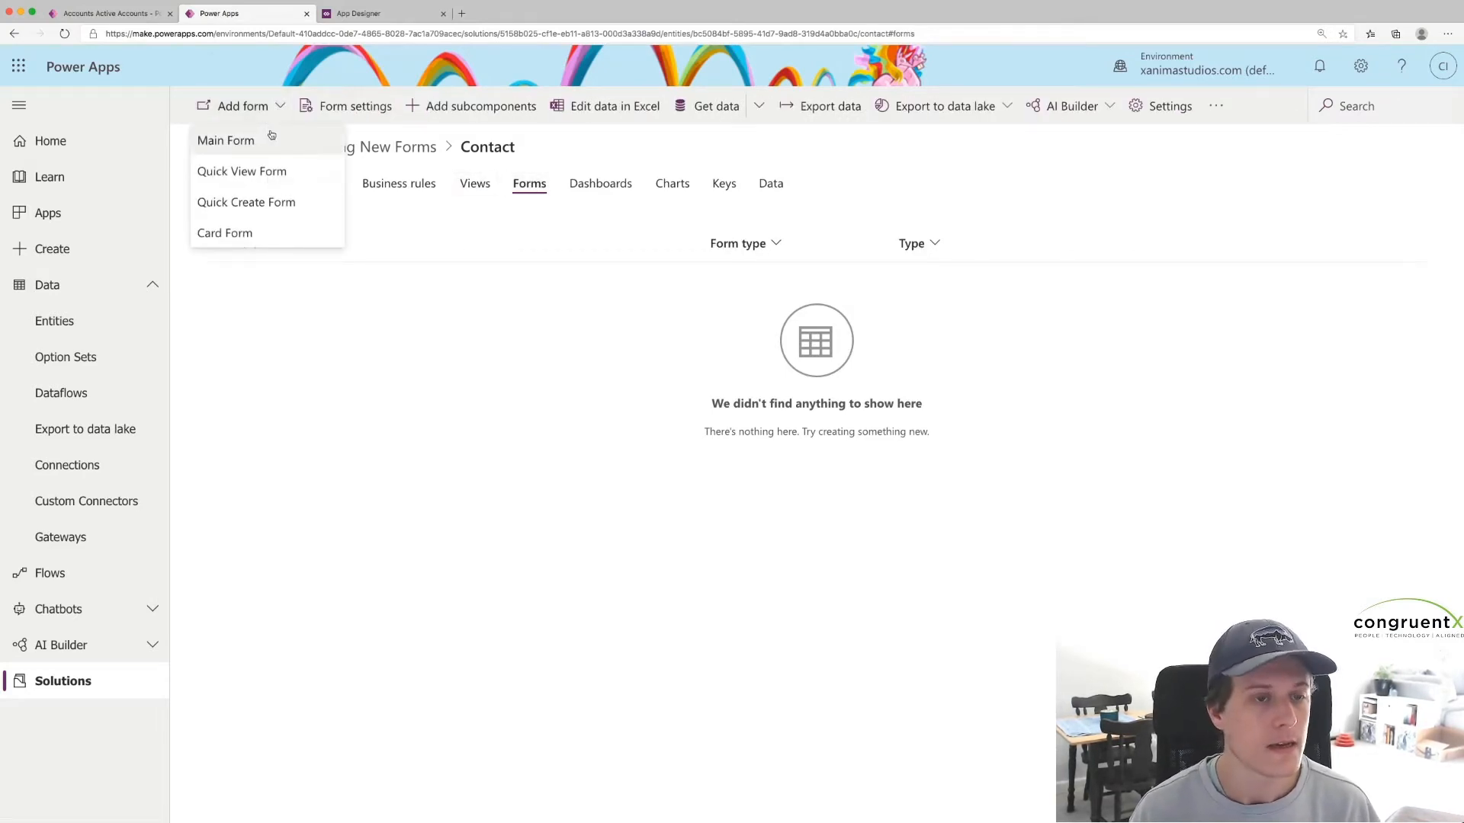
click(256, 142)
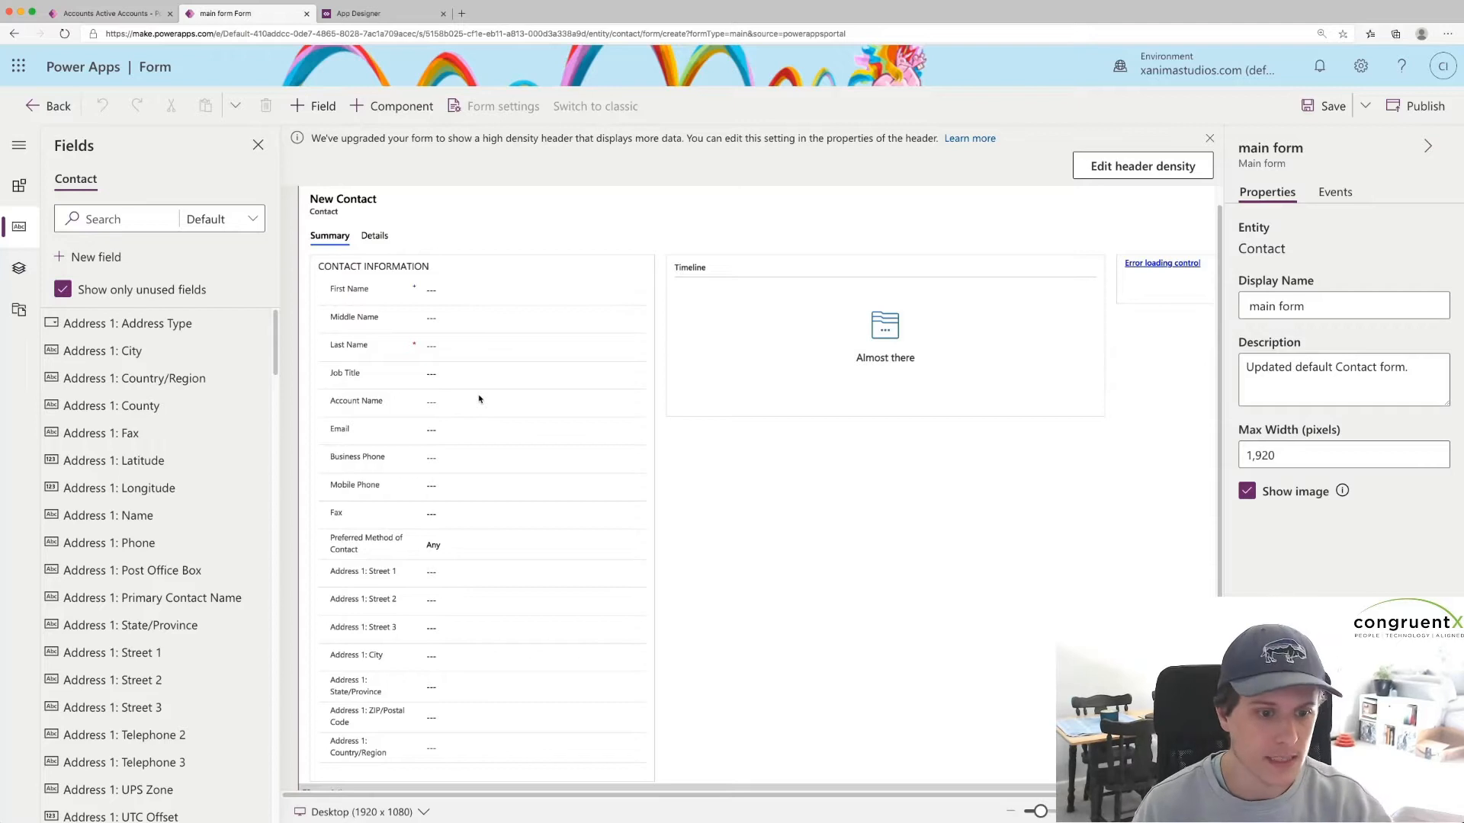
Delete the composite Address field from the form's Contact Information section.
scroll(480, 400, down, 1)
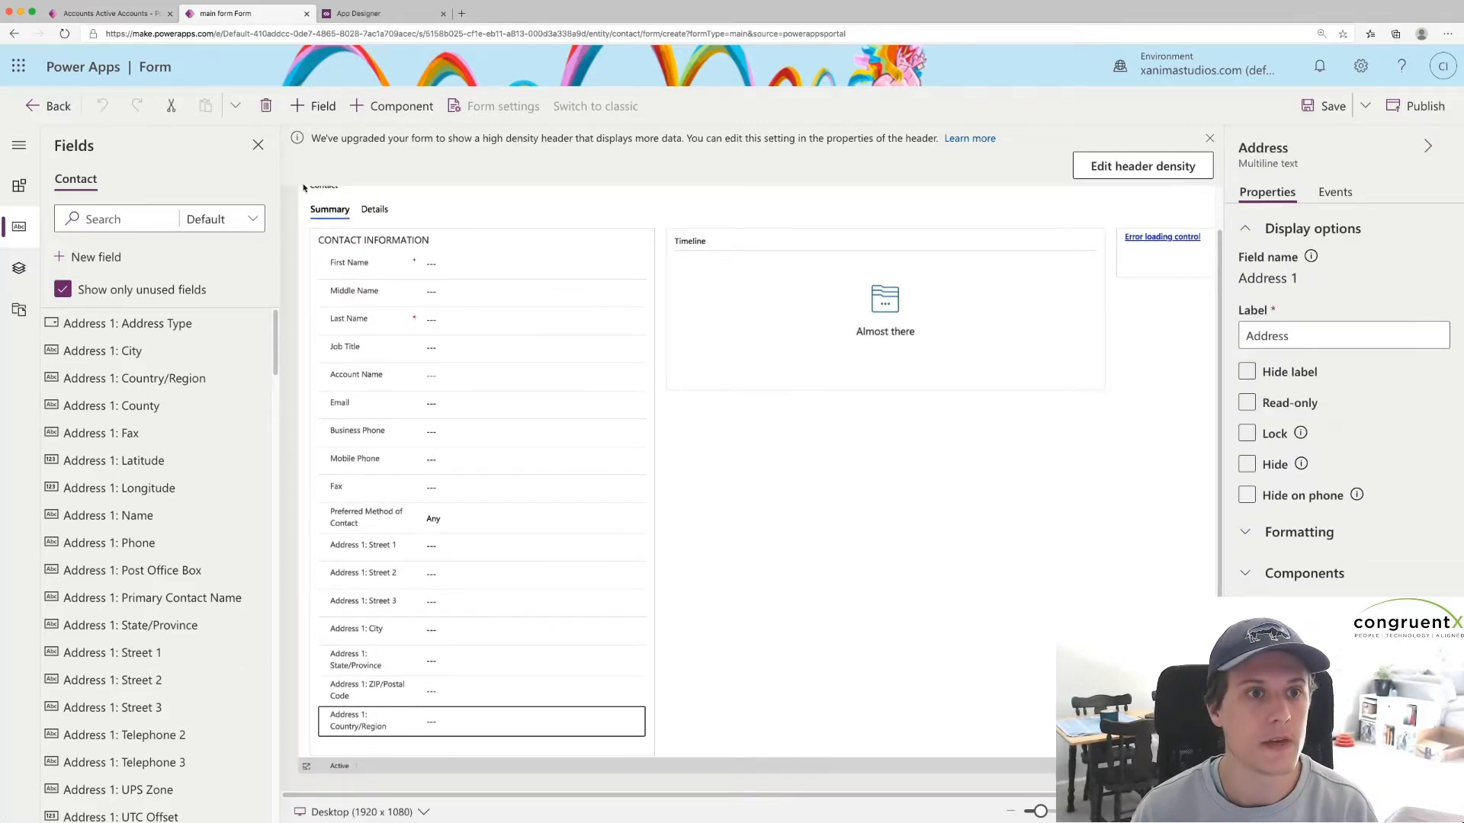
click(266, 106)
click(389, 696)
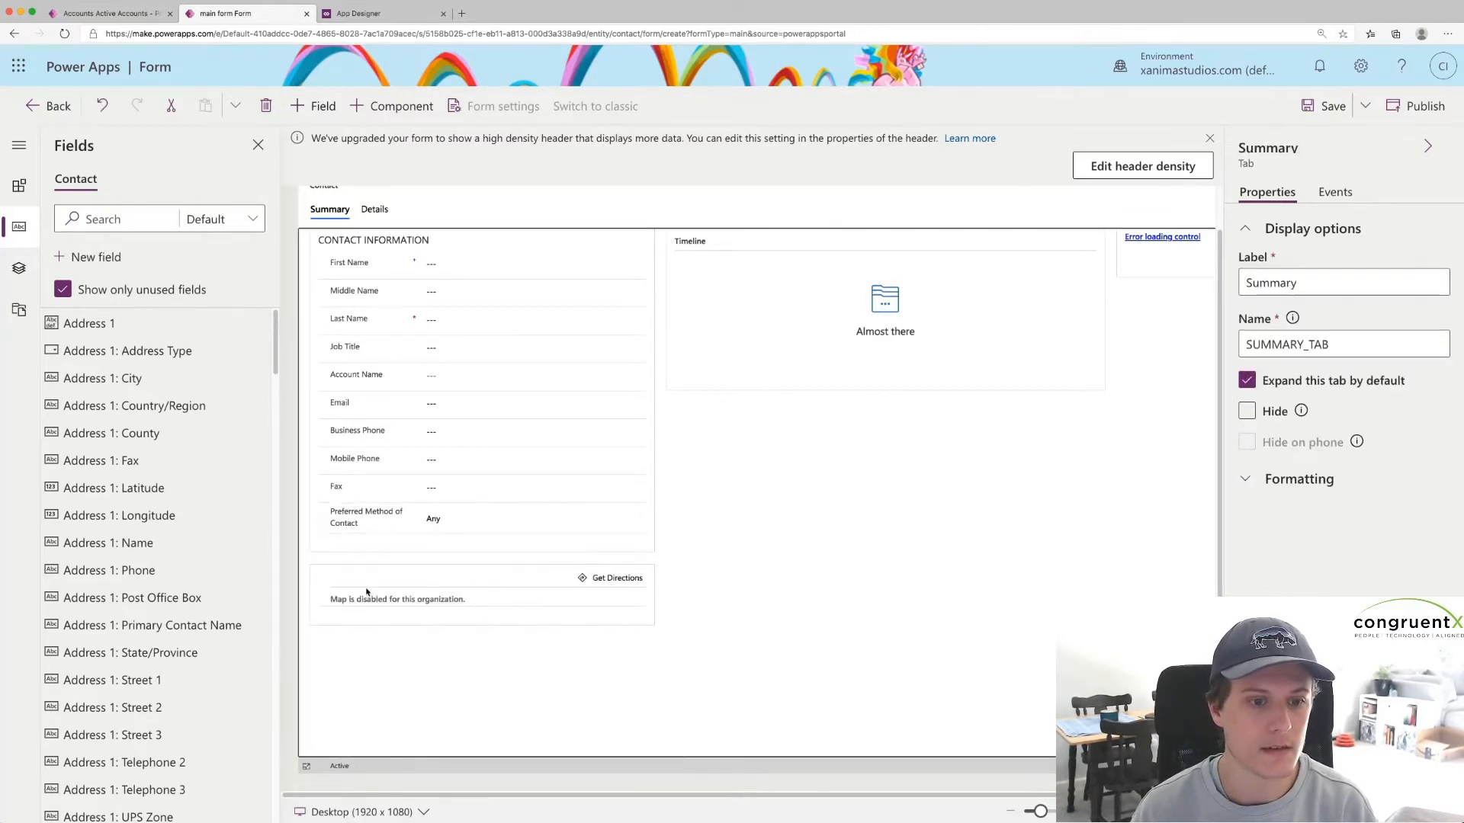
Delete the map section below Contact Information on the form's Summary tab.
click(379, 532)
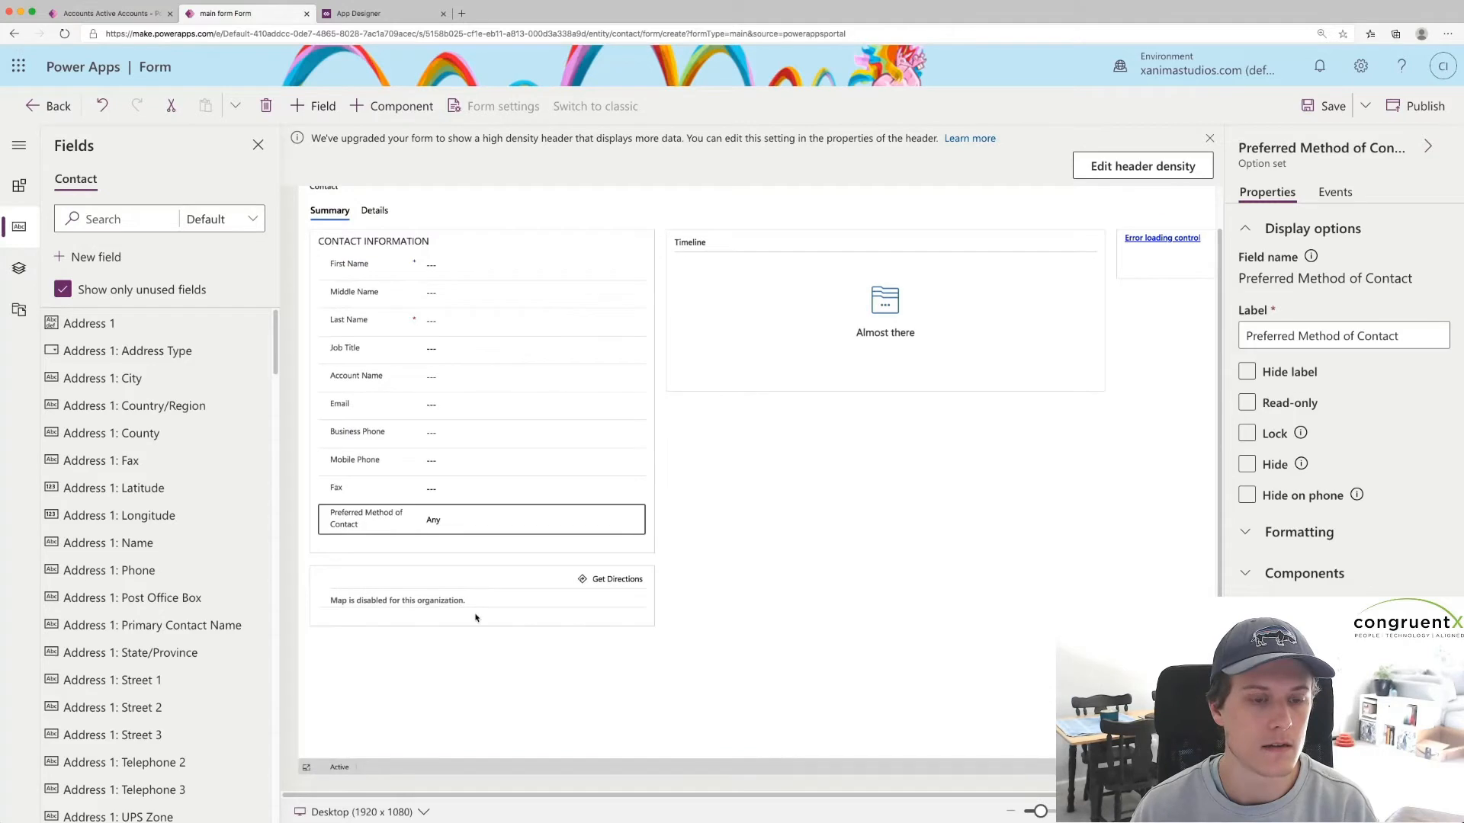
click(546, 533)
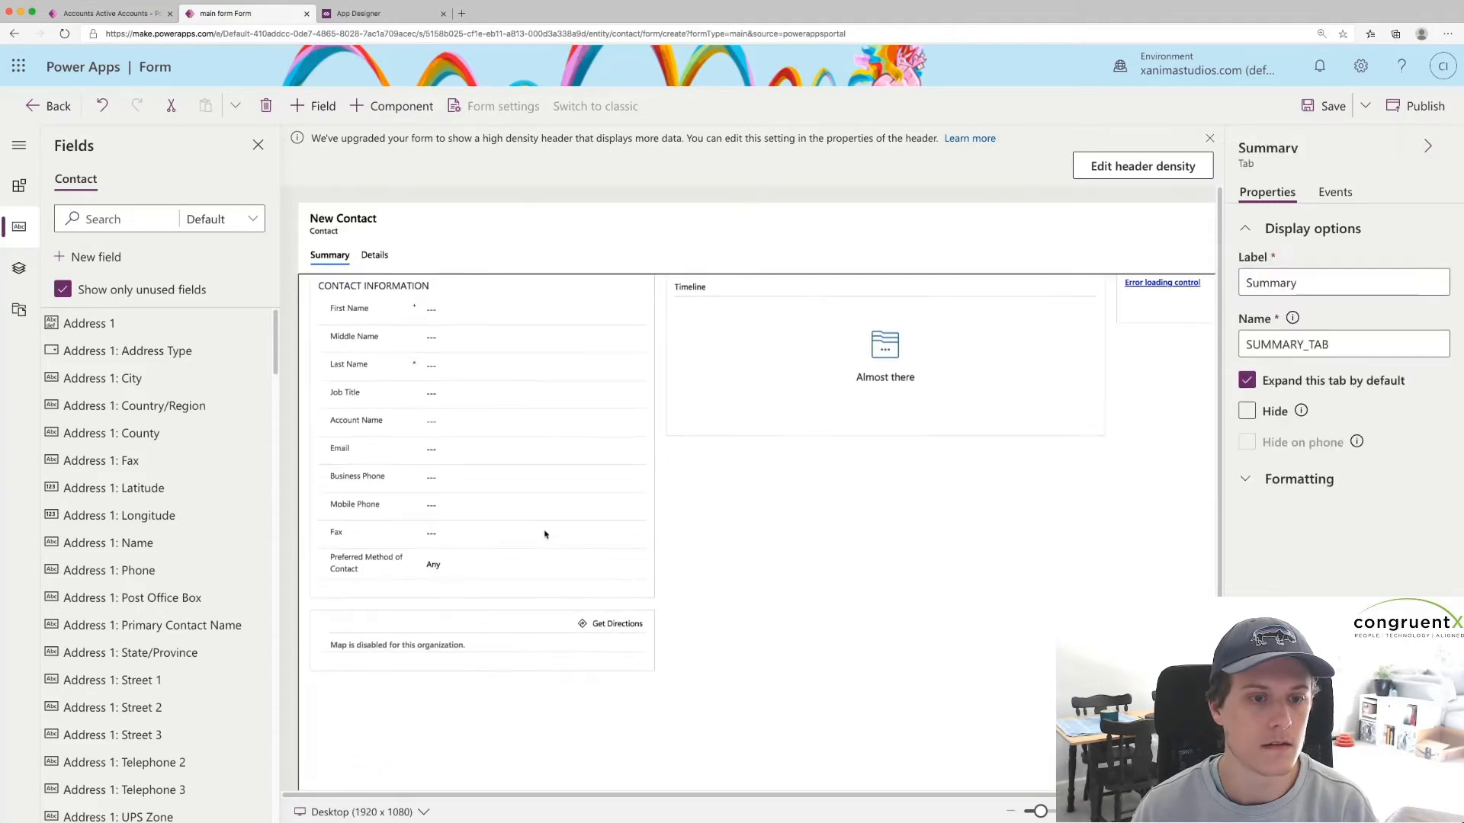
click(421, 580)
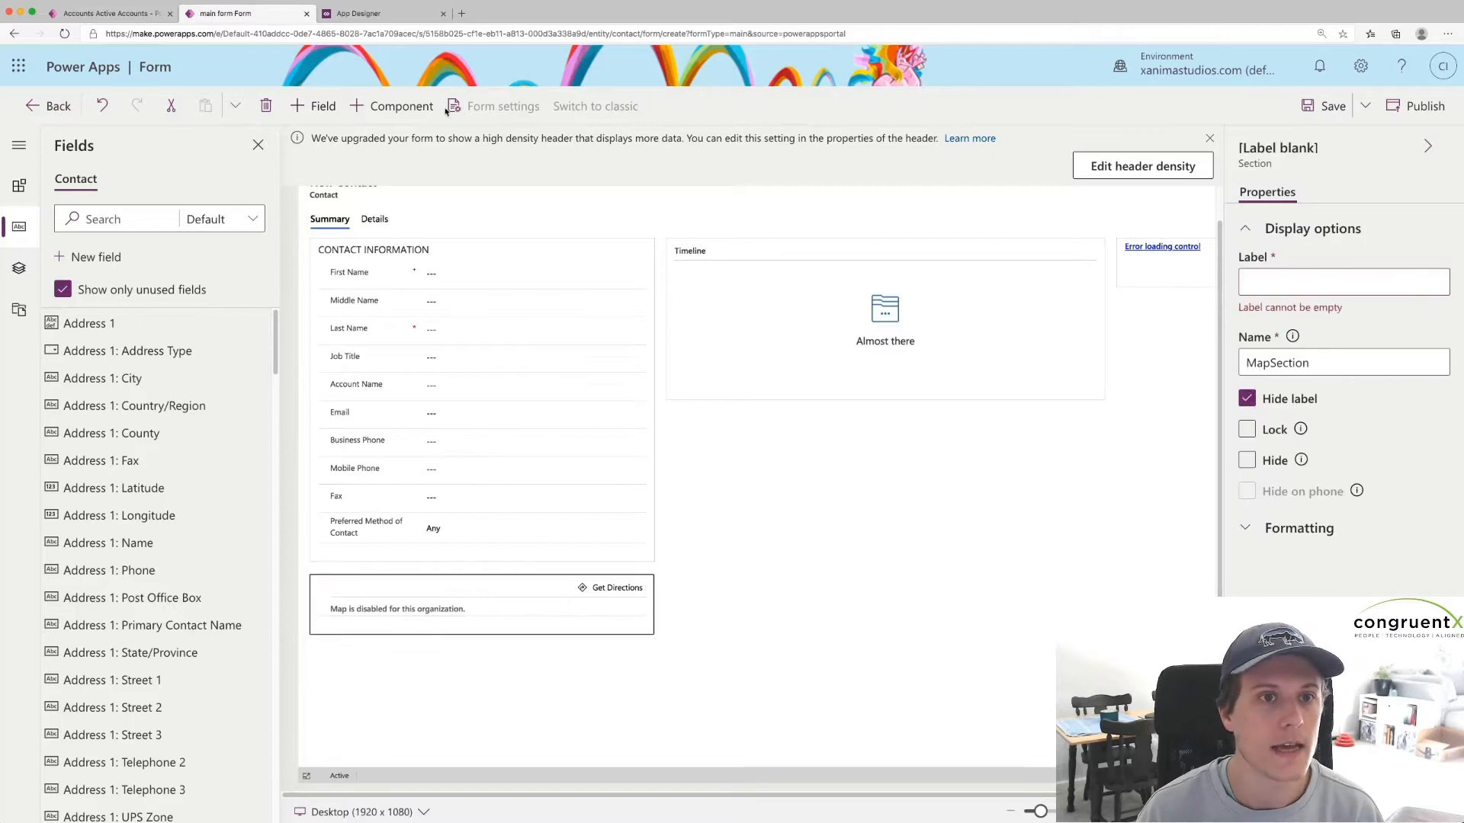
click(660, 562)
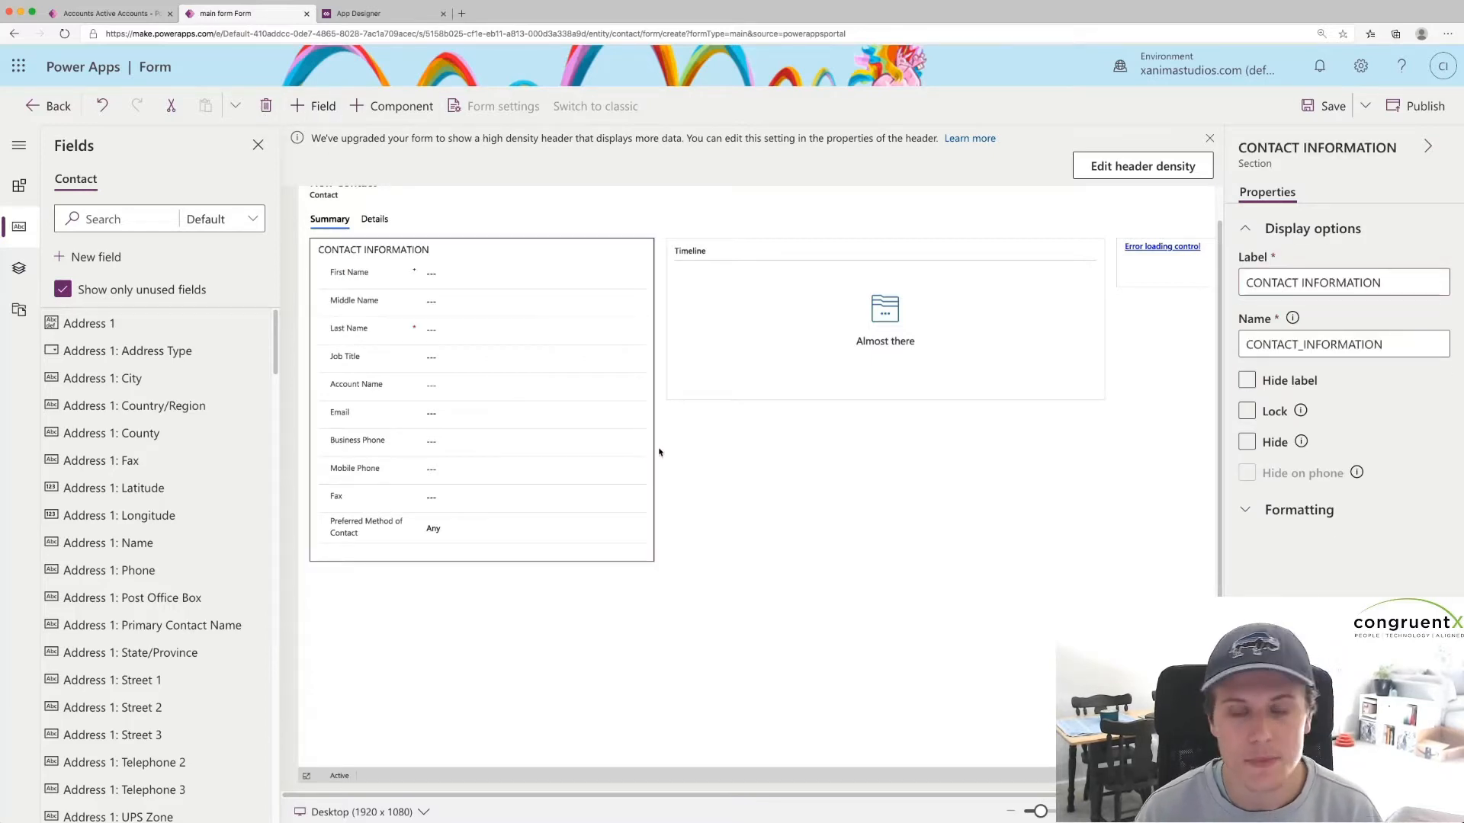
Move the Assistant section above the Timeline in the second column and delete the New Section placeholder in the third column.
scroll(991, 313, right, 3)
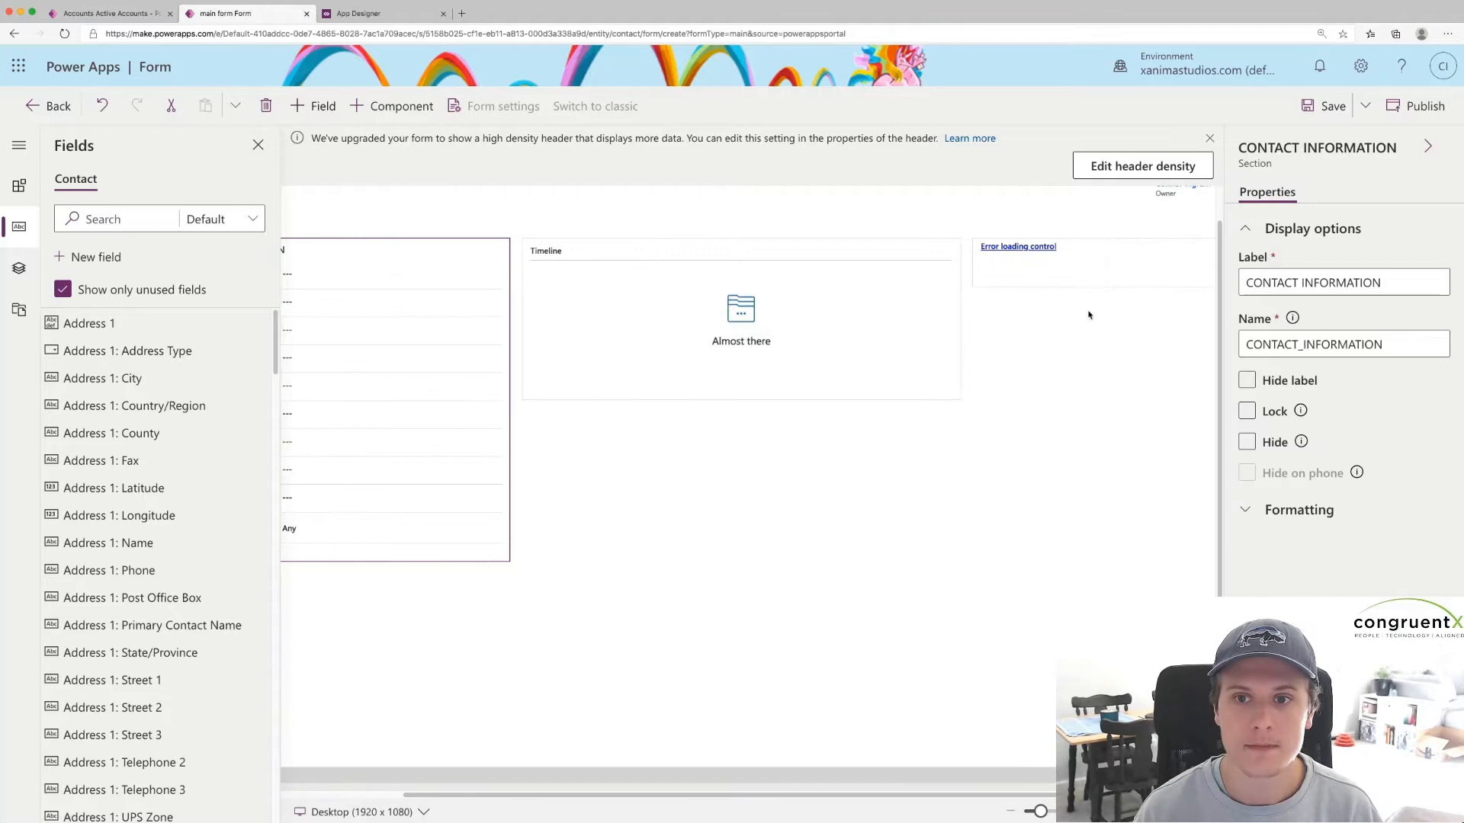
click(1087, 280)
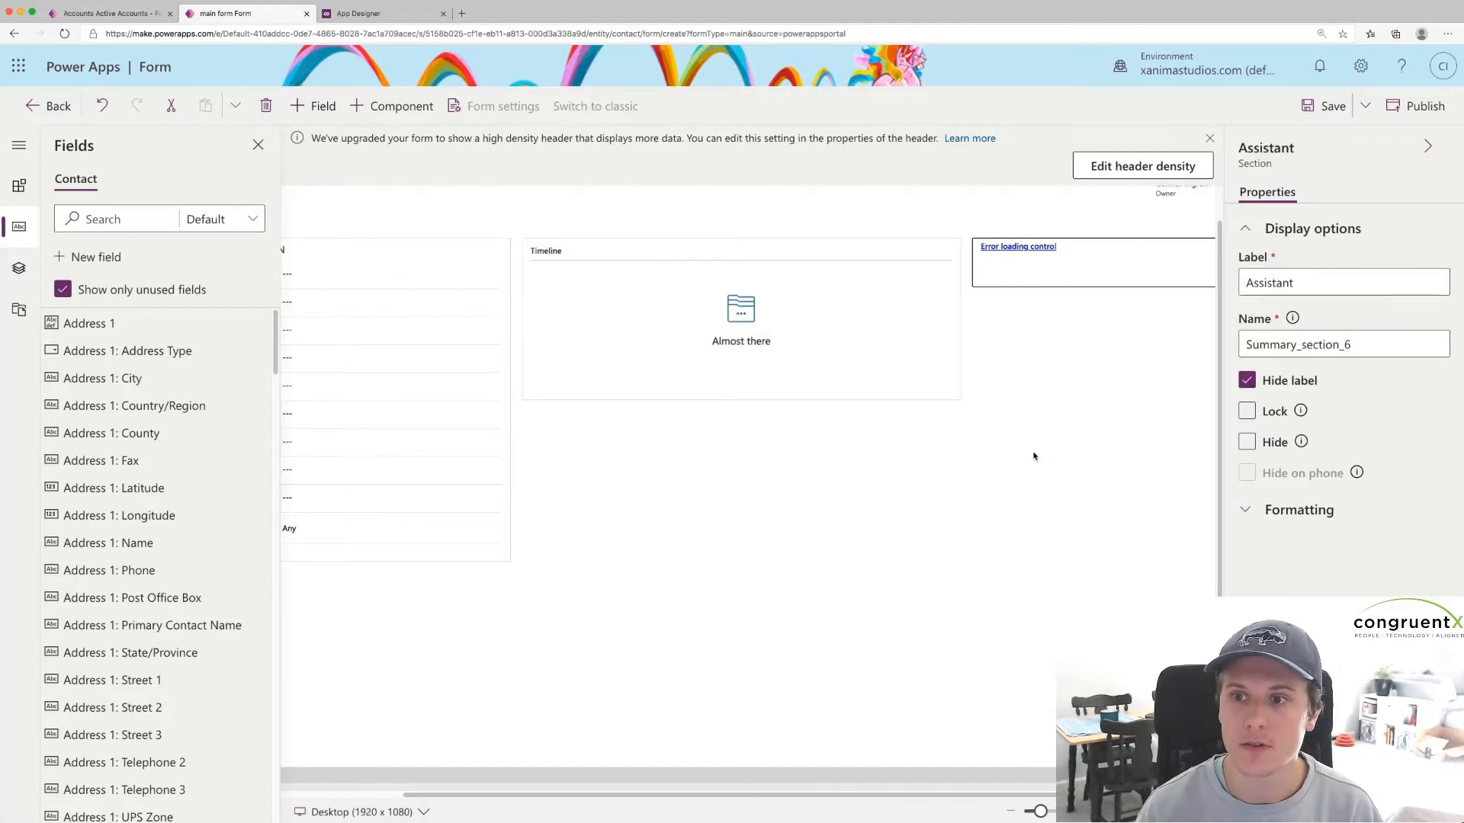
mouse_move(783, 797)
mouse_down()
mouse_move(828, 795)
mouse_move(772, 791)
mouse_up()
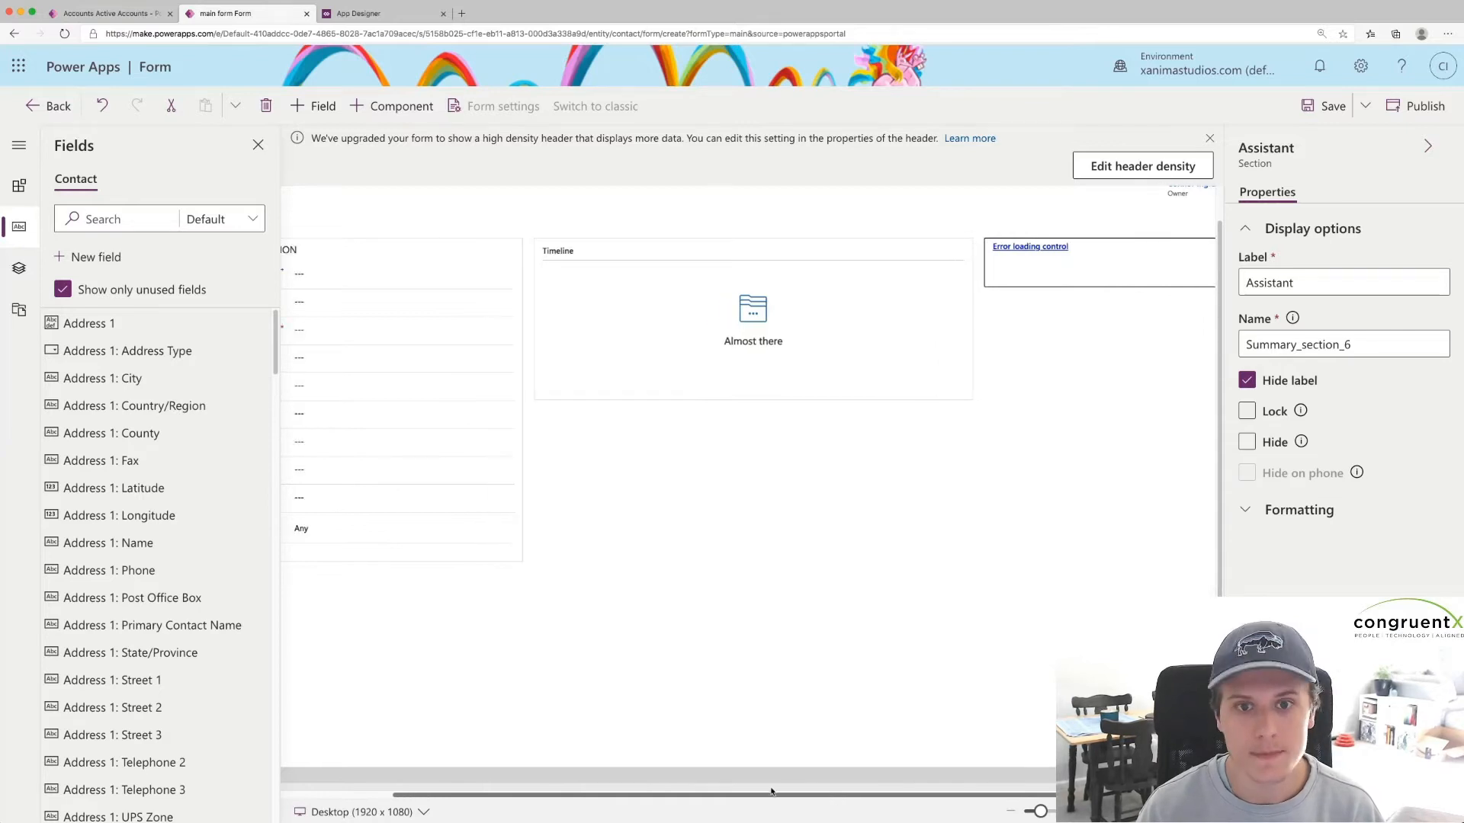
mouse_move(1032, 276)
mouse_down()
mouse_move(1035, 296)
mouse_move(867, 429)
mouse_move(690, 413)
mouse_move(669, 402)
mouse_move(669, 238)
mouse_up()
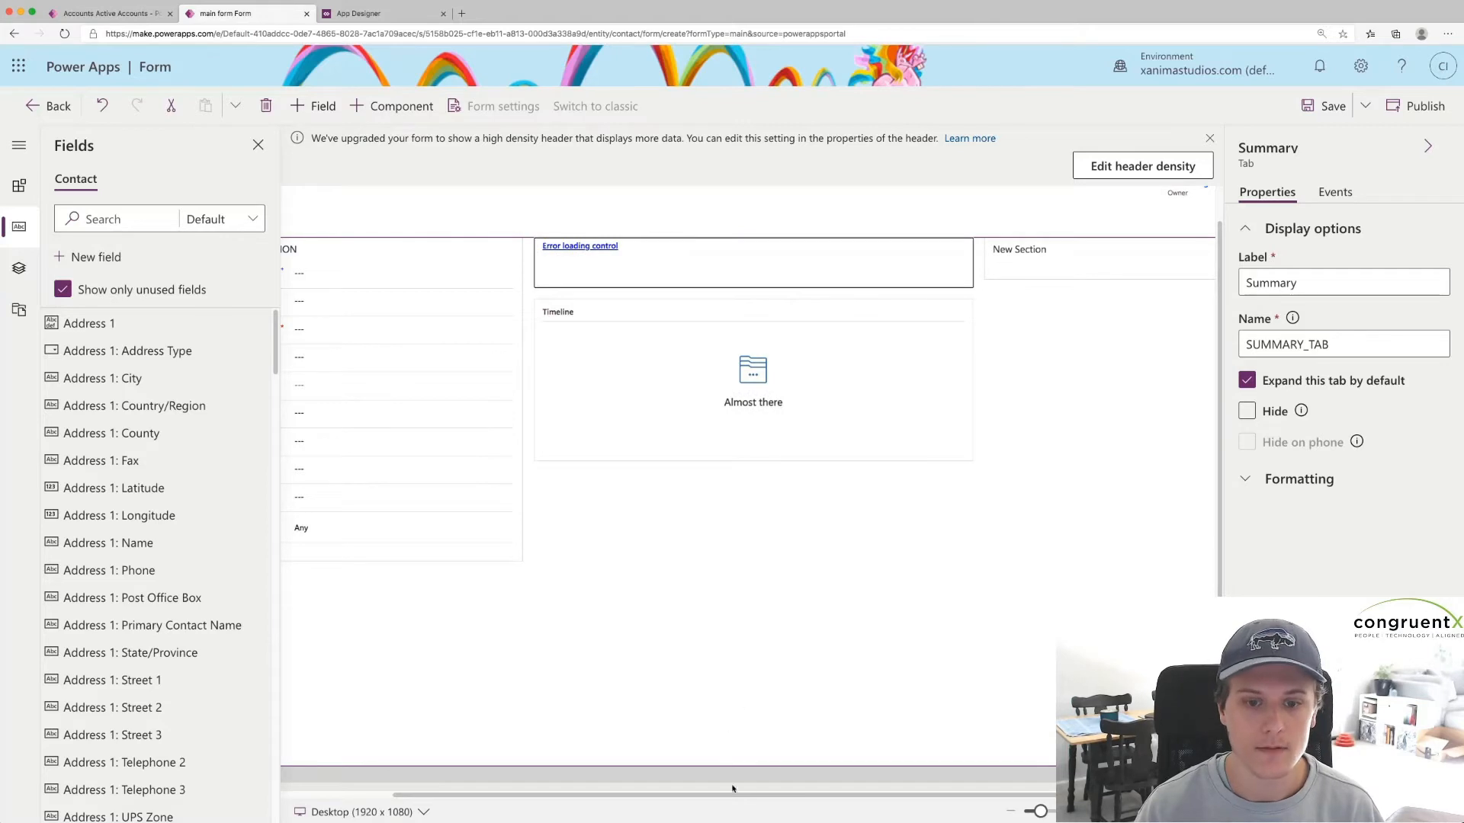
click(1083, 259)
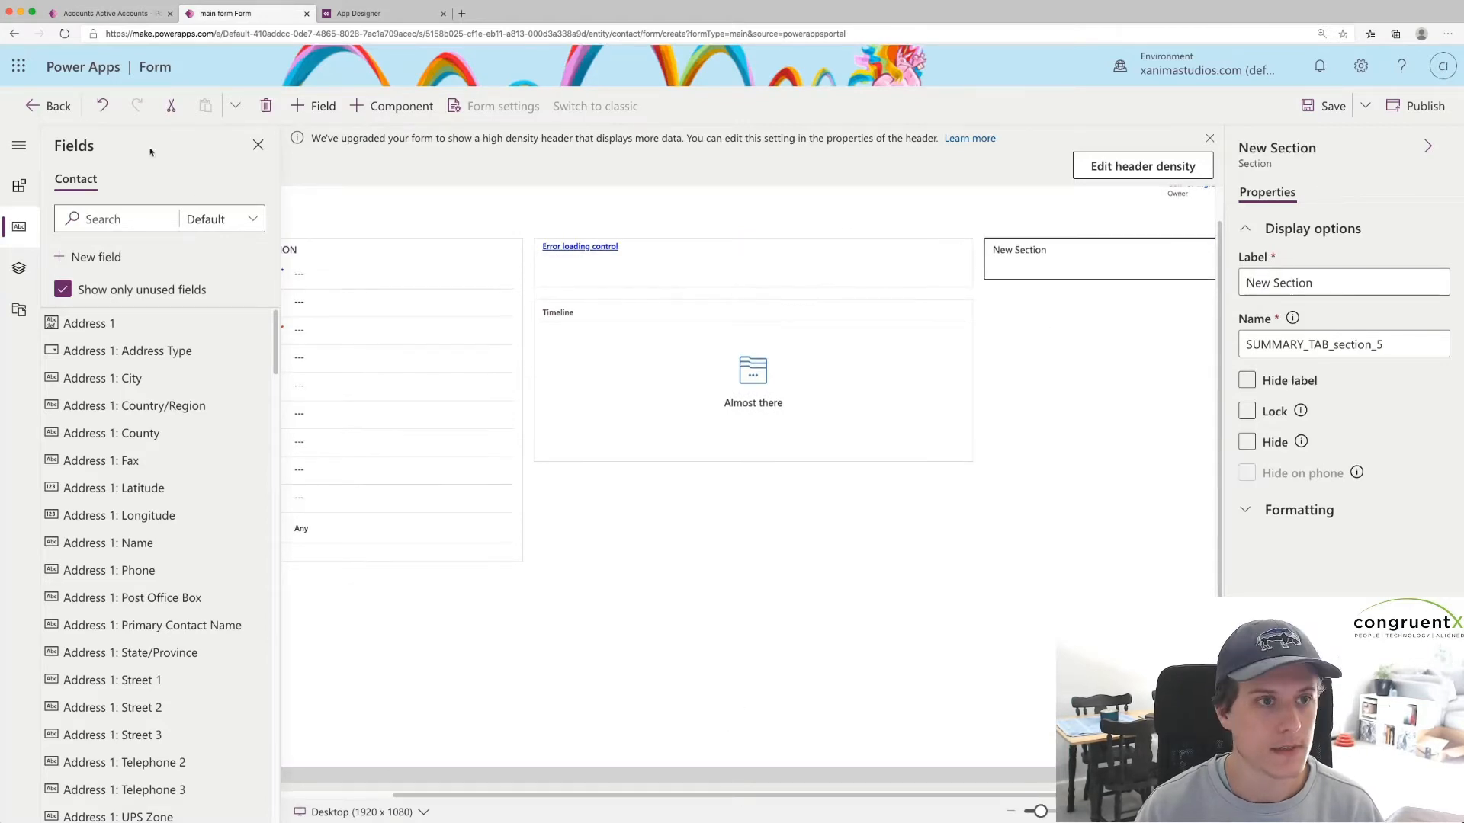
click(267, 106)
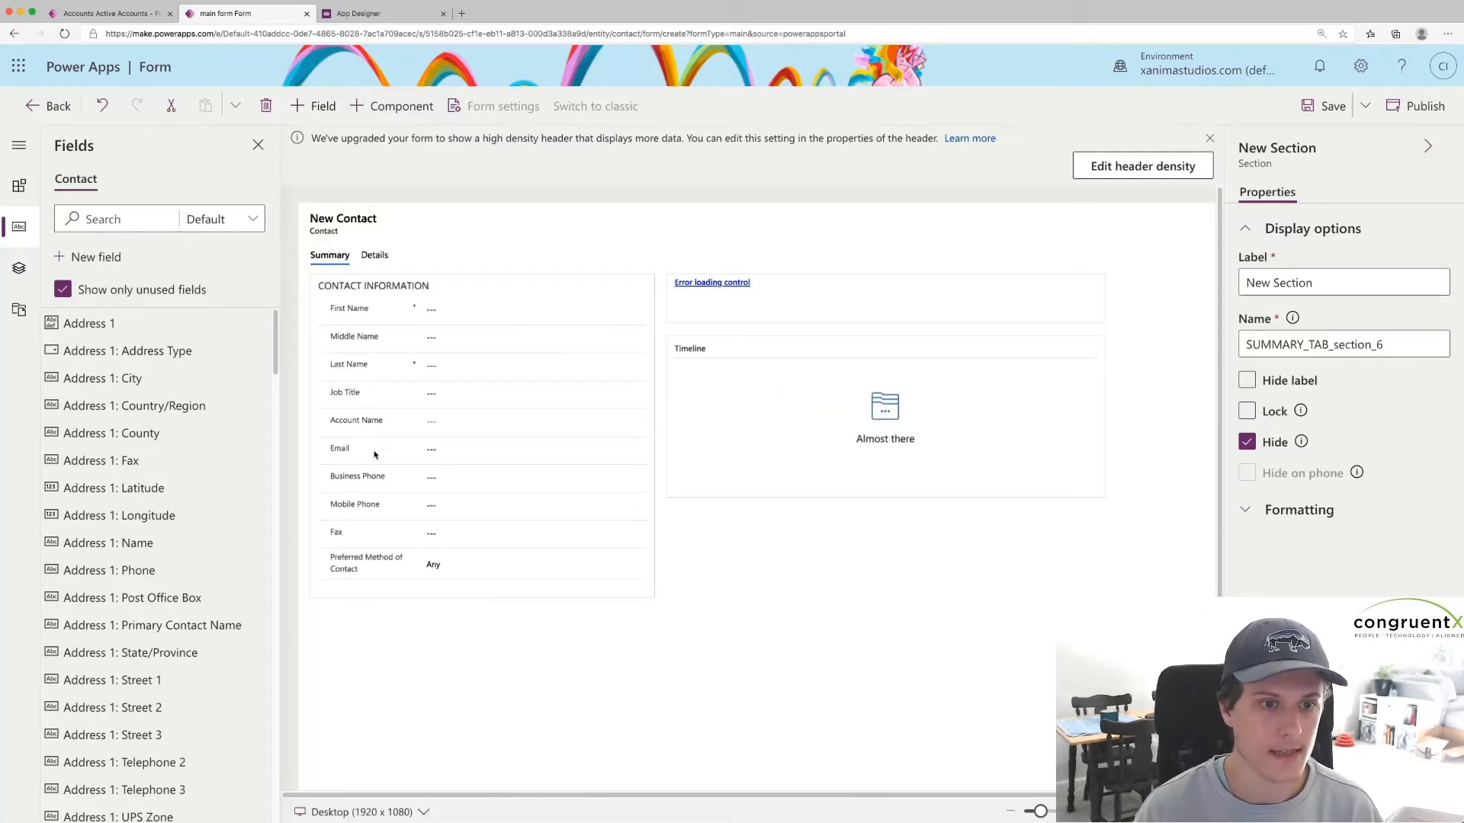
Delete the Fax field from the Contact Information section.
click(376, 455)
click(379, 477)
click(387, 509)
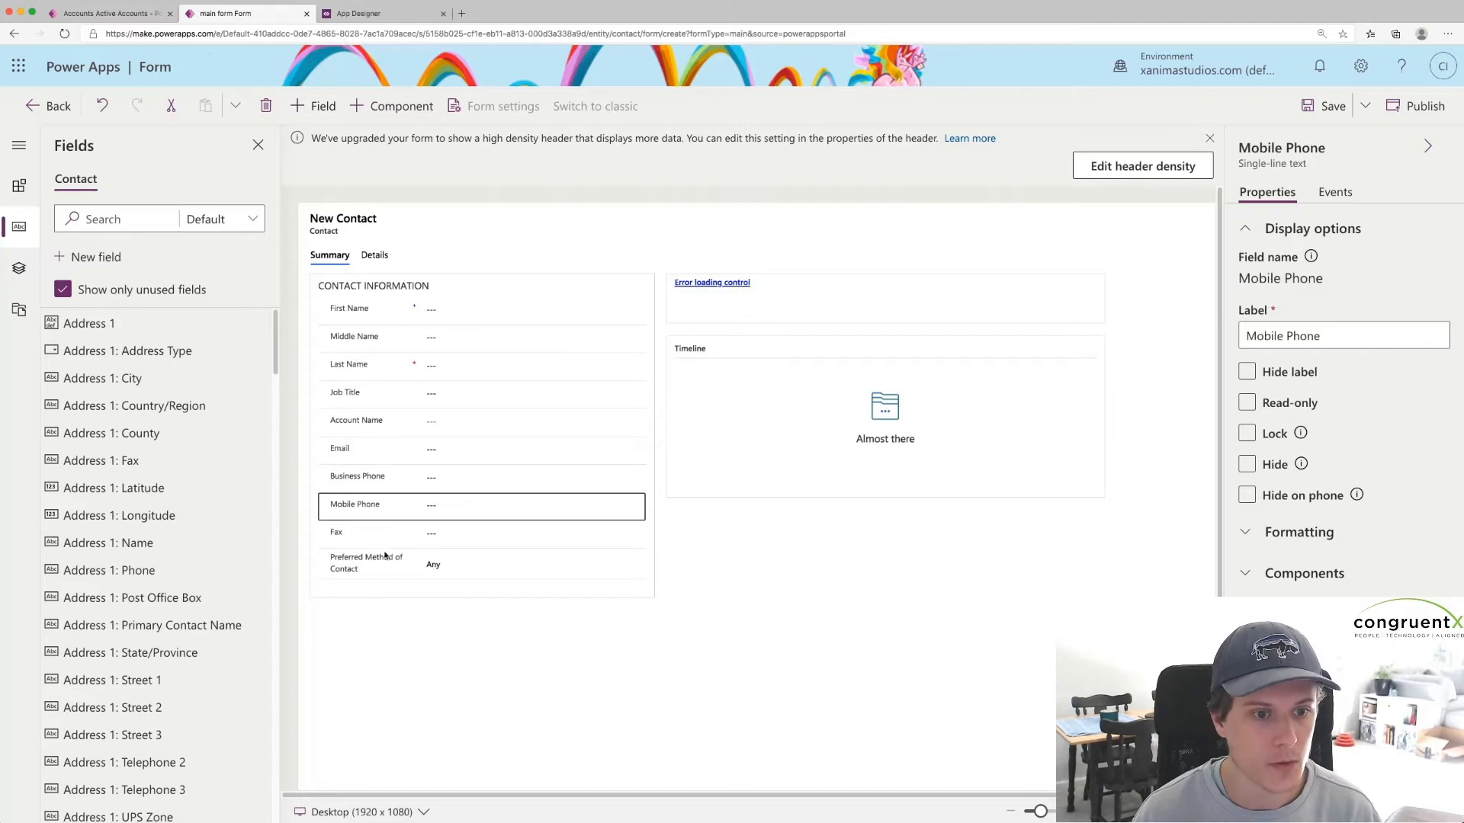
click(375, 536)
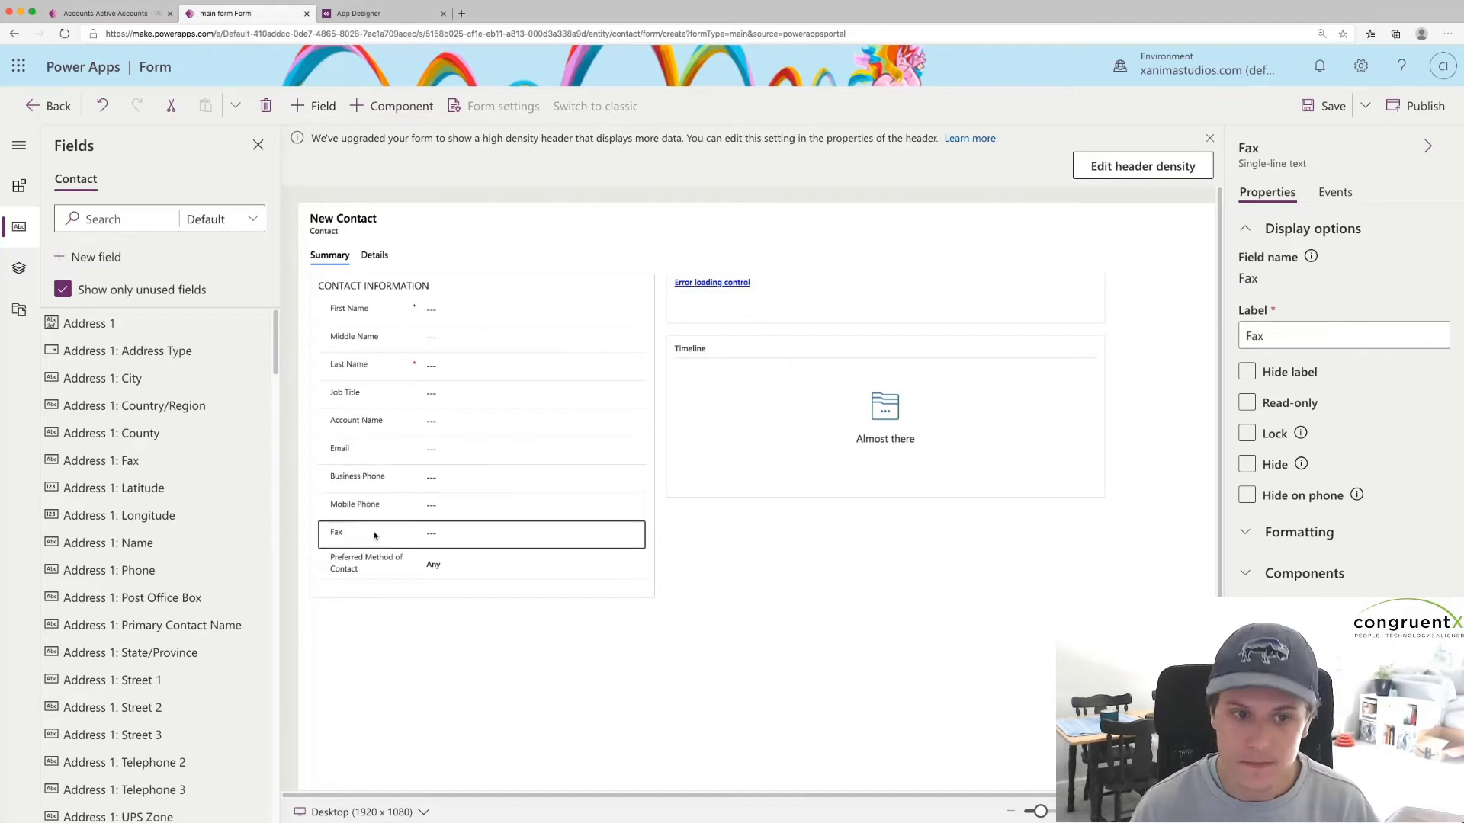
click(265, 106)
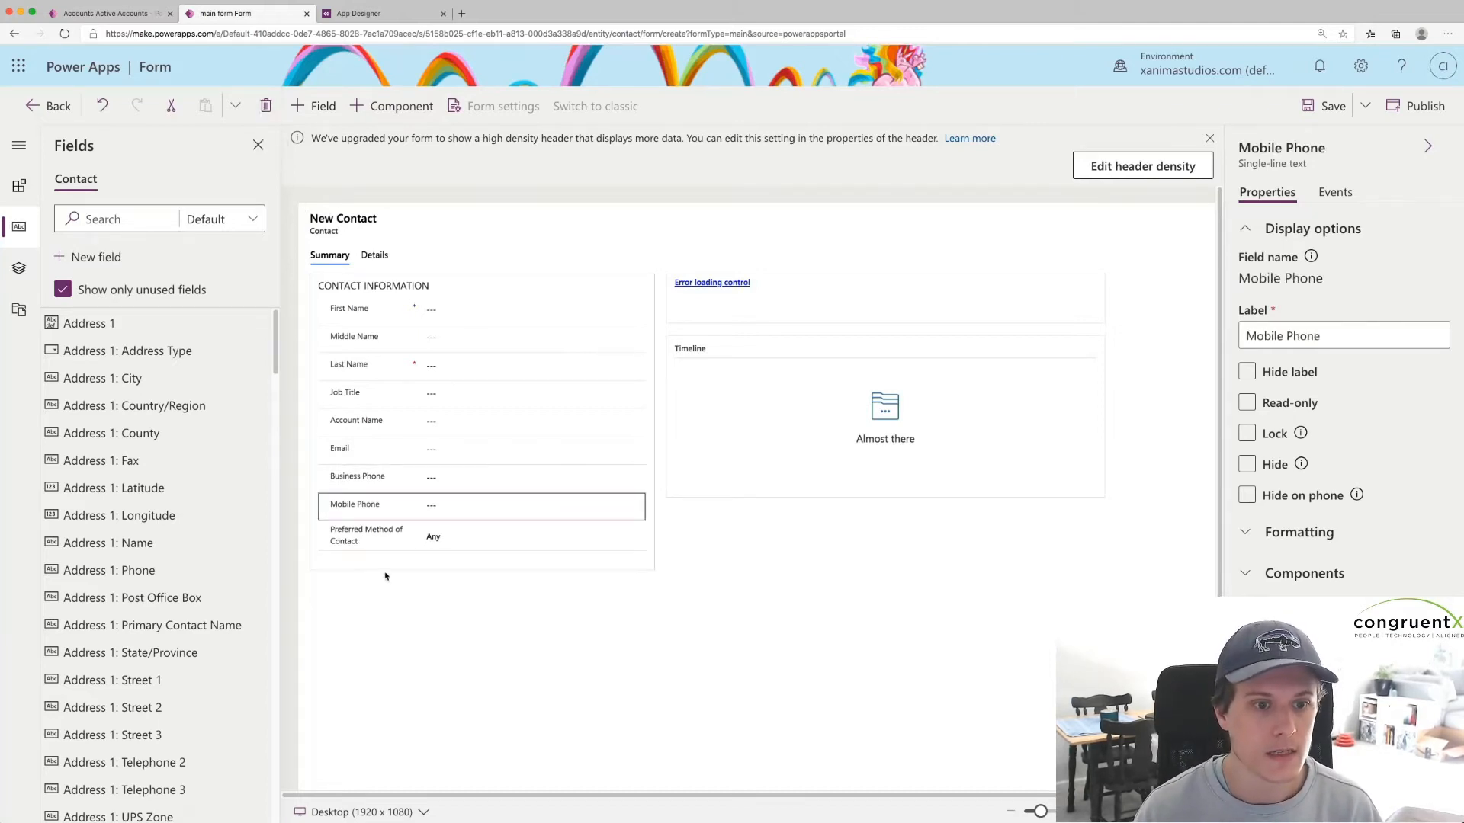
Delete the Shipping section from the form's Details tab.
click(373, 256)
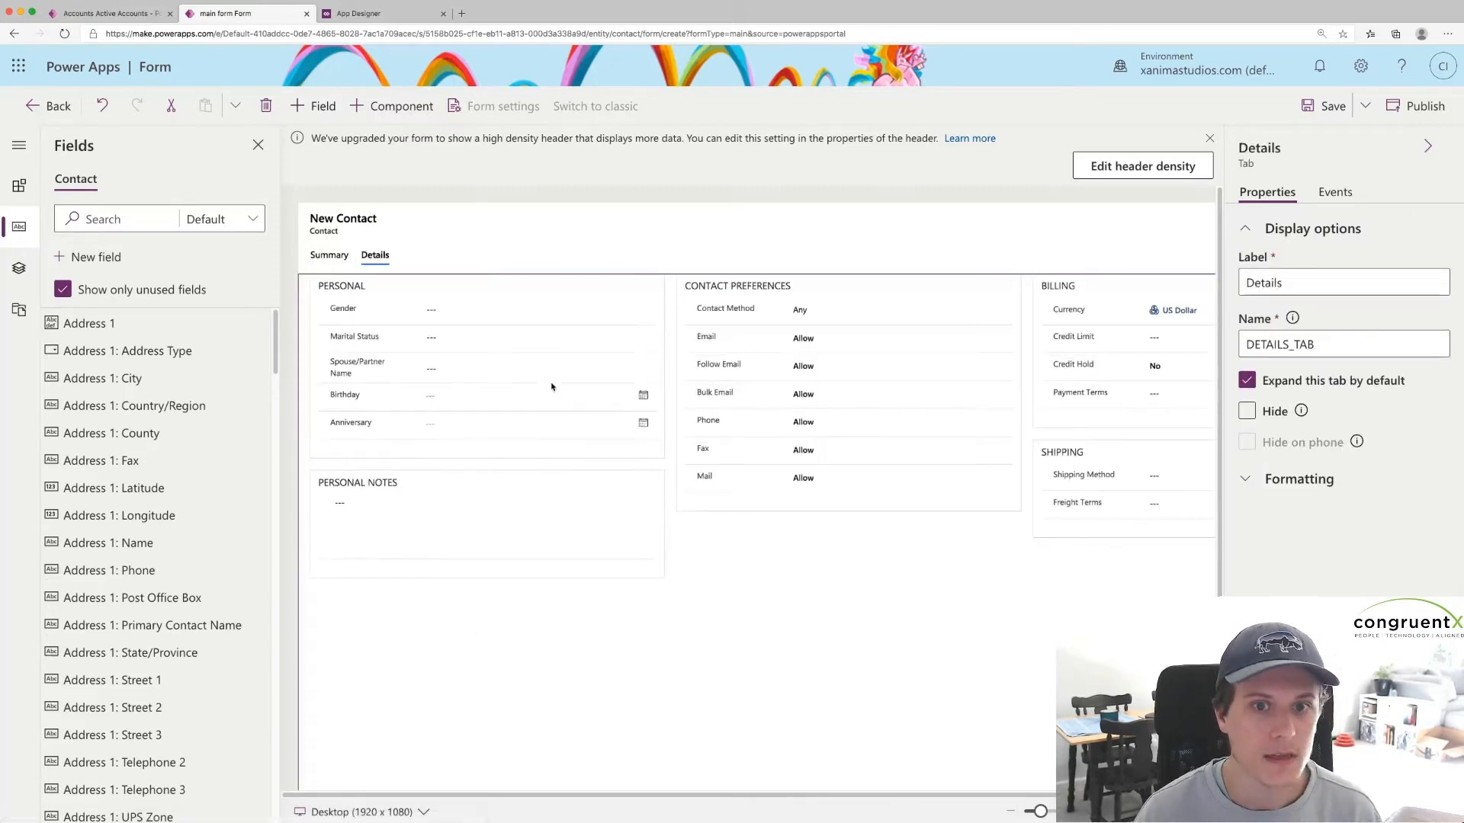
scroll(552, 387, right, 3)
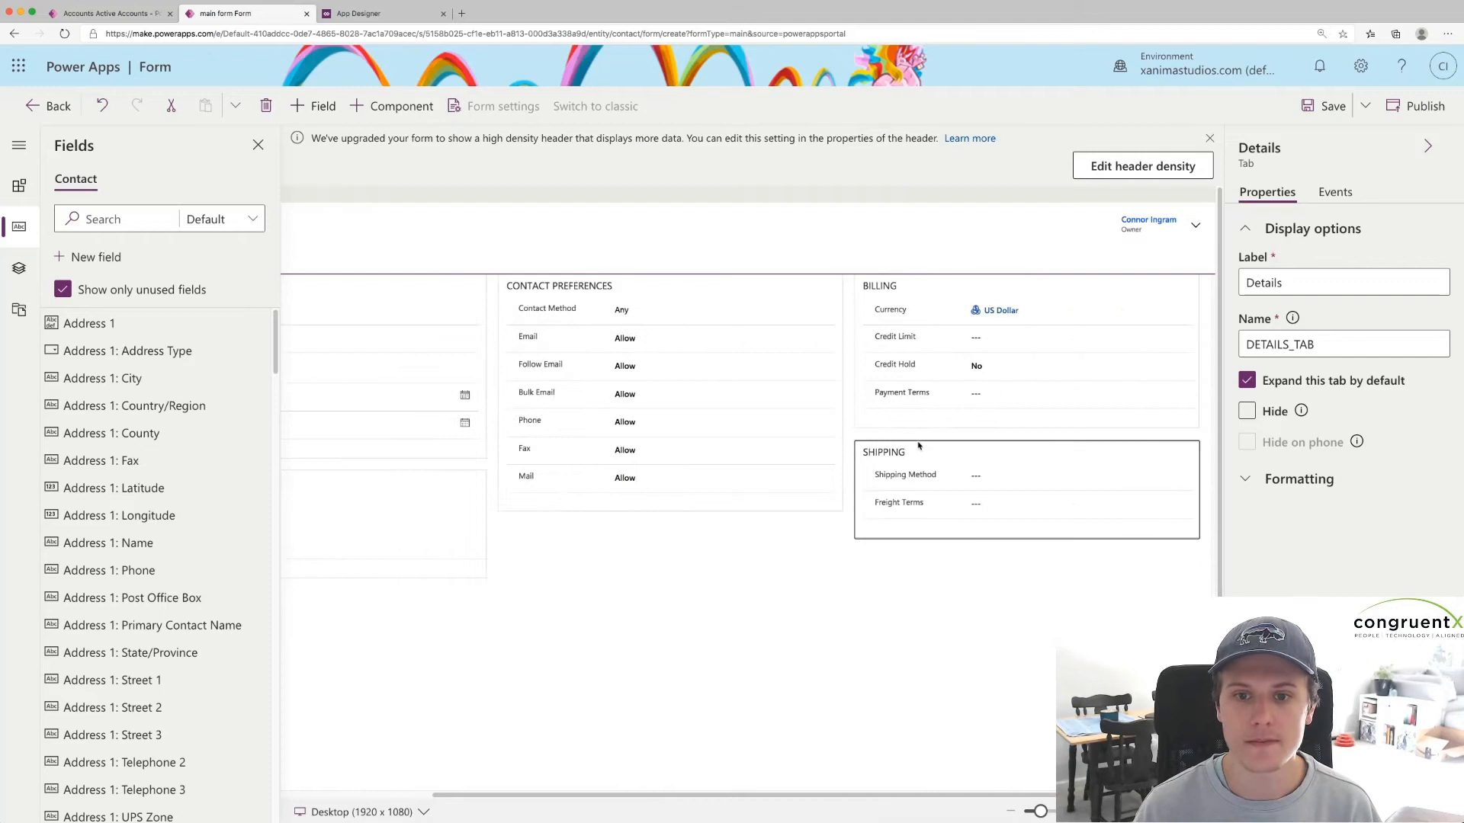
click(920, 449)
click(268, 107)
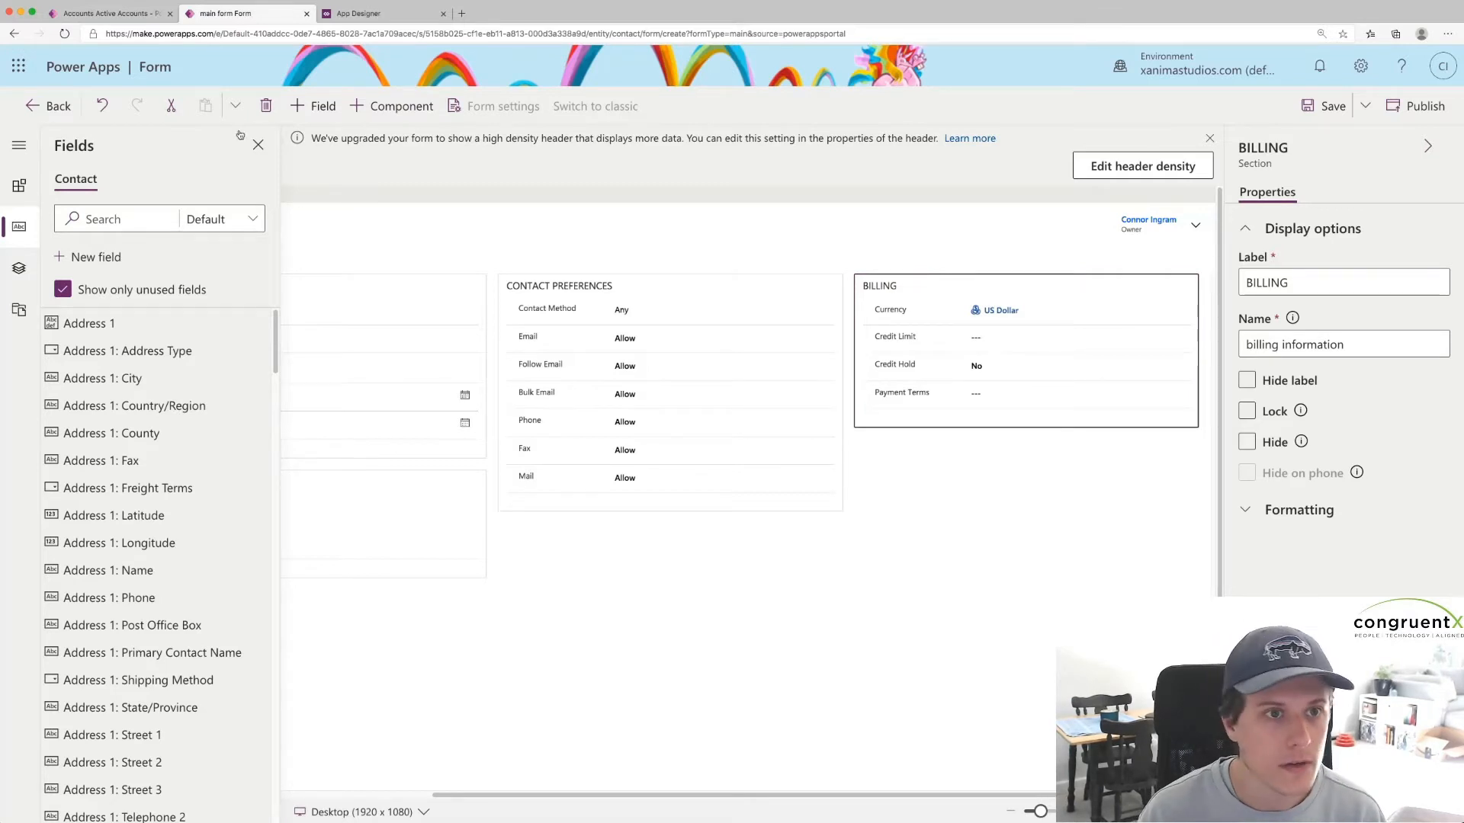
Delete the Billing section from the Details tab and hide the New Section placeholder left in its column.
key(Delete)
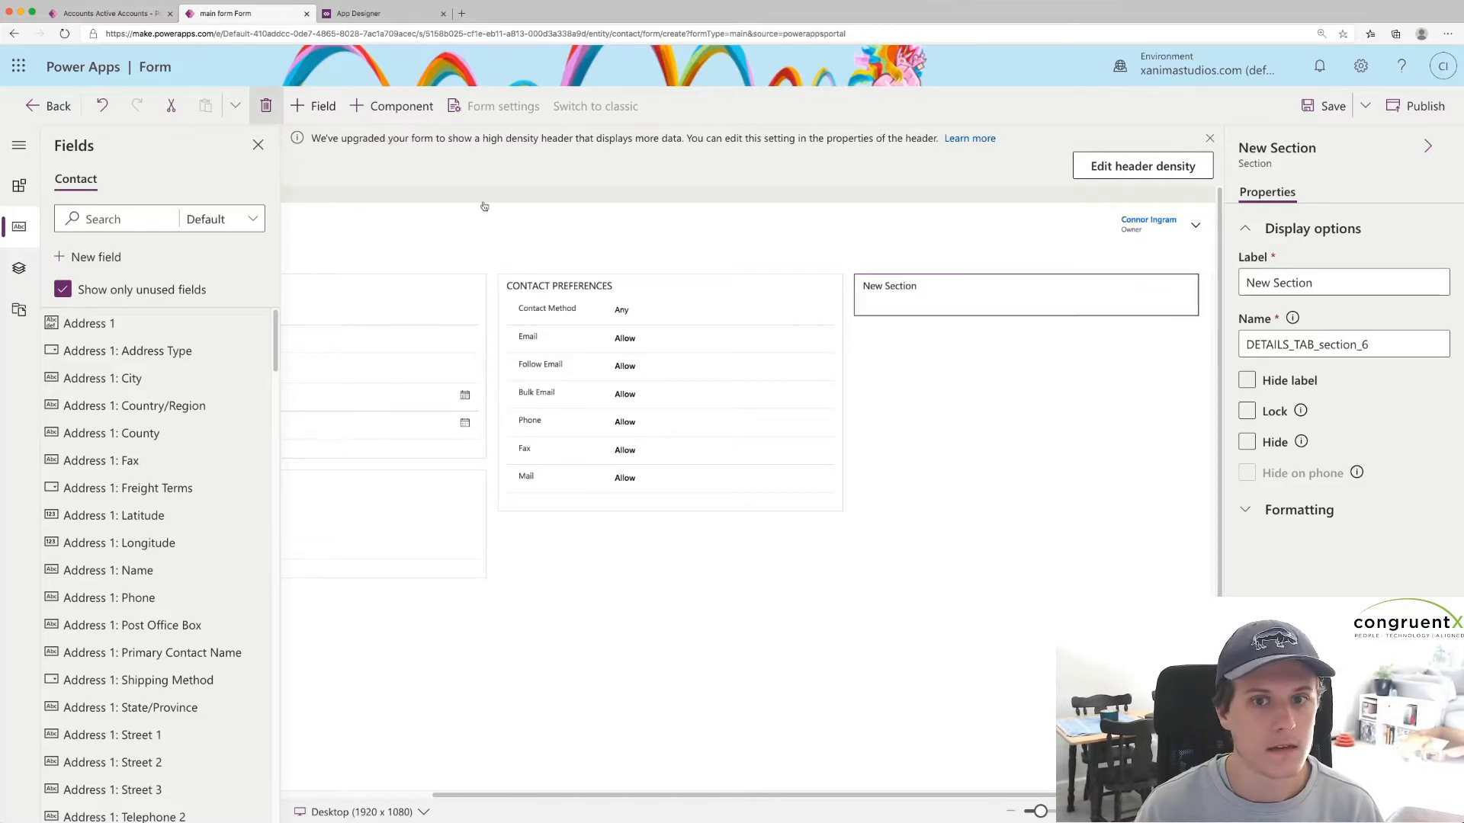
click(1267, 444)
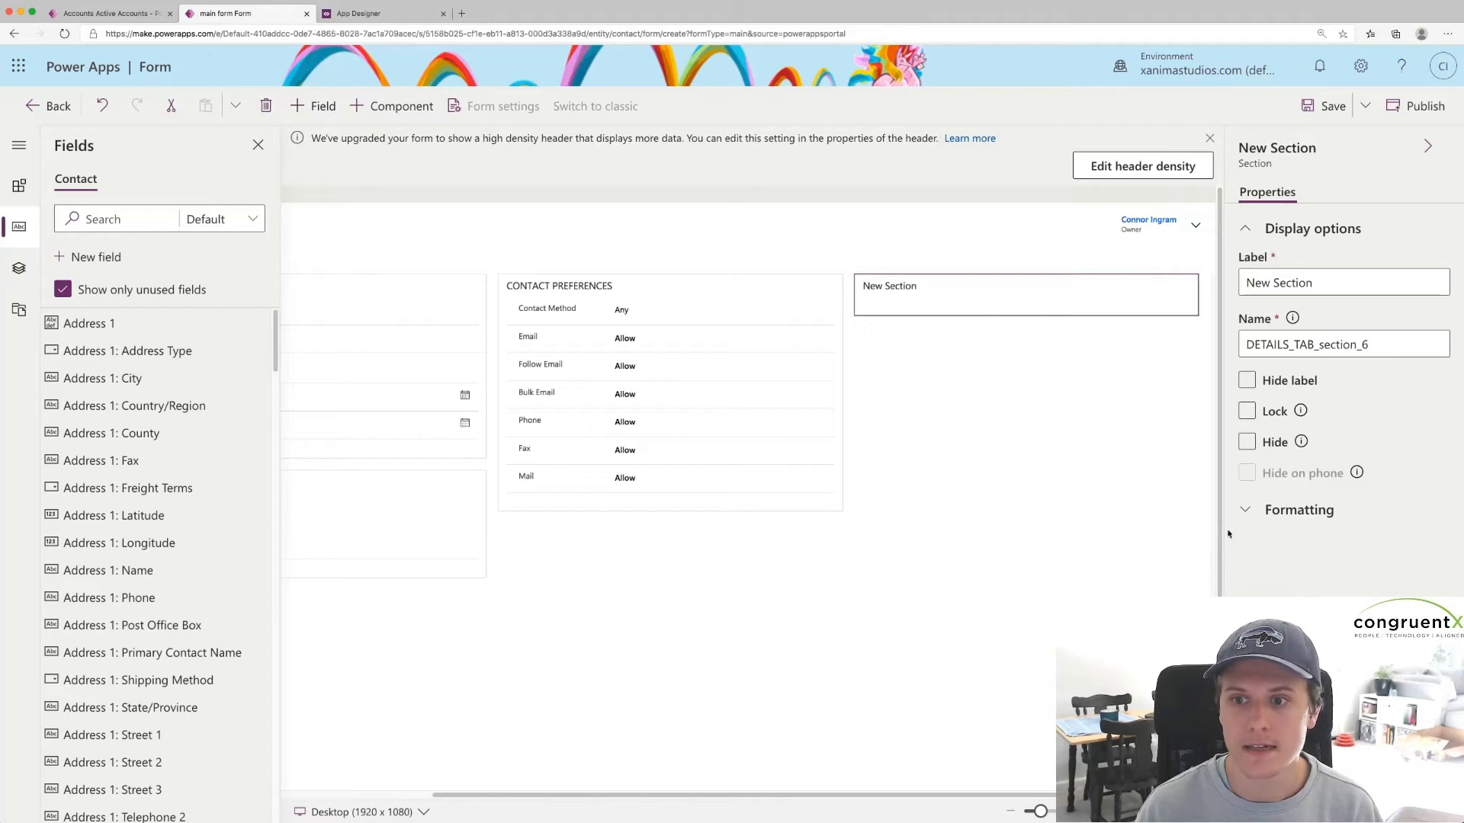
click(1247, 442)
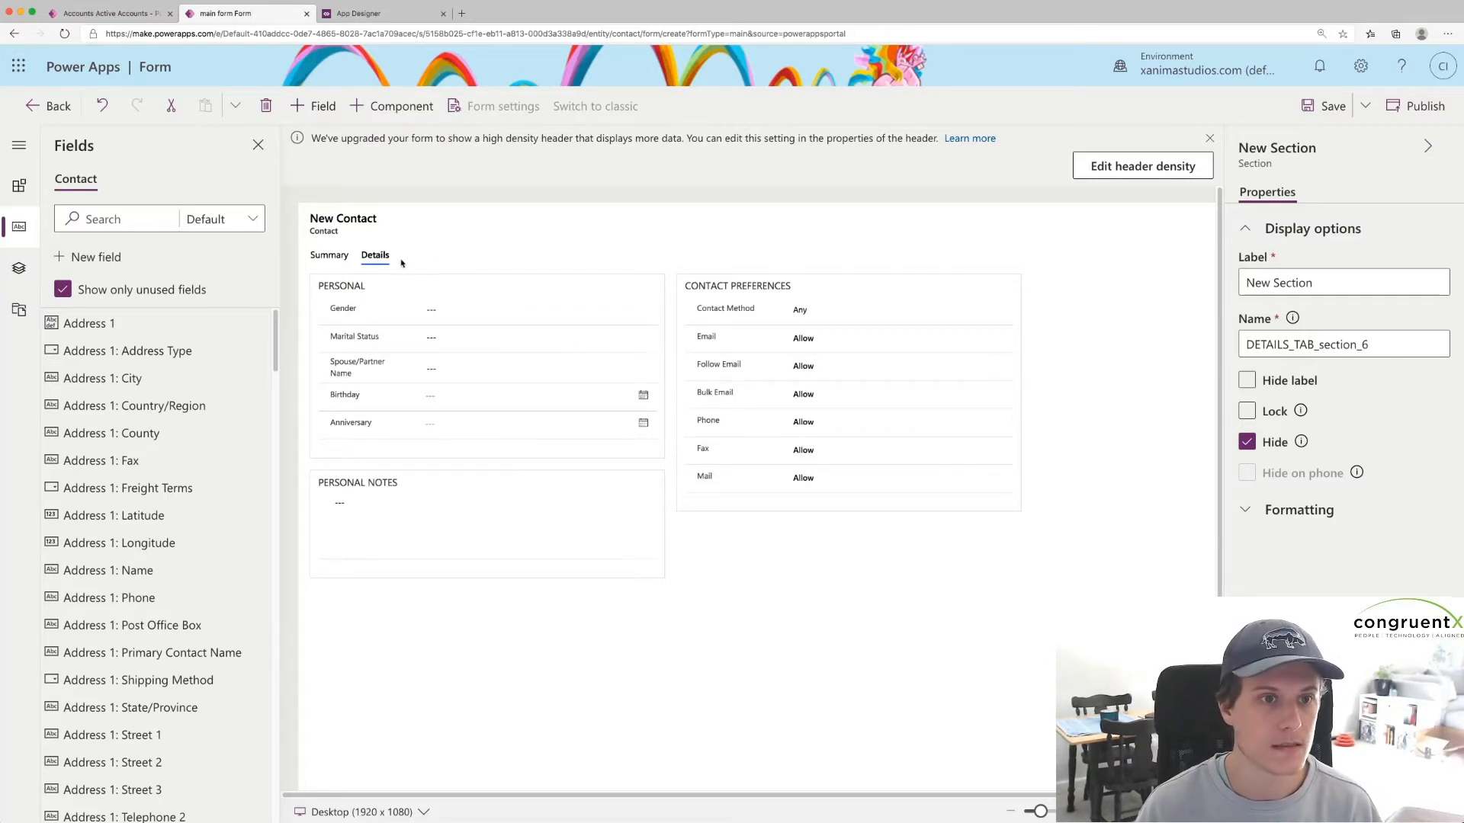
Add a 2-column tab after Details and label it Addresses.
click(19, 186)
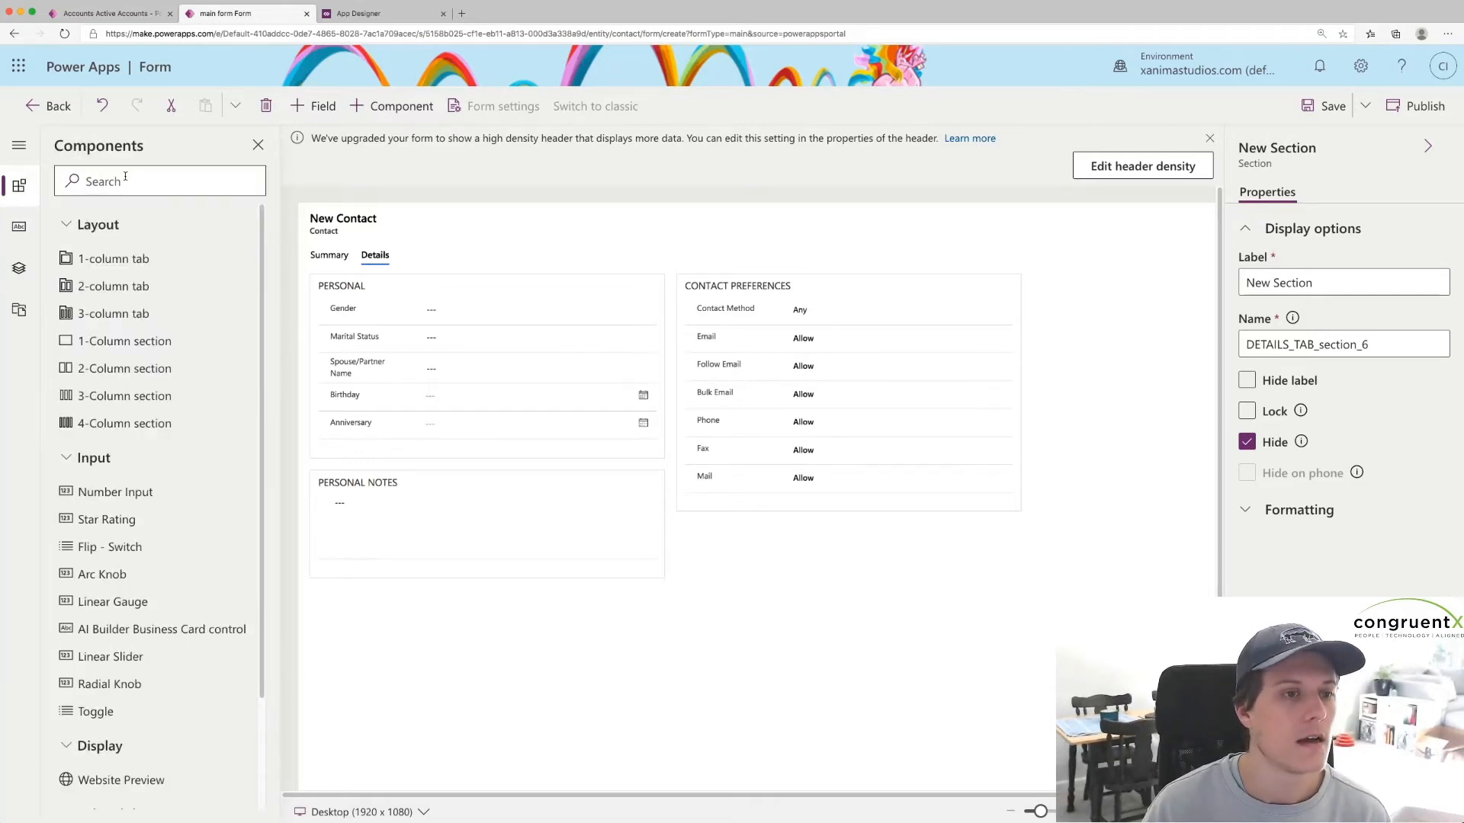
click(161, 296)
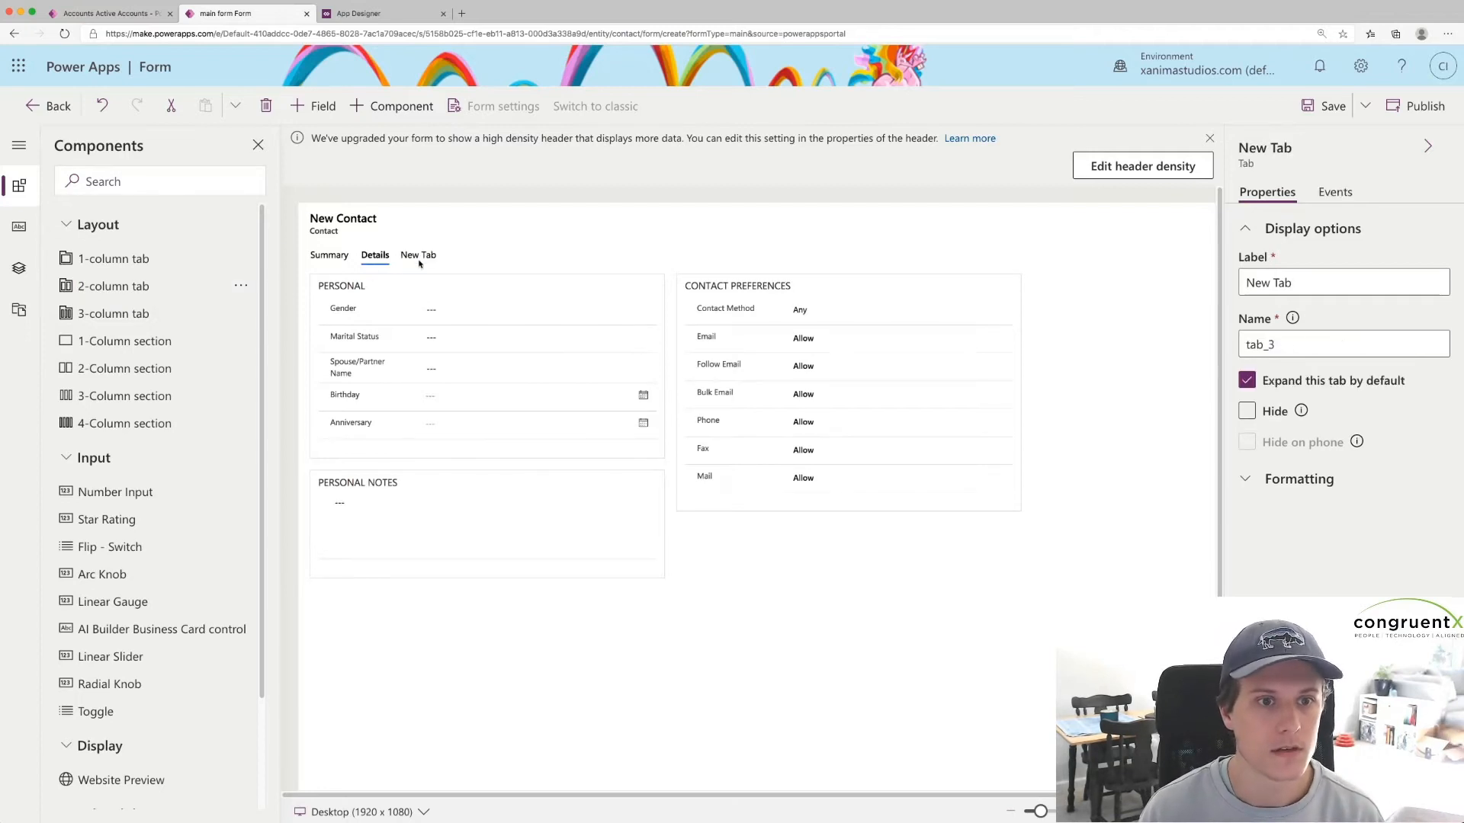
triple_click(1316, 282)
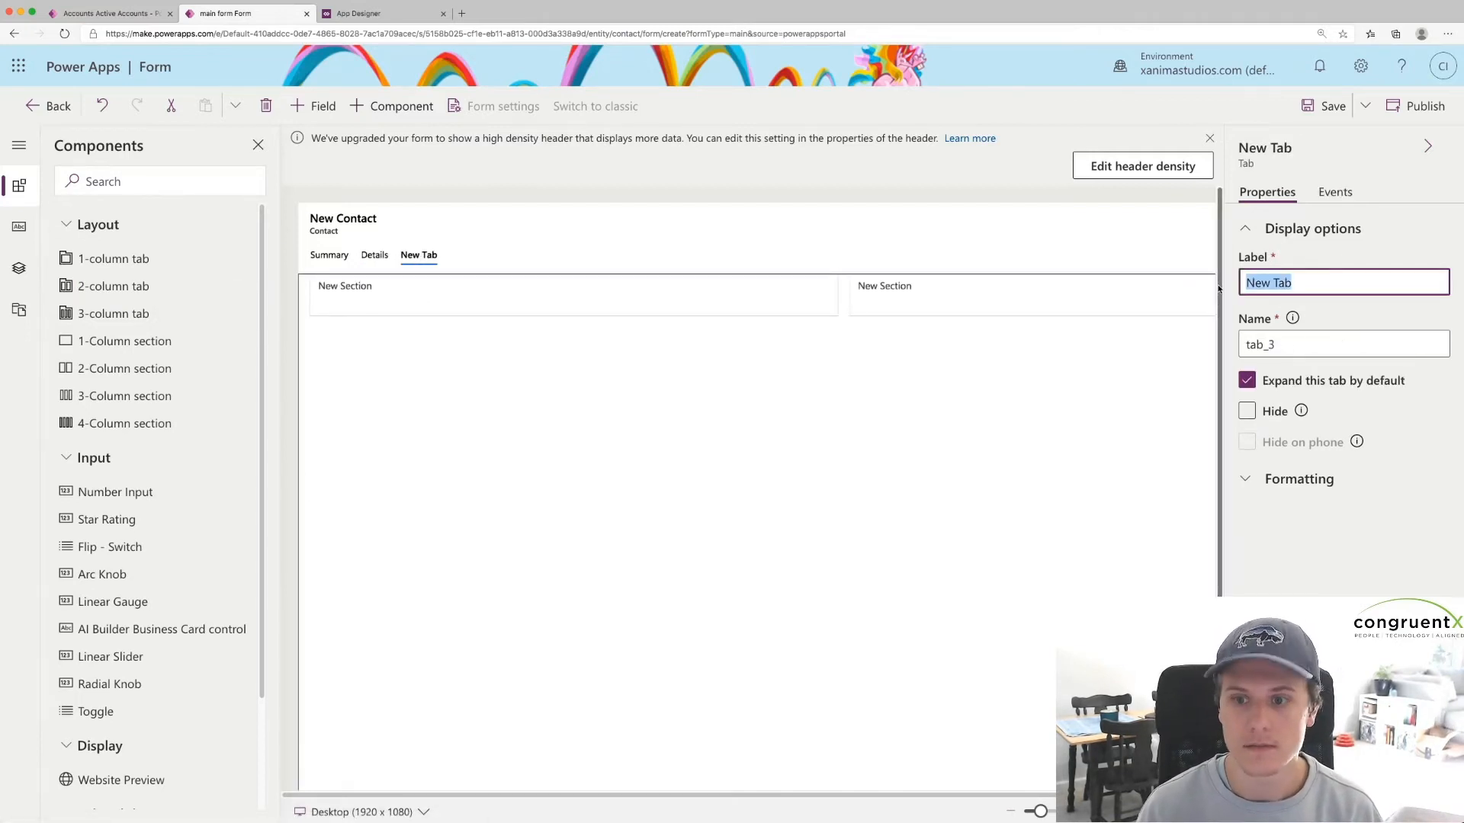
text(Addresses)
click(1029, 305)
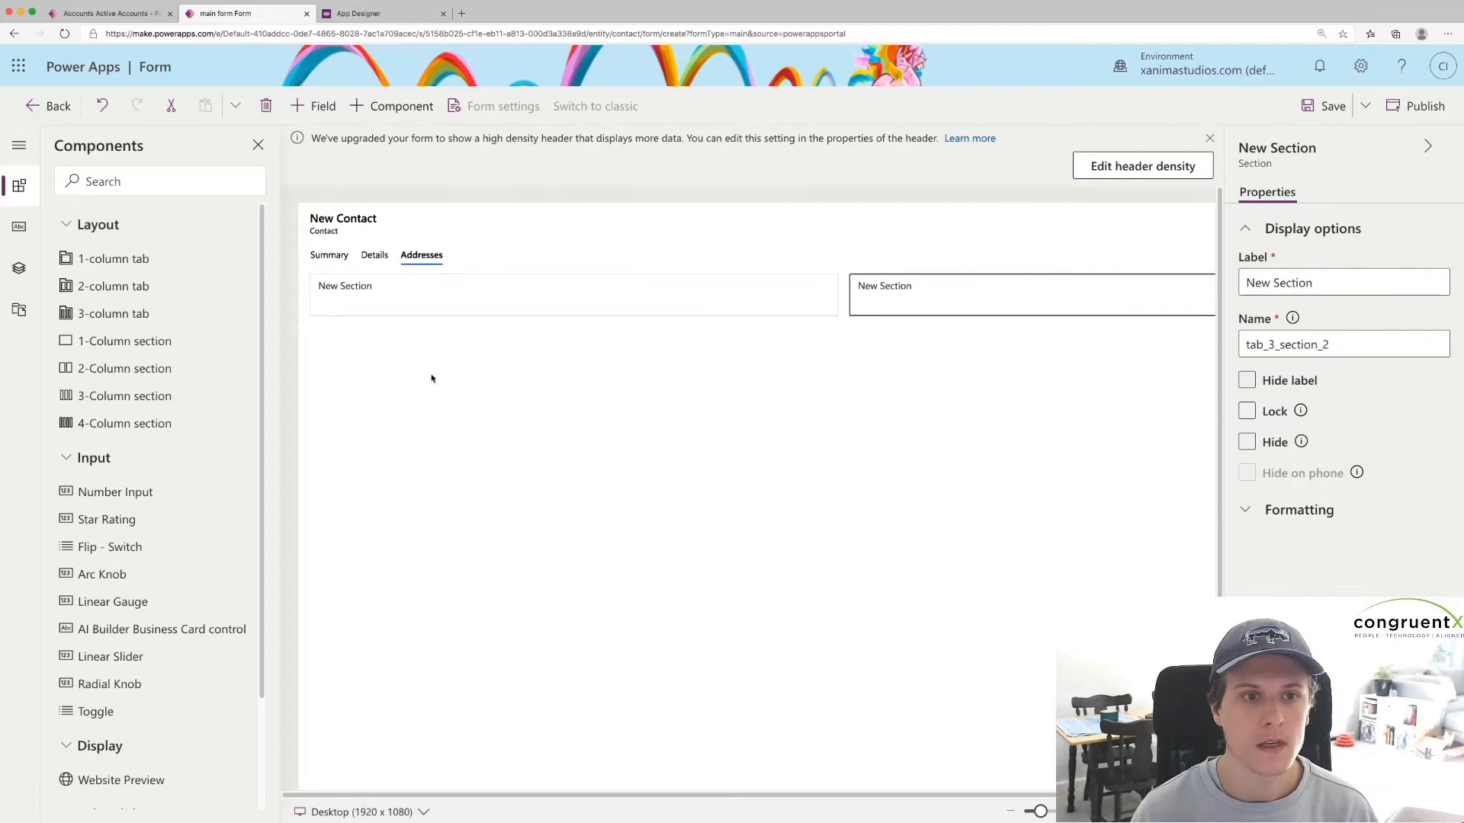
Label the Addresses tab's first section Address 1 and its second section Address 2.
click(428, 294)
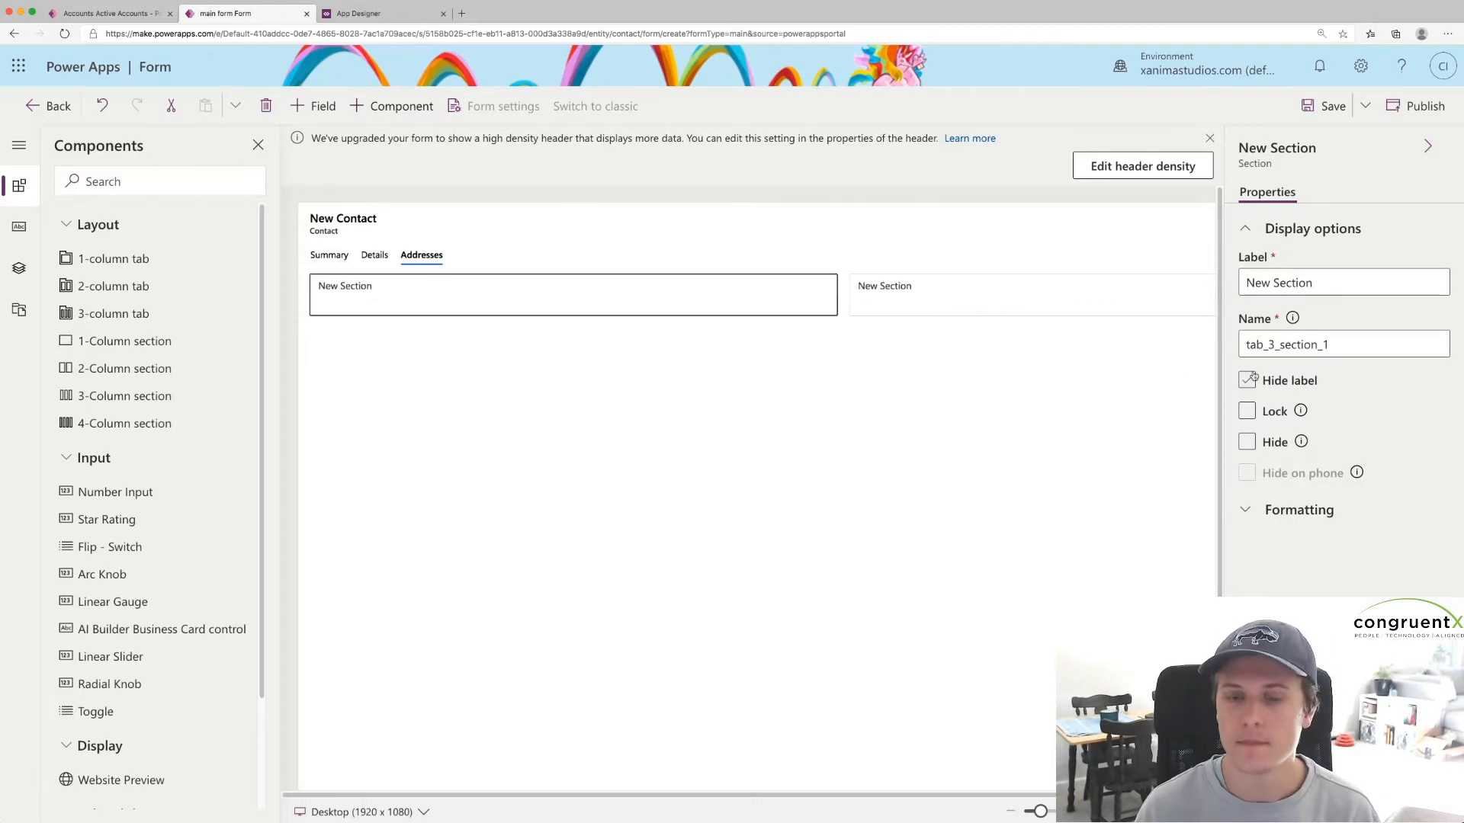
click(1340, 282)
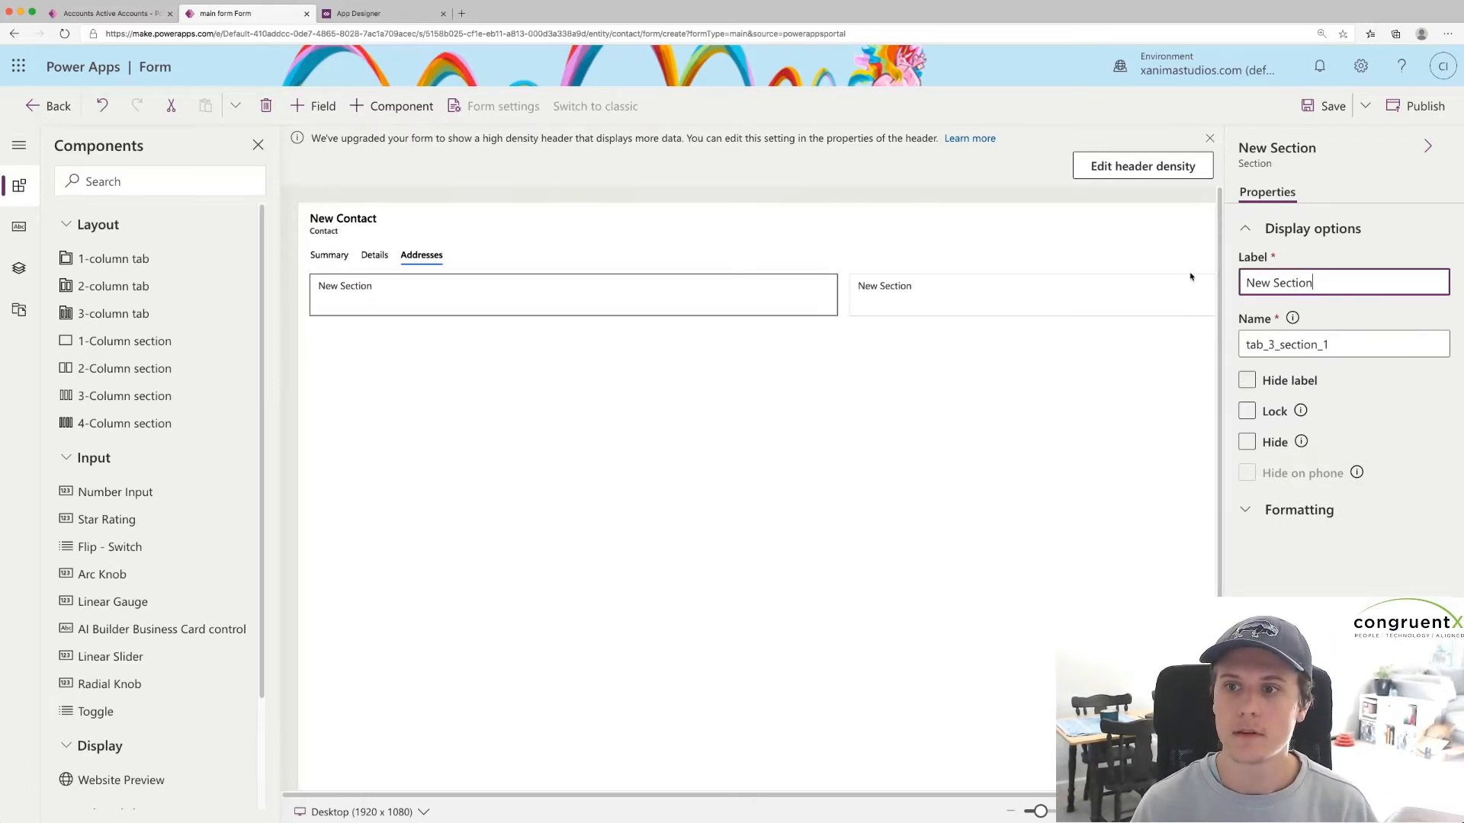
drag(1323, 276, 1234, 282)
text(Add)
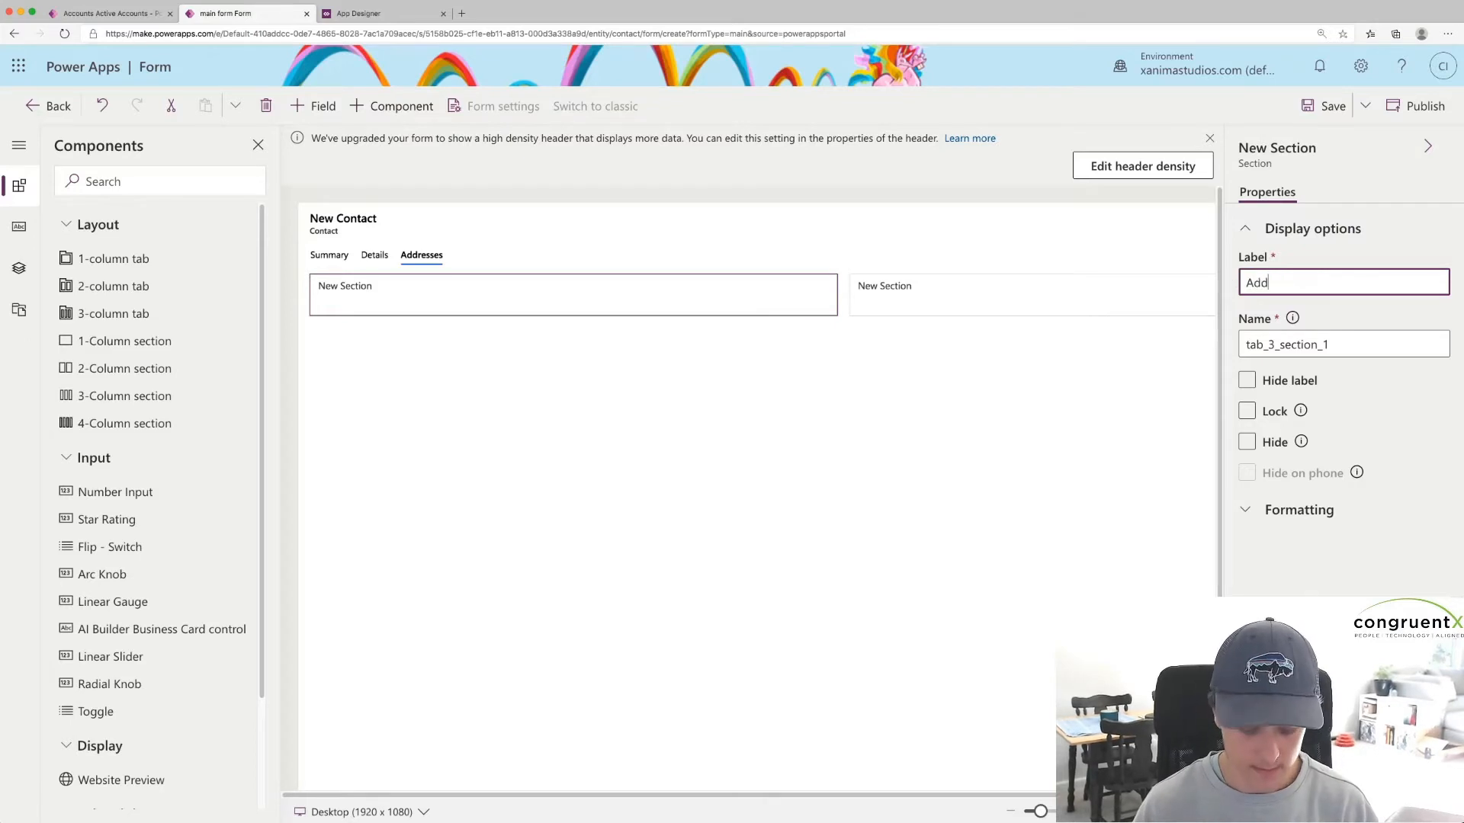
text(ress 1)
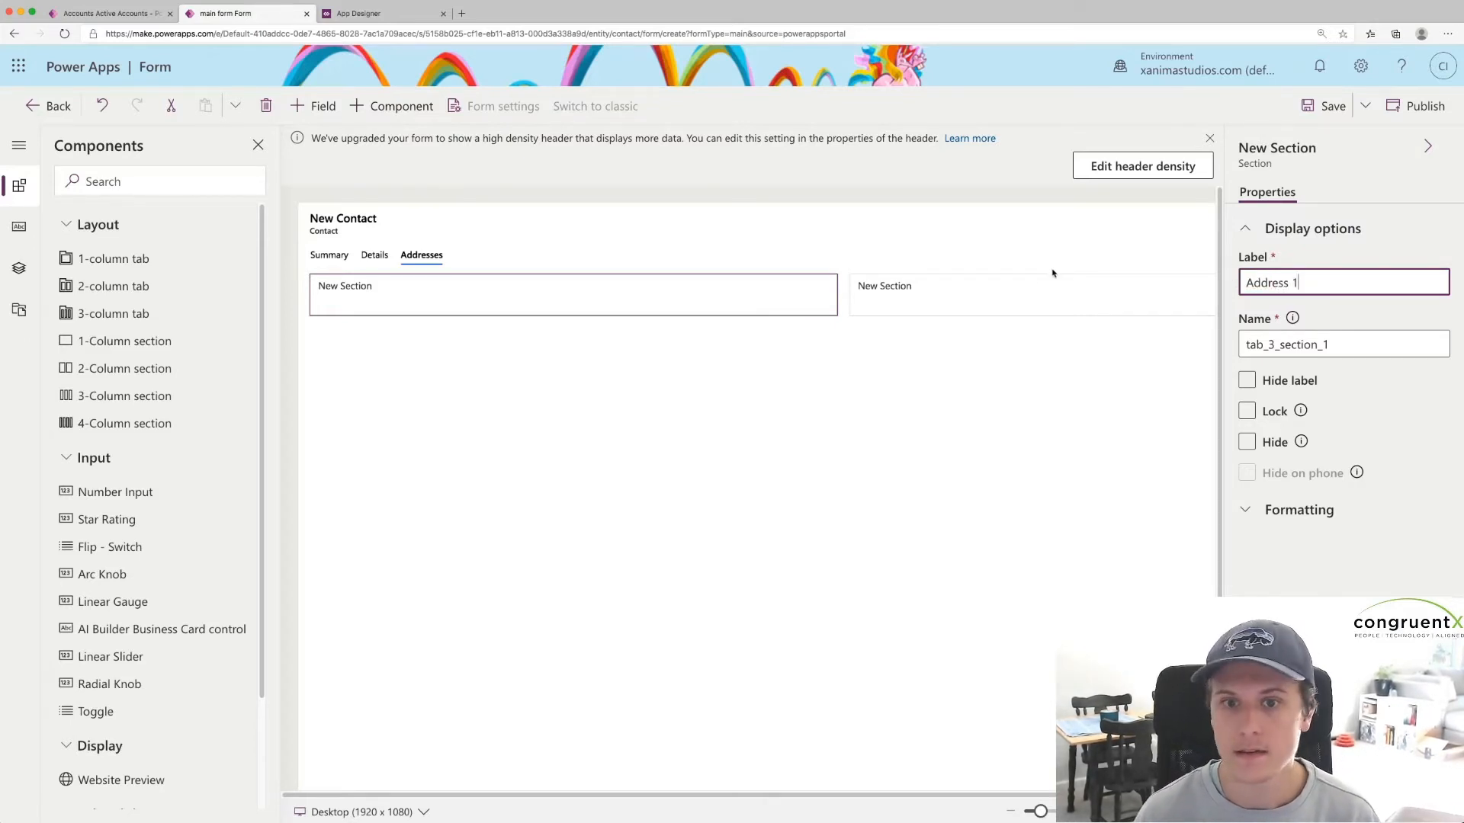
click(1052, 273)
drag(1315, 282, 1239, 265)
text(Address 2)
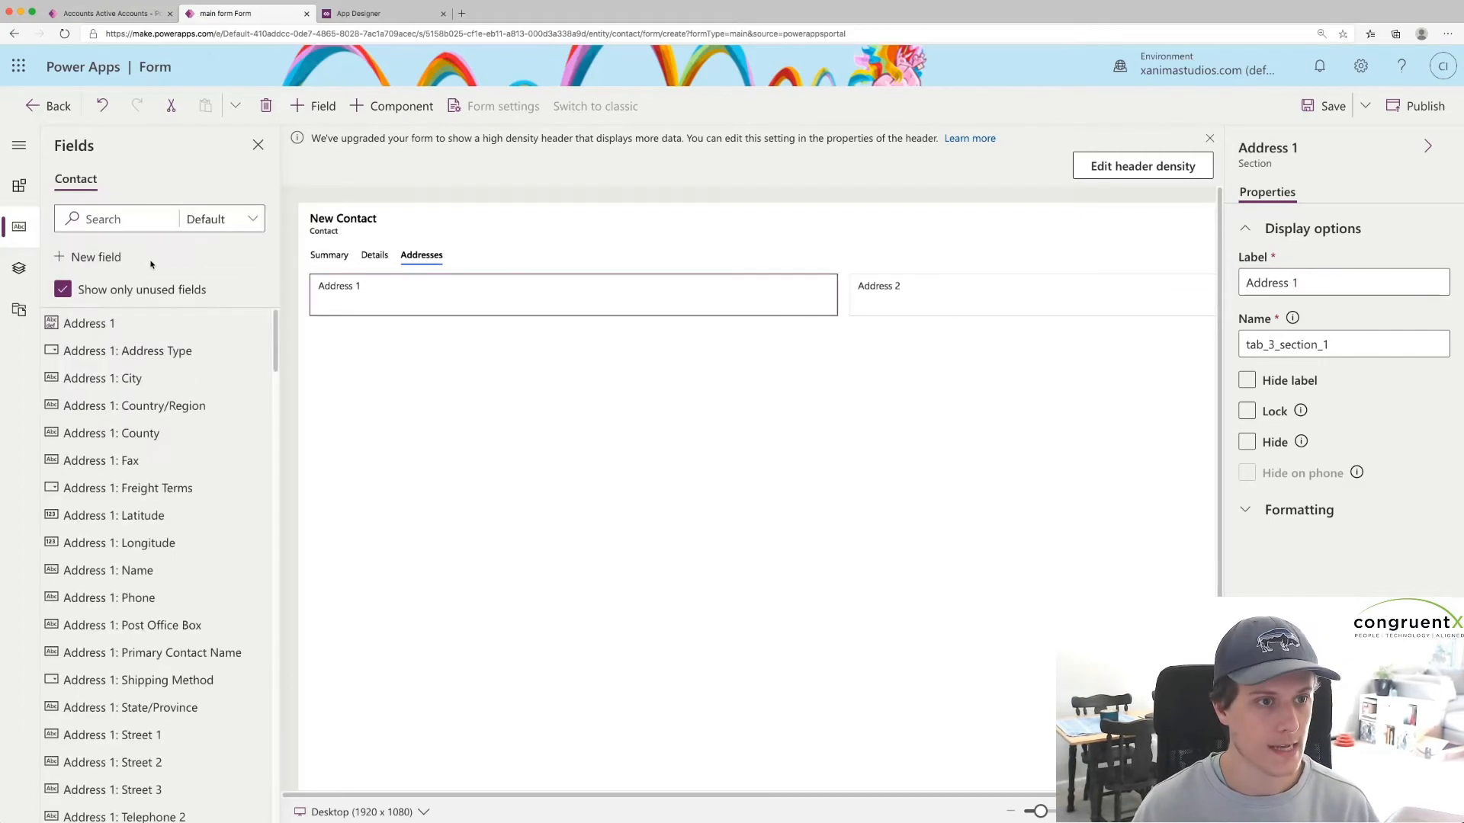
Find the address 1 fields and add Street 1, City and State/Province to the Address 1 section, with Street 1 first.
click(107, 219)
text(address 1)
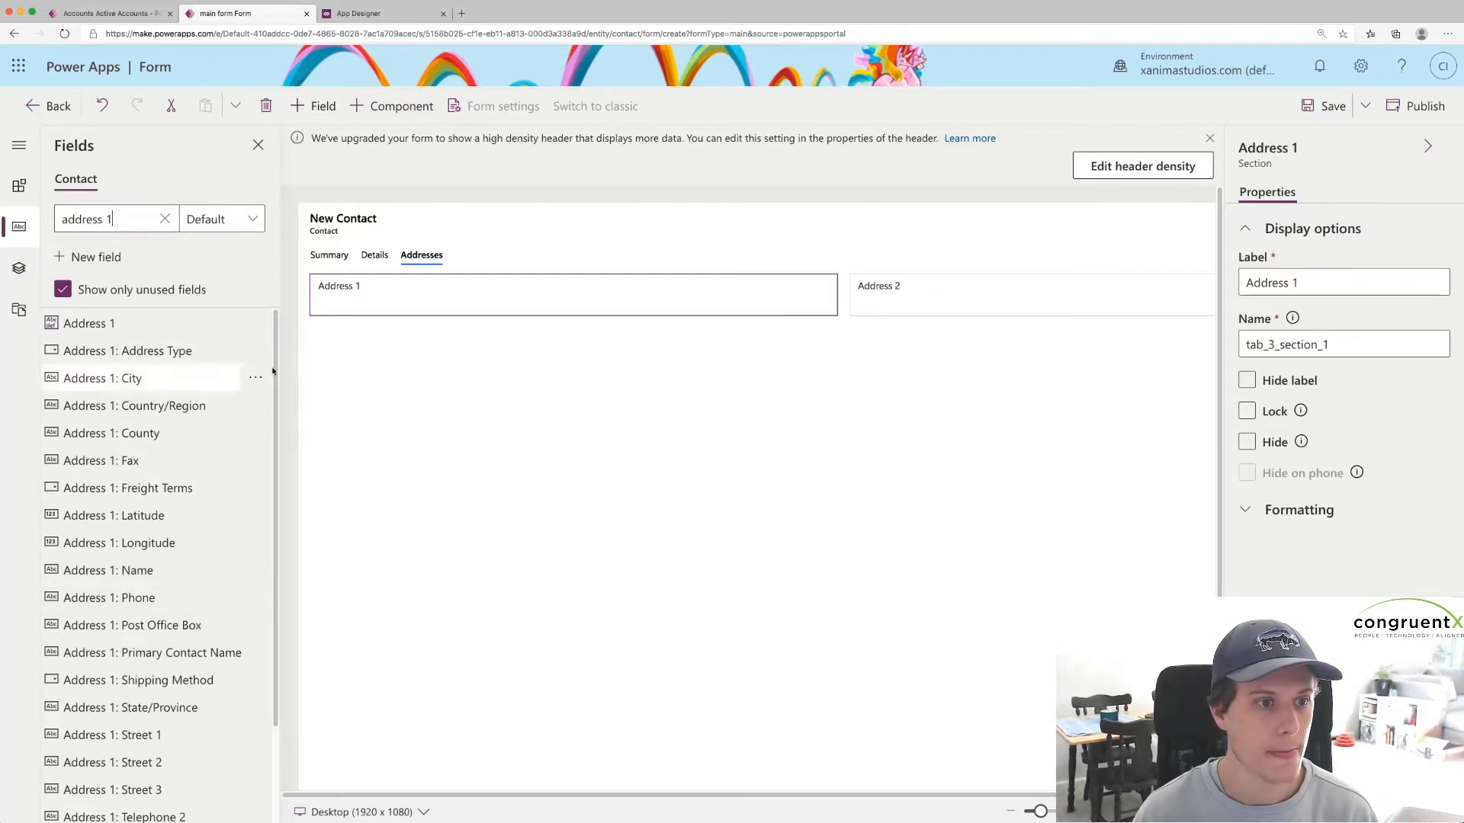
drag(276, 369, 276, 375)
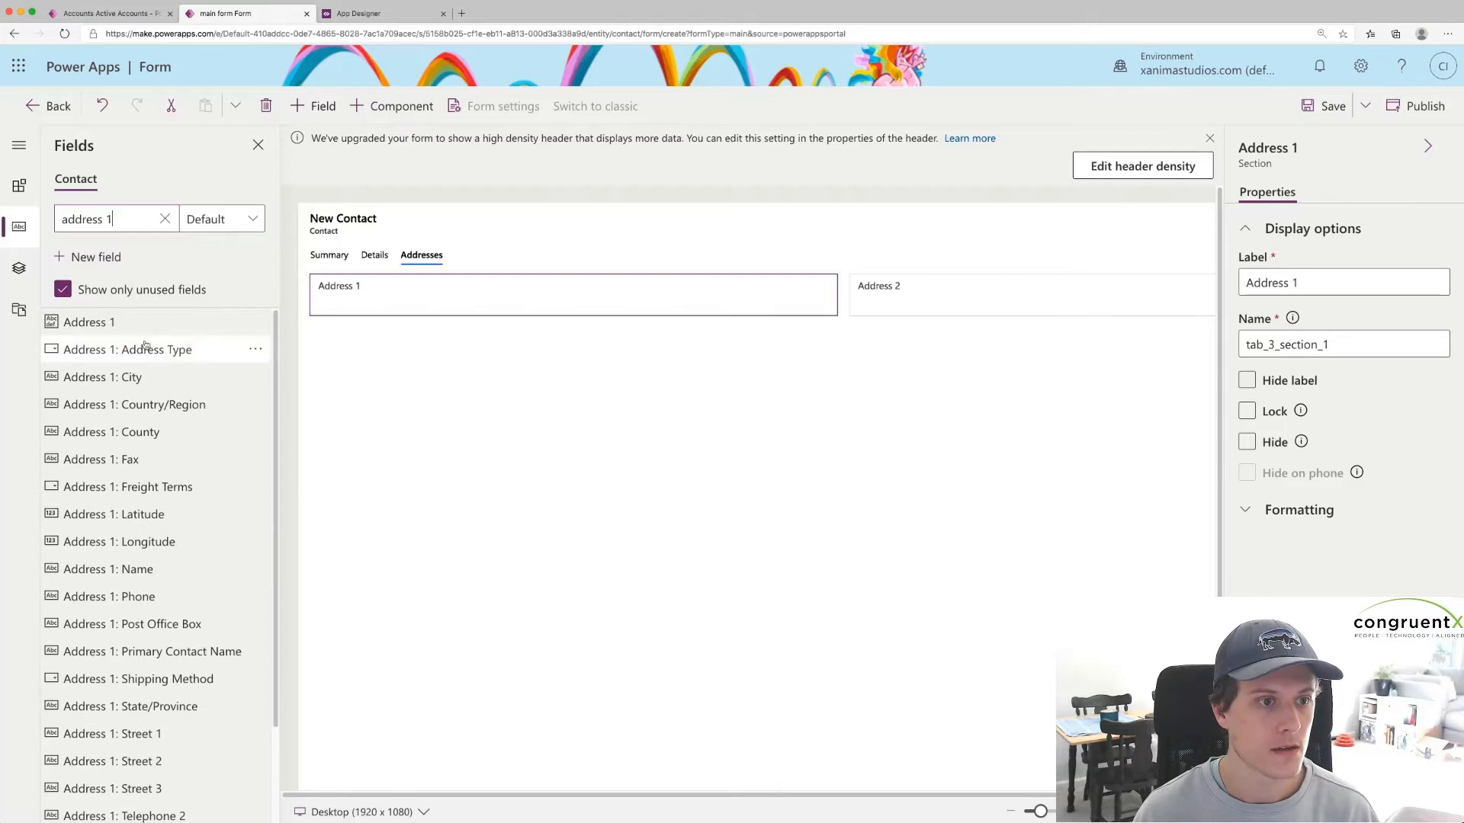
click(145, 378)
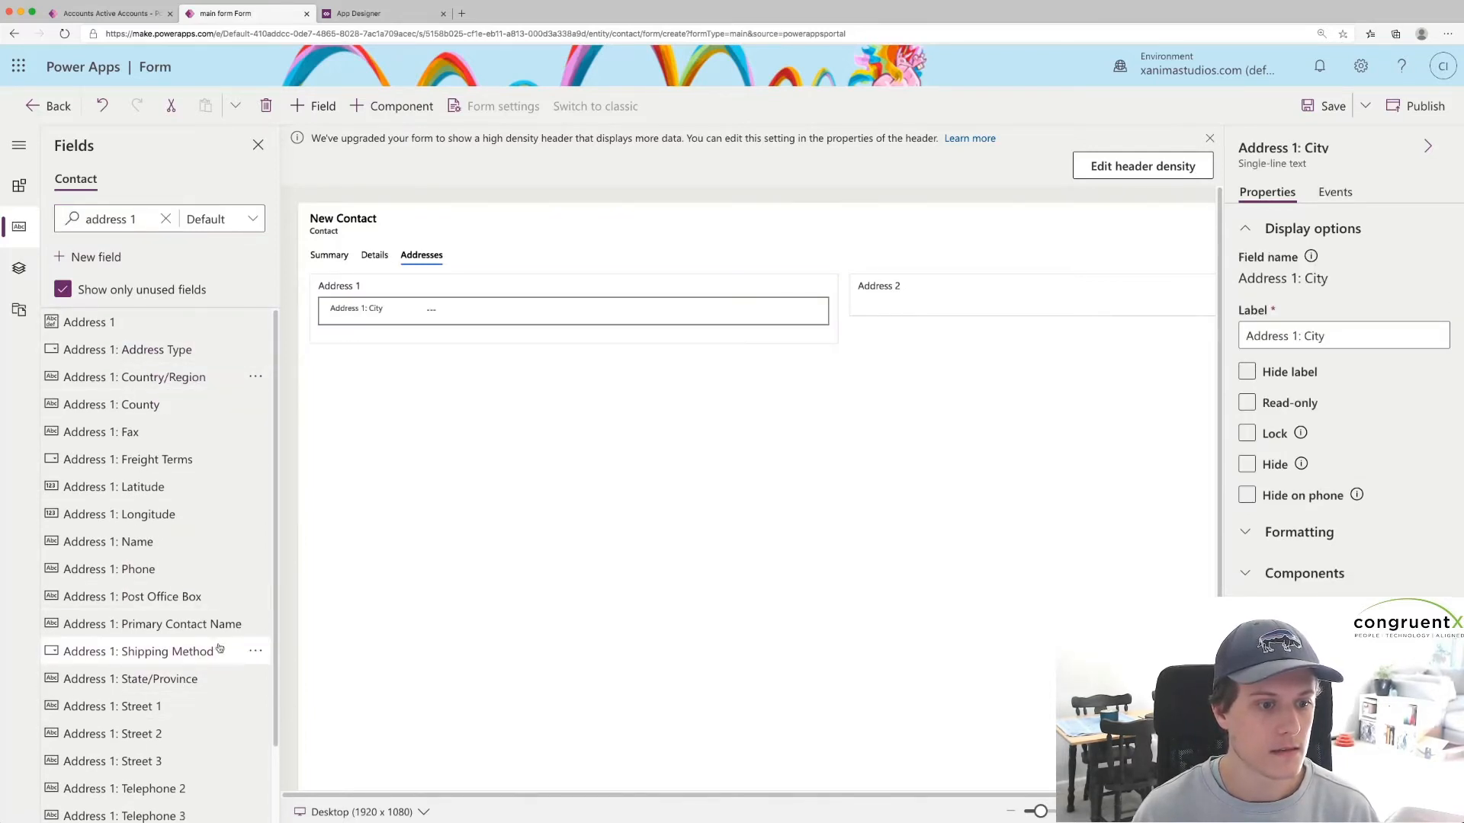
click(166, 680)
click(164, 680)
drag(387, 373, 382, 309)
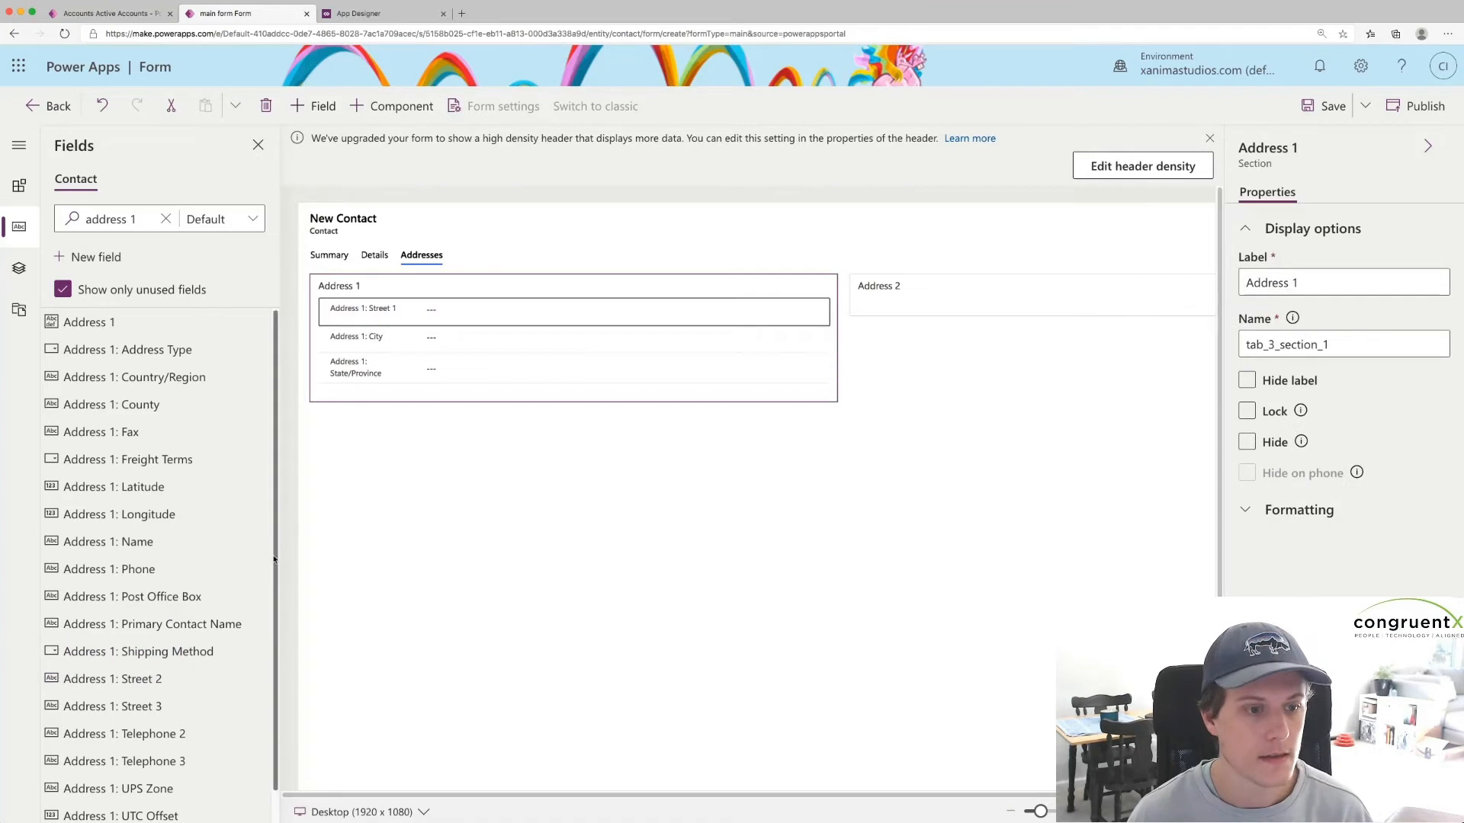
Add Address 1: ZIP/Postal Code at the end of the Address 1 section and Address 1: Name above Street 1.
drag(277, 530, 276, 591)
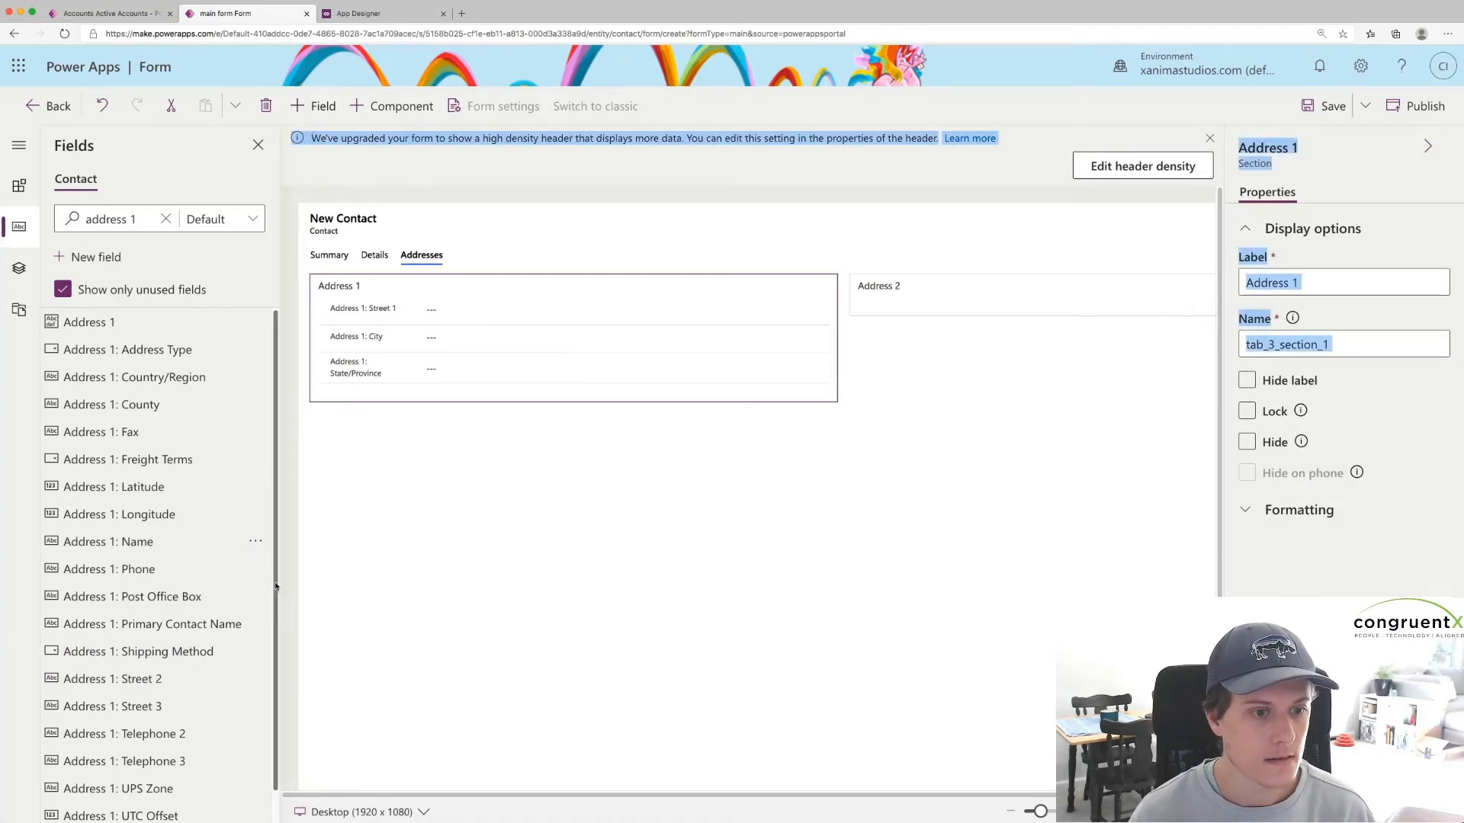
scroll(276, 586, down, 1)
click(152, 810)
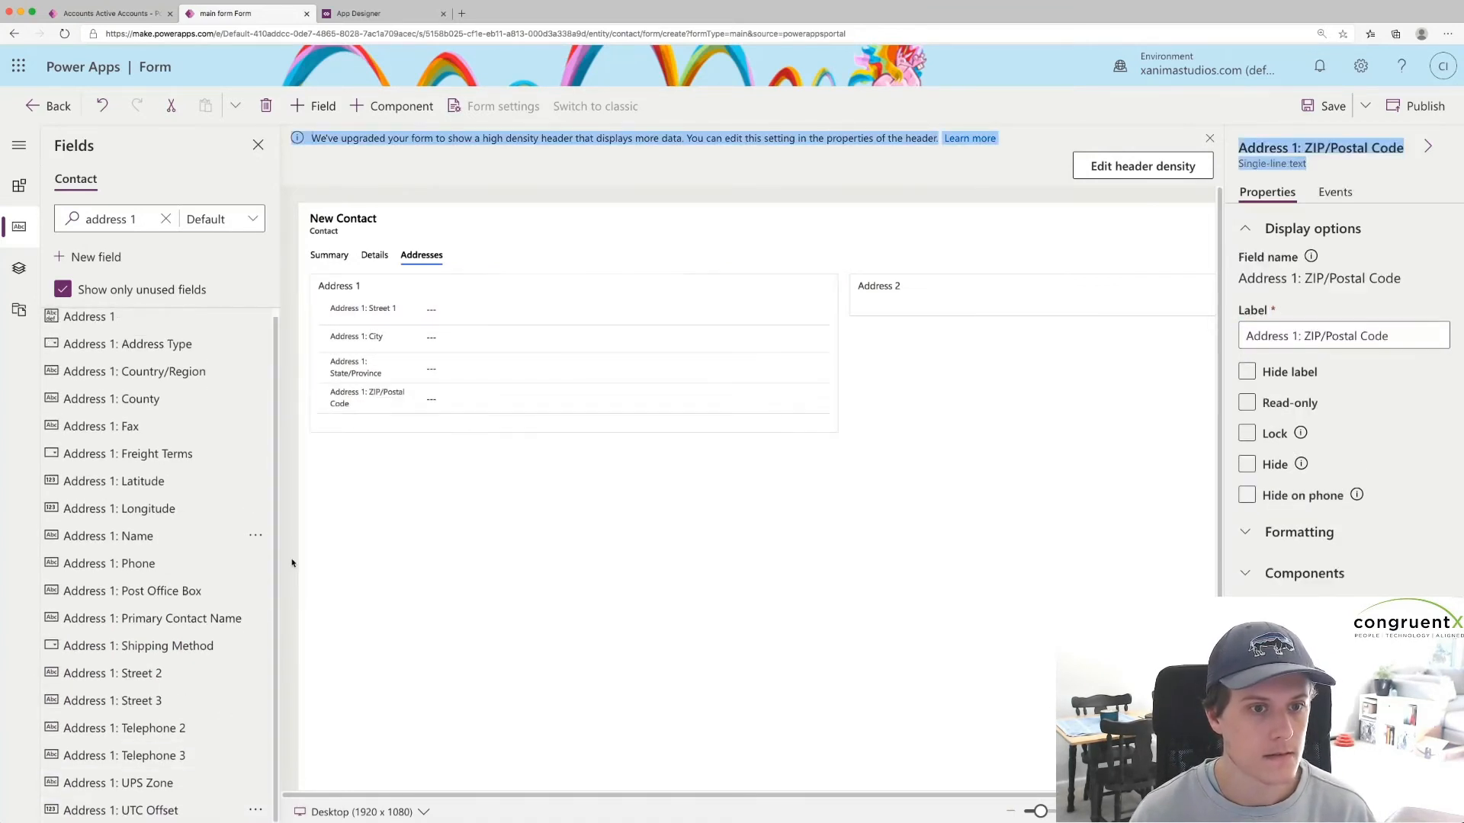
click(423, 494)
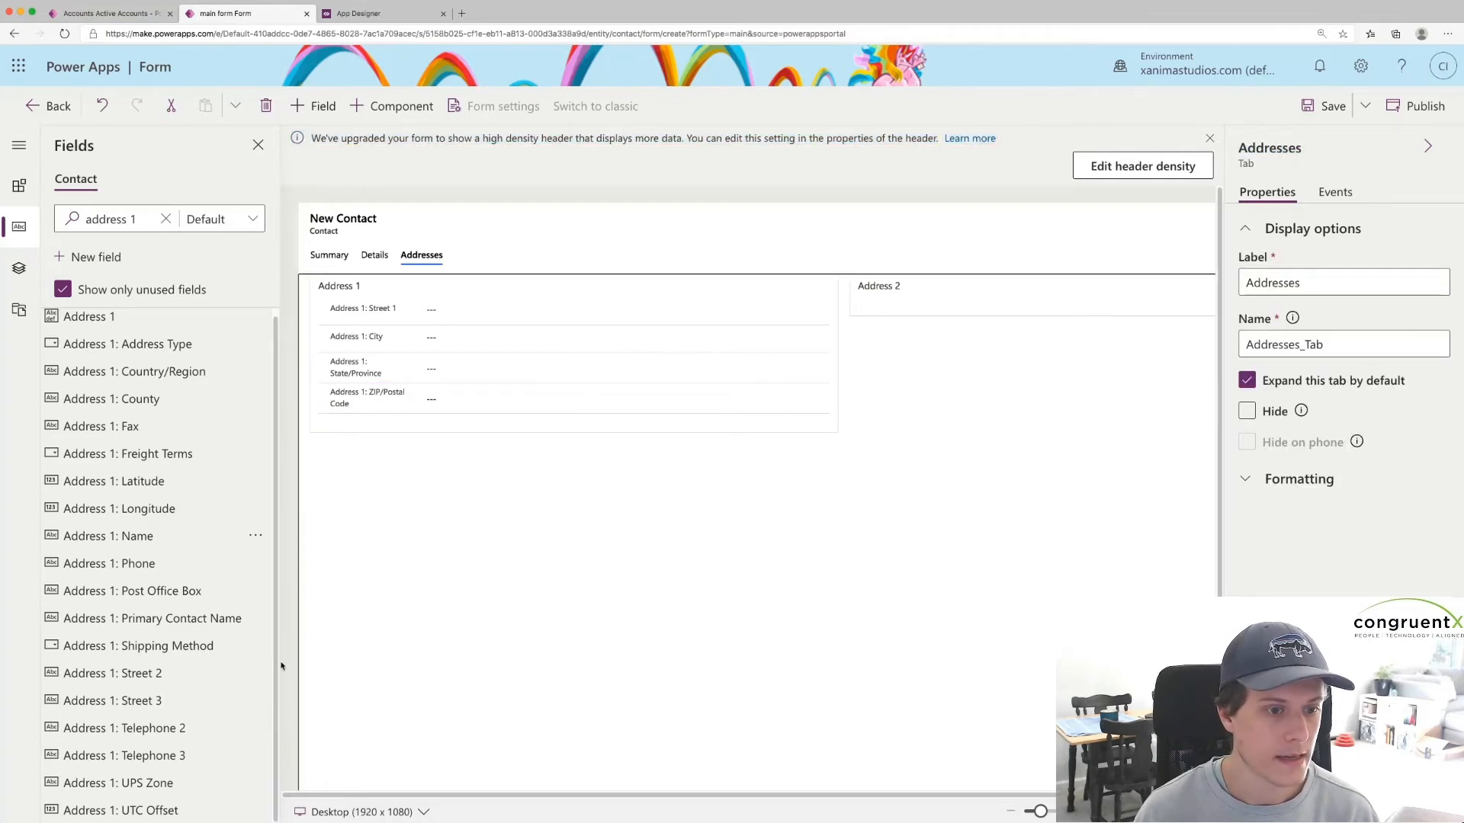
click(137, 536)
drag(393, 422, 400, 294)
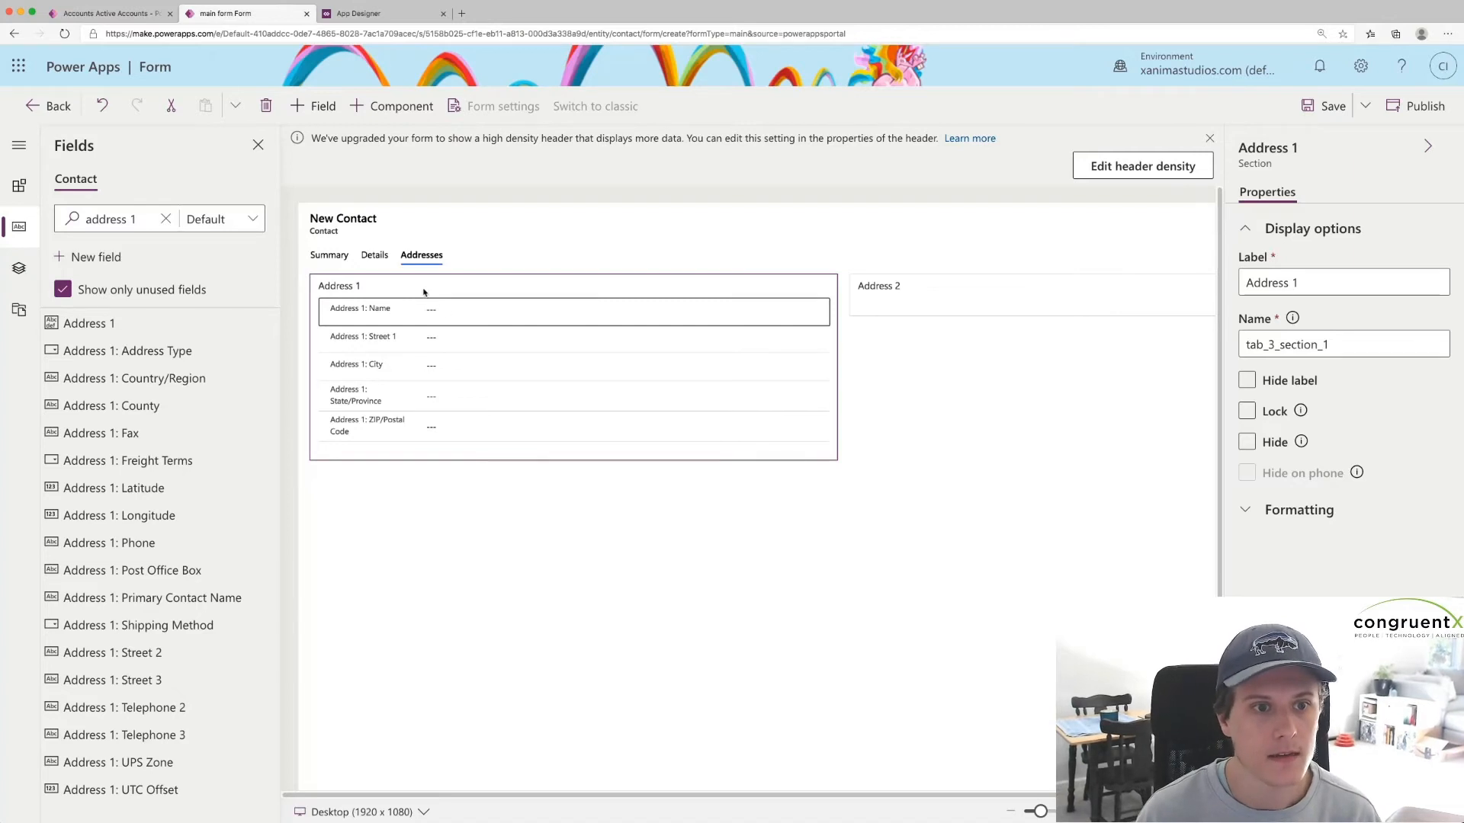
Hide the label of the Address 1 section.
click(457, 272)
click(437, 282)
click(1351, 385)
Find the address 2 fields and add Name, Street 1, City, State/Province and ZIP/Postal Code, in that order, to the Address 2 section.
click(927, 286)
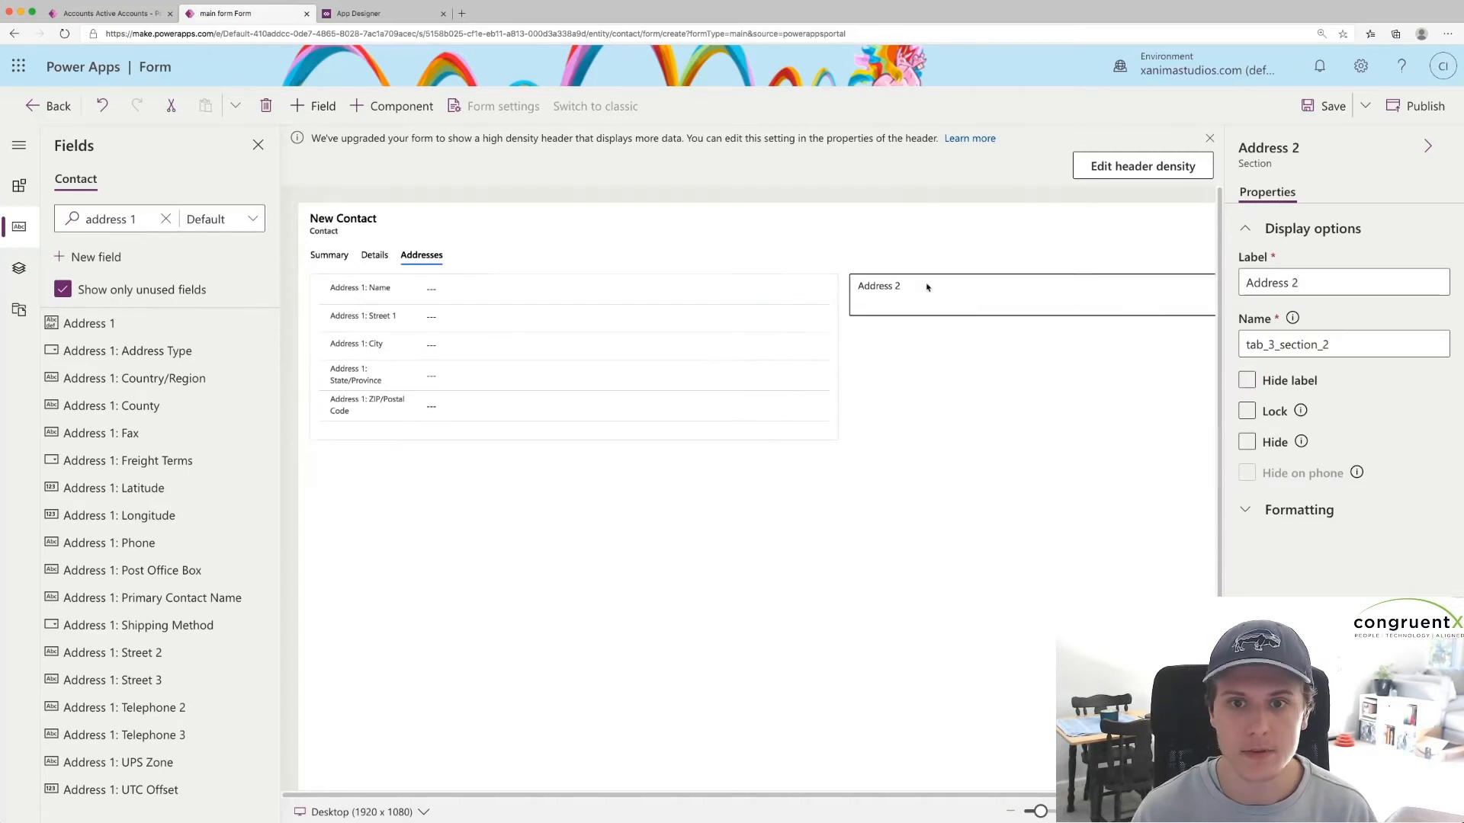
click(126, 219)
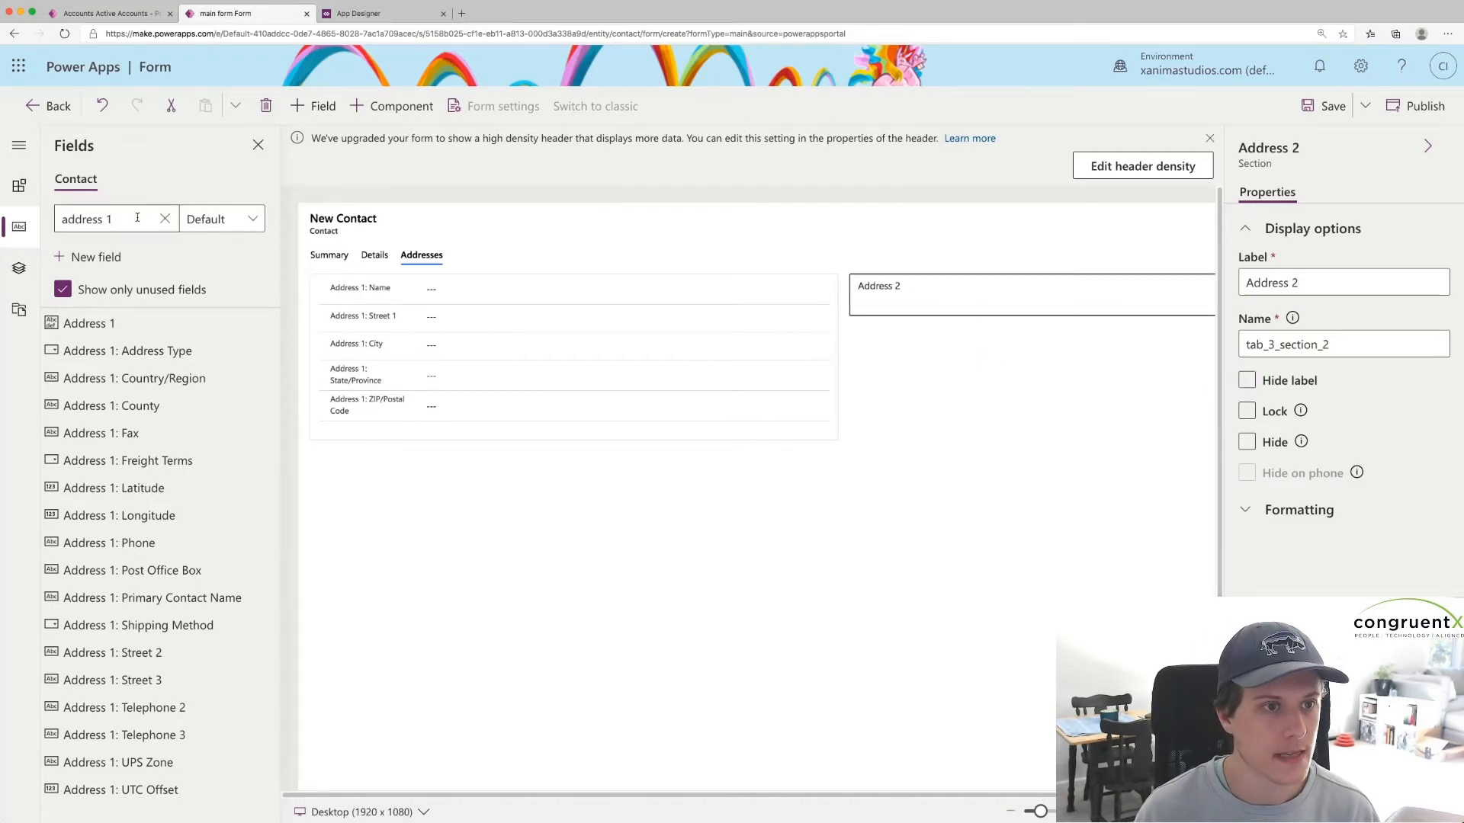
key(BackSpace)
text(2)
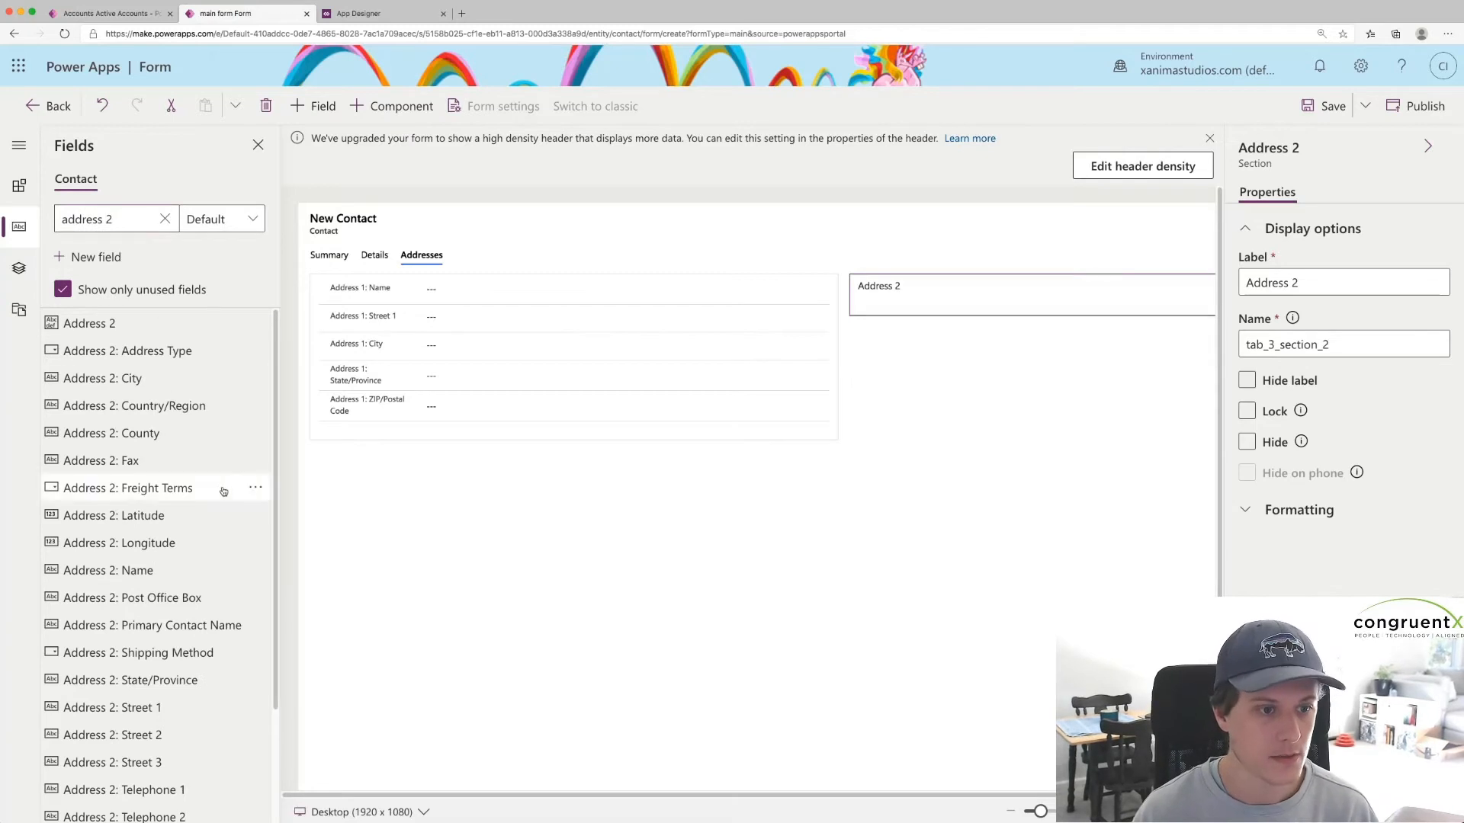
scroll(274, 404, down, 2)
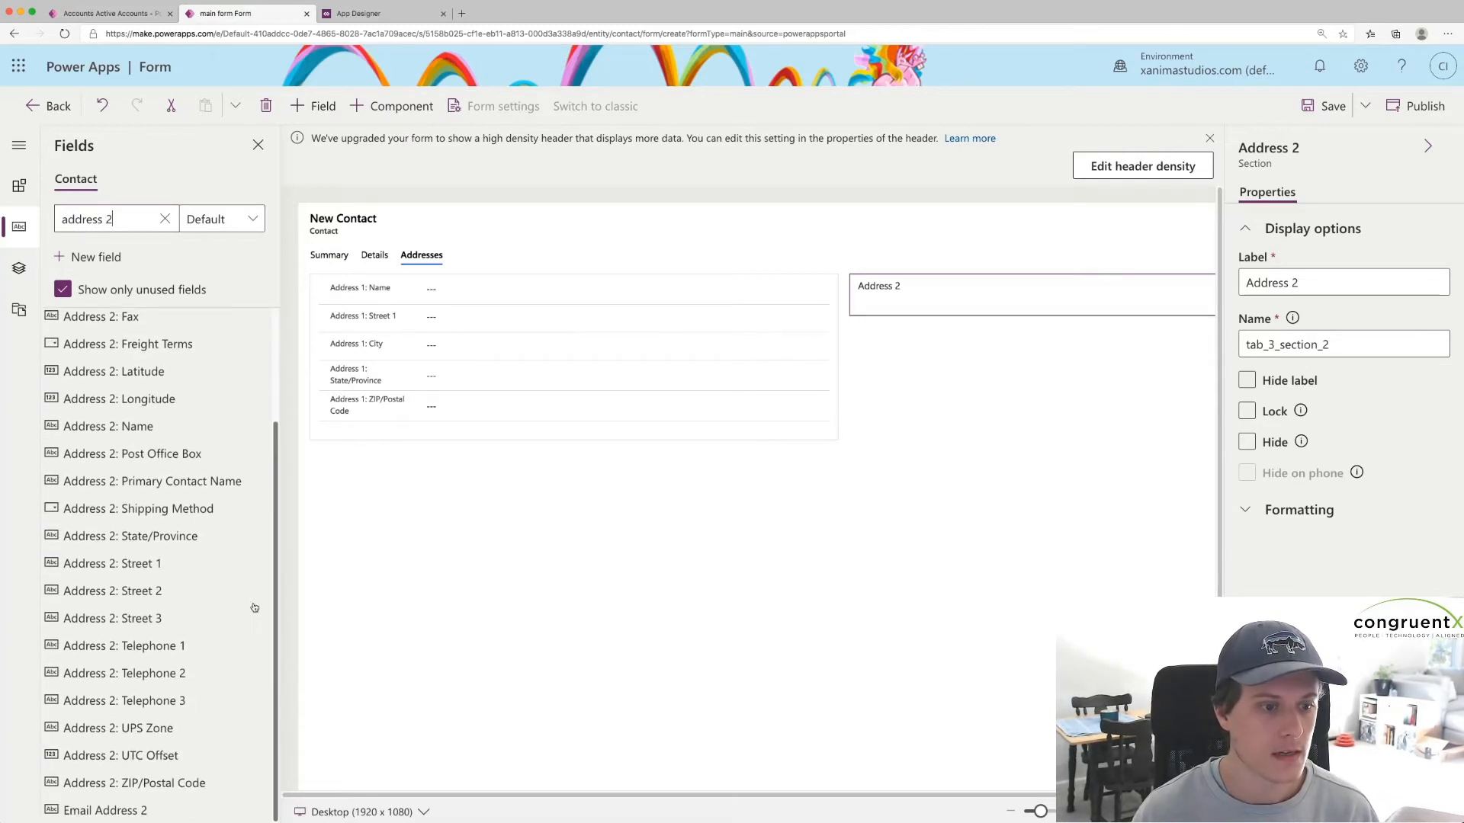
click(202, 428)
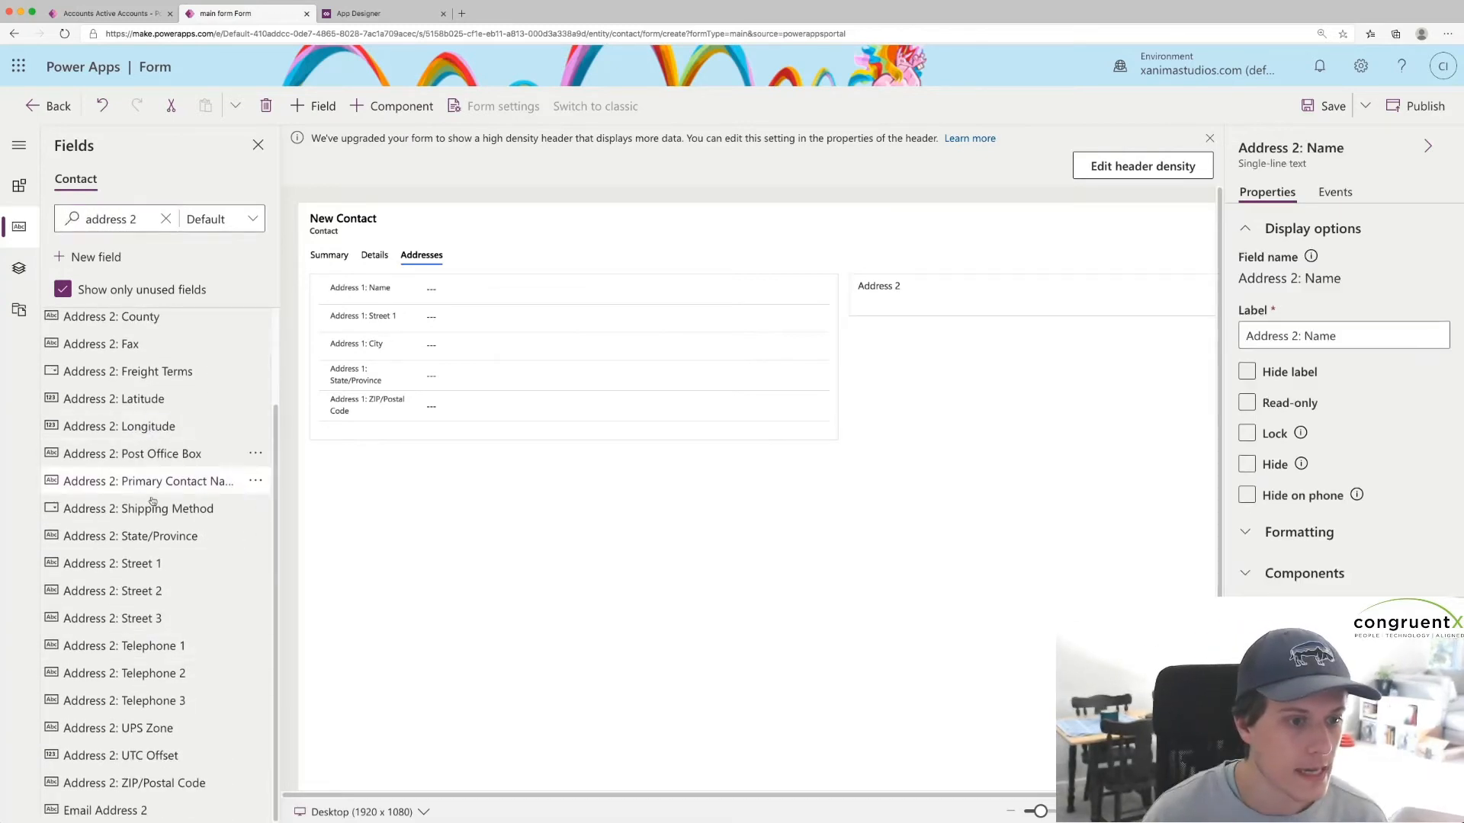
click(162, 563)
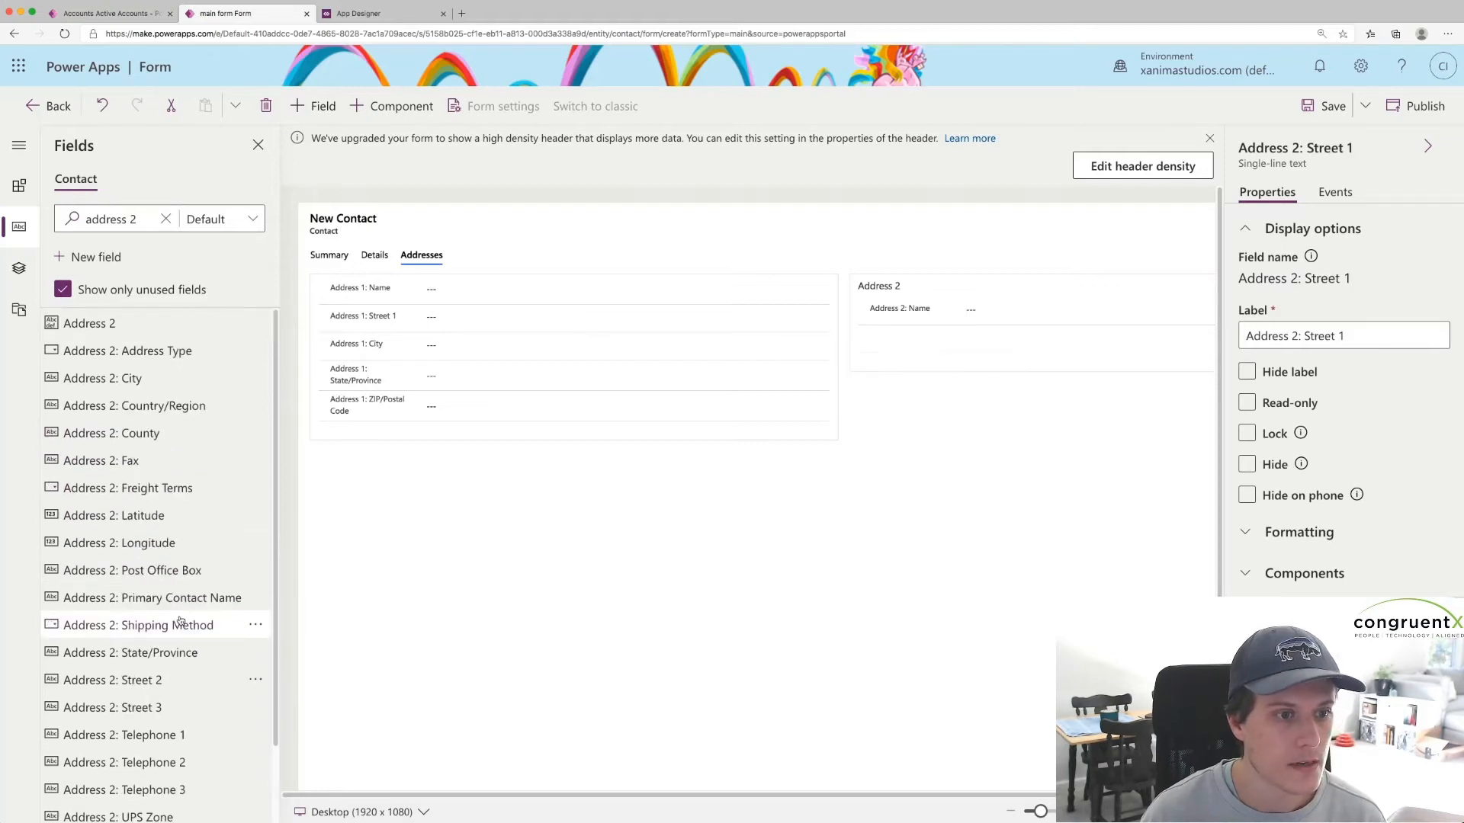
click(165, 389)
click(176, 634)
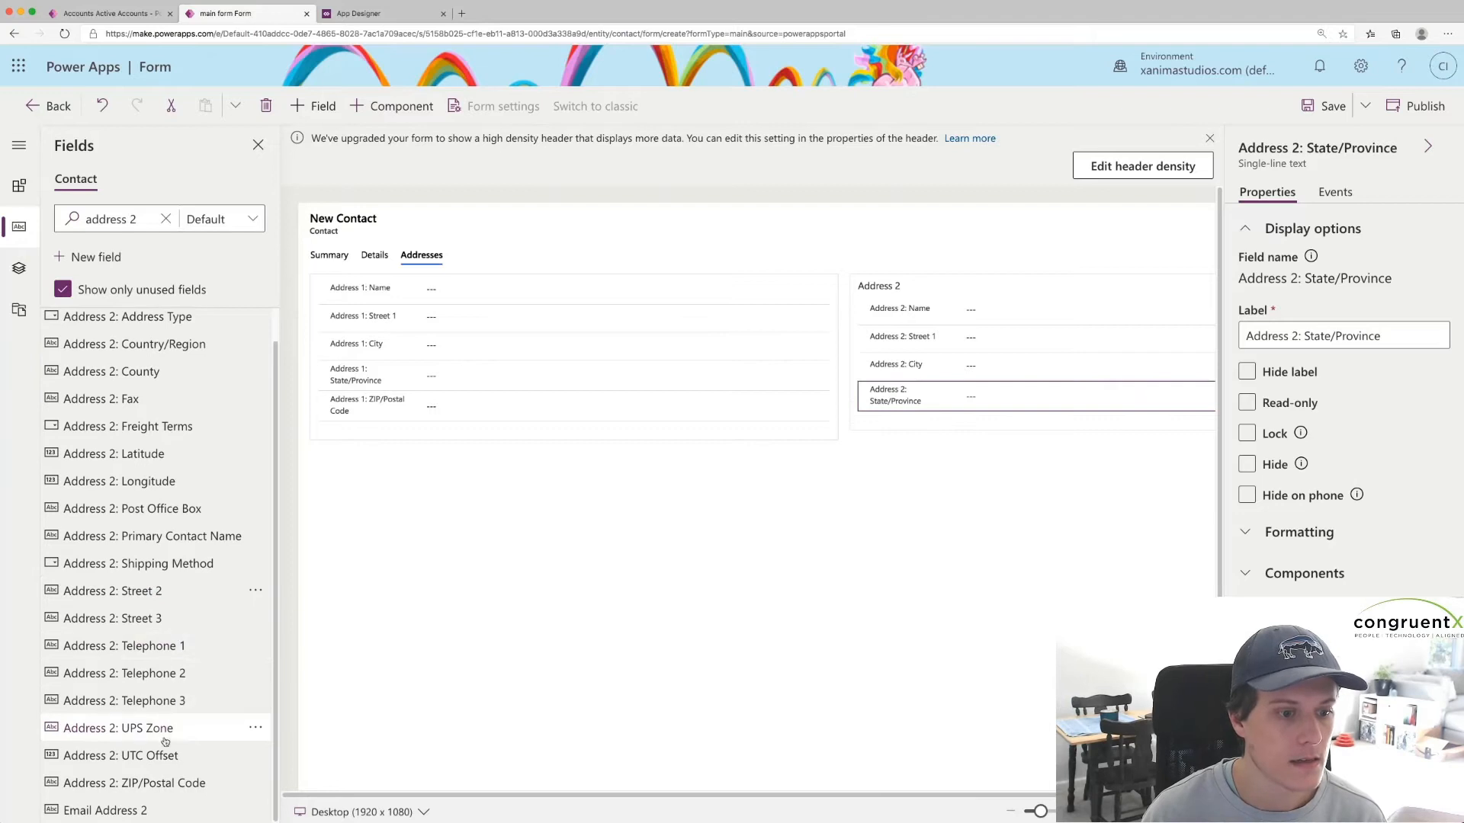
click(163, 785)
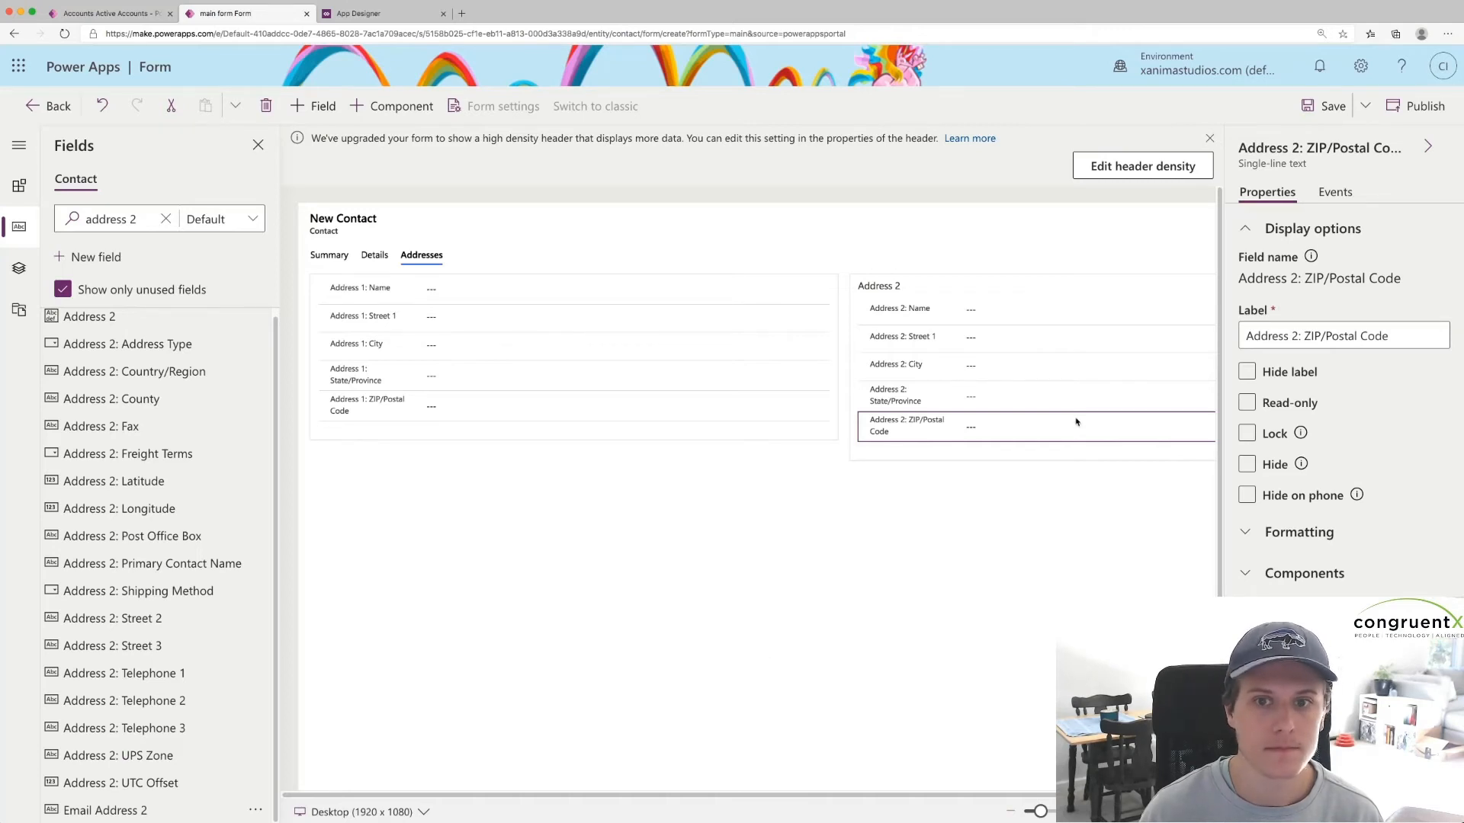
Hide the label of the Address 2 section and save the form as Simplified Contact.
click(1082, 278)
click(1246, 383)
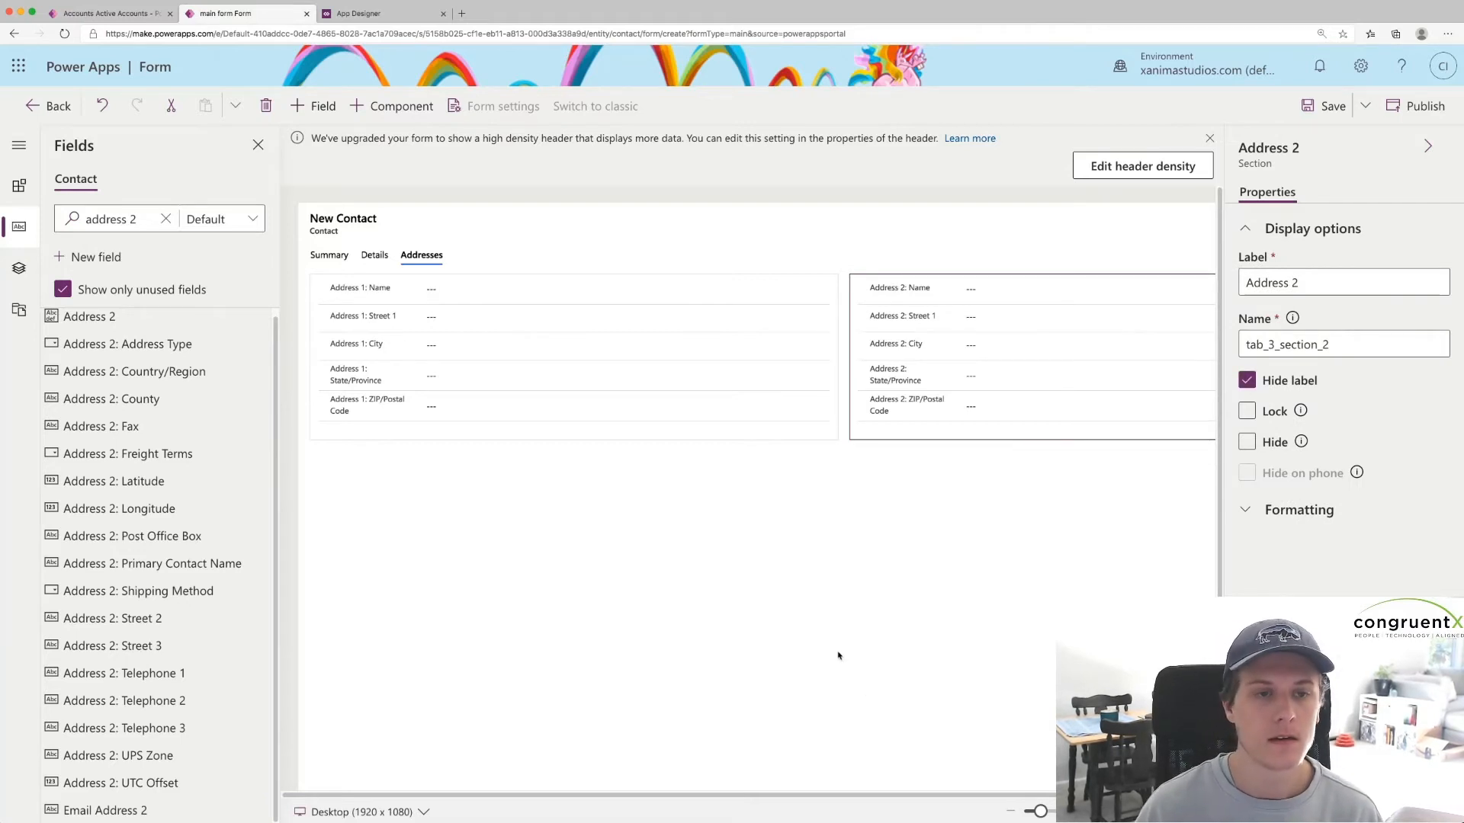
click(1331, 106)
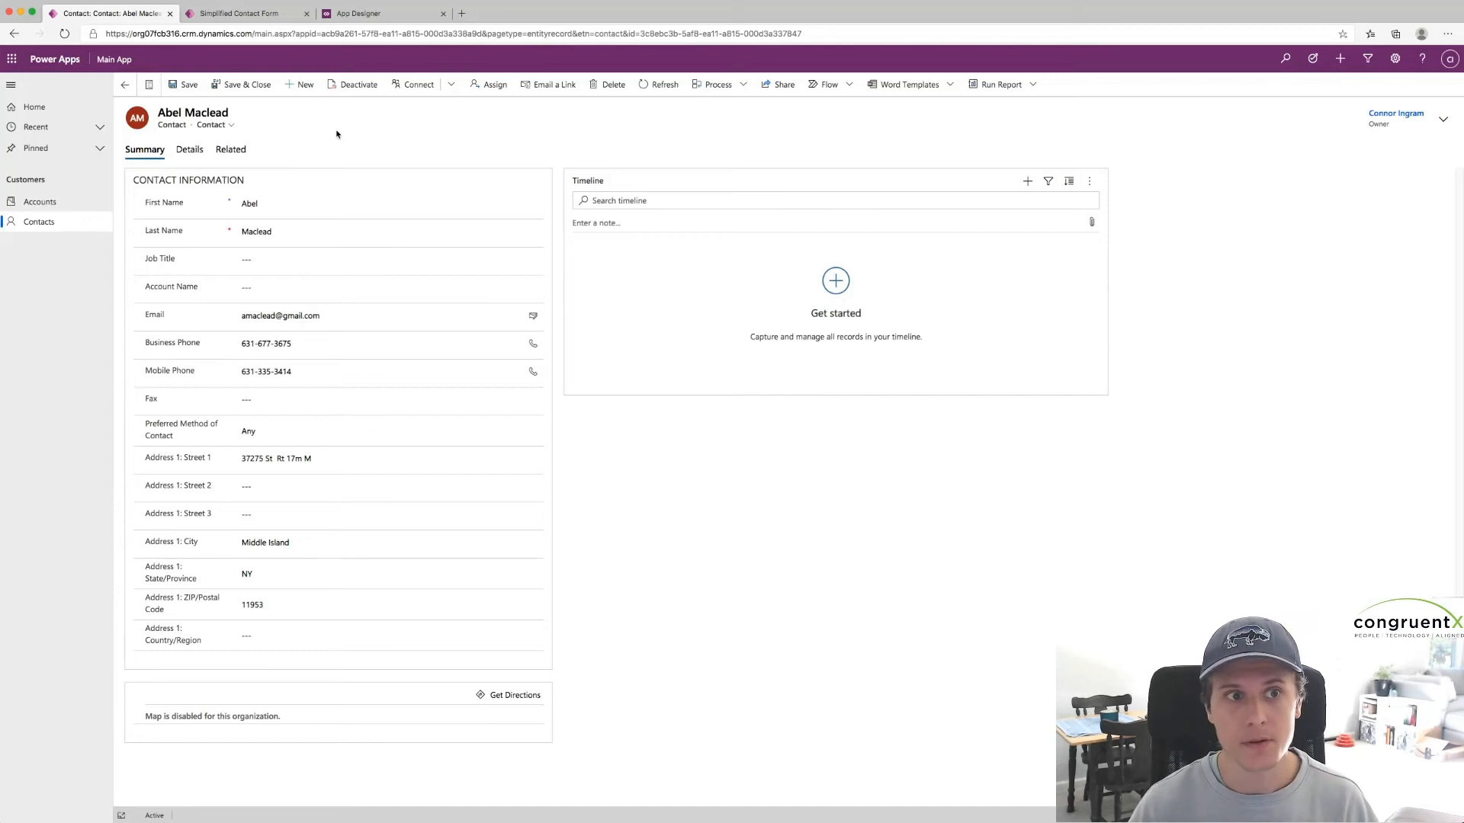
Switch to the App Designer and view which Contact forms are included in Main App.
click(373, 13)
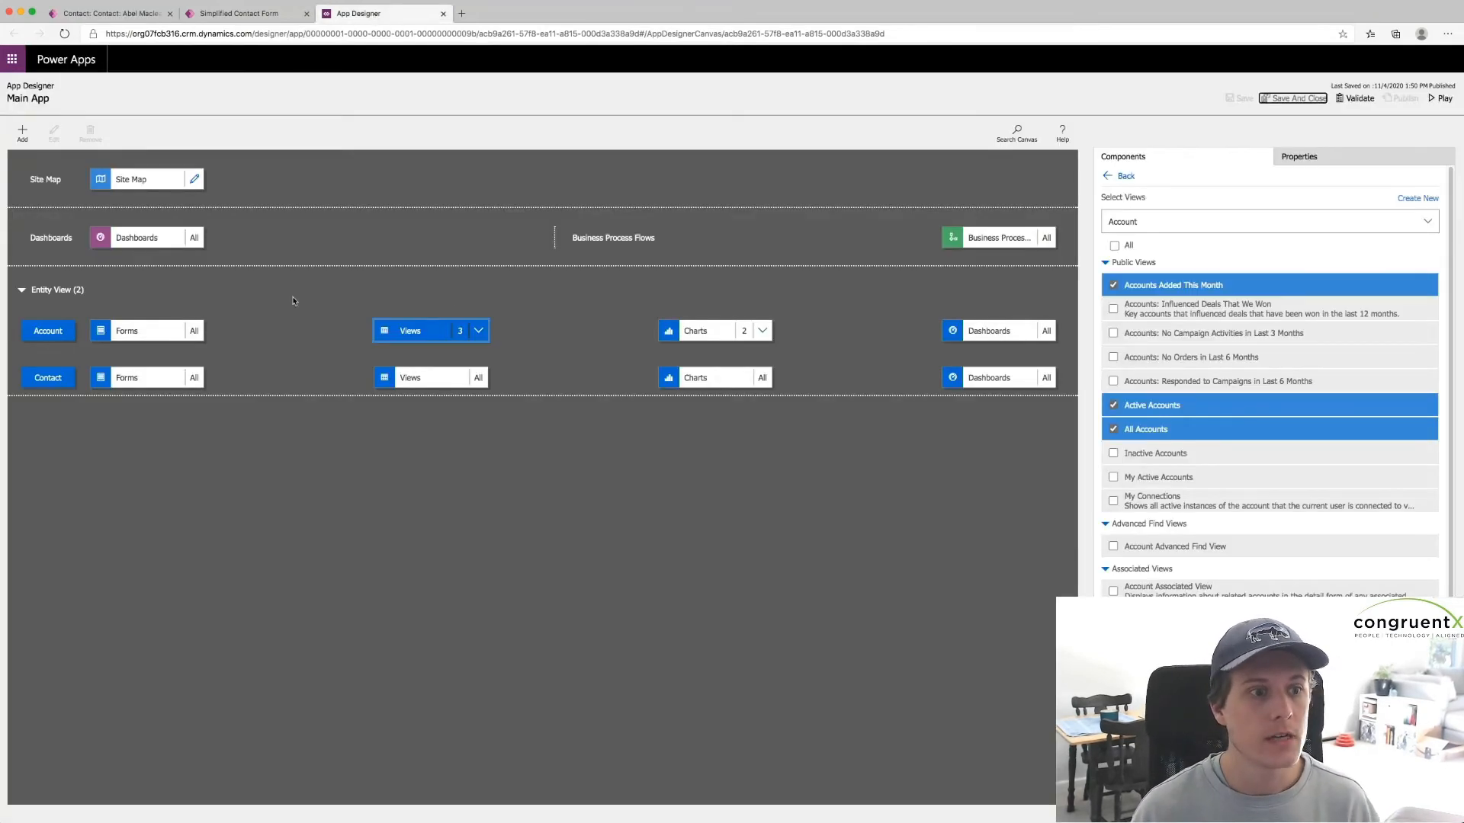
click(126, 378)
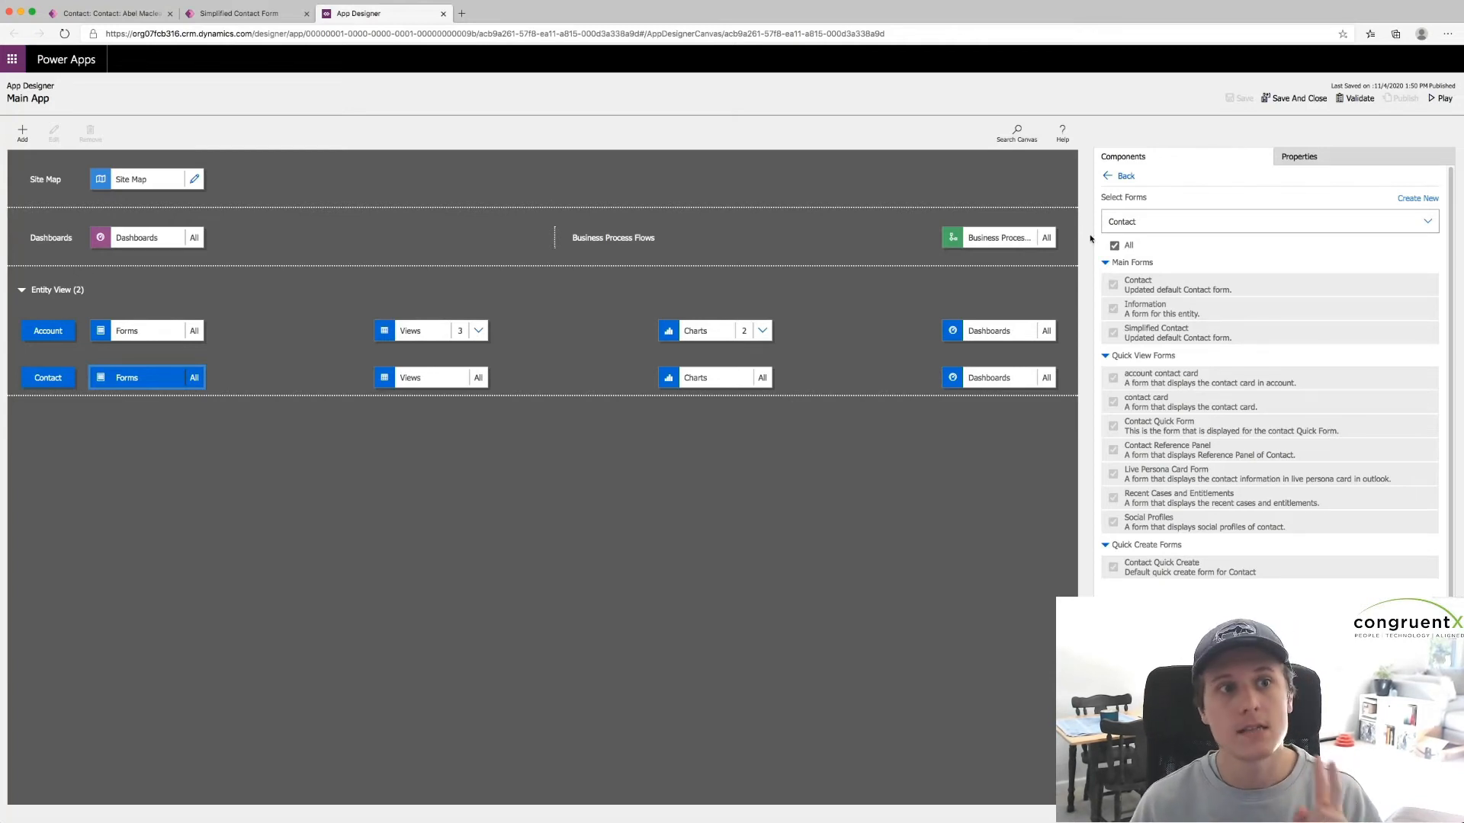
Return to the Simplified Contact form editor and review the form's security role settings without changing them.
click(244, 14)
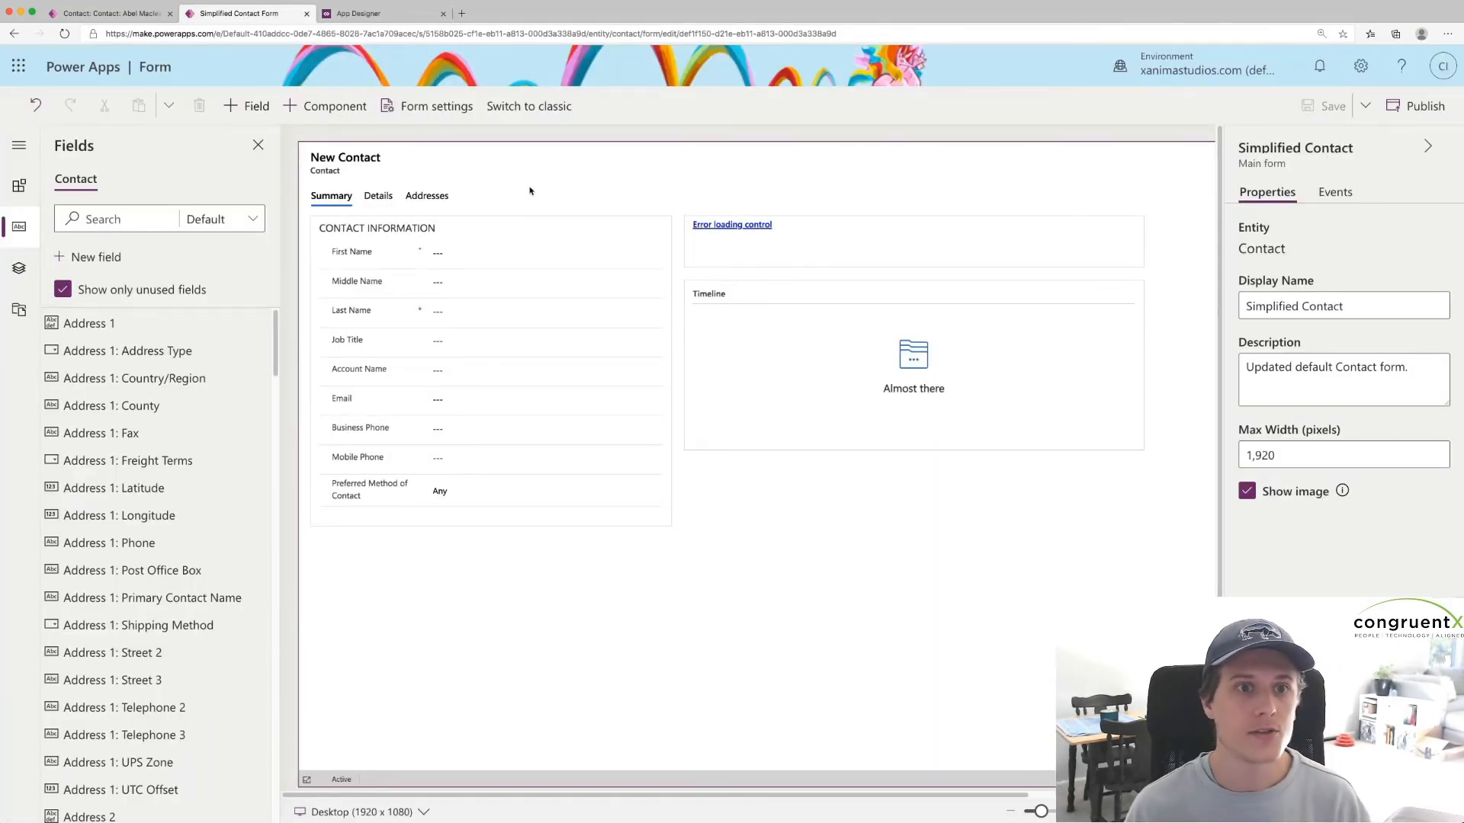
click(443, 114)
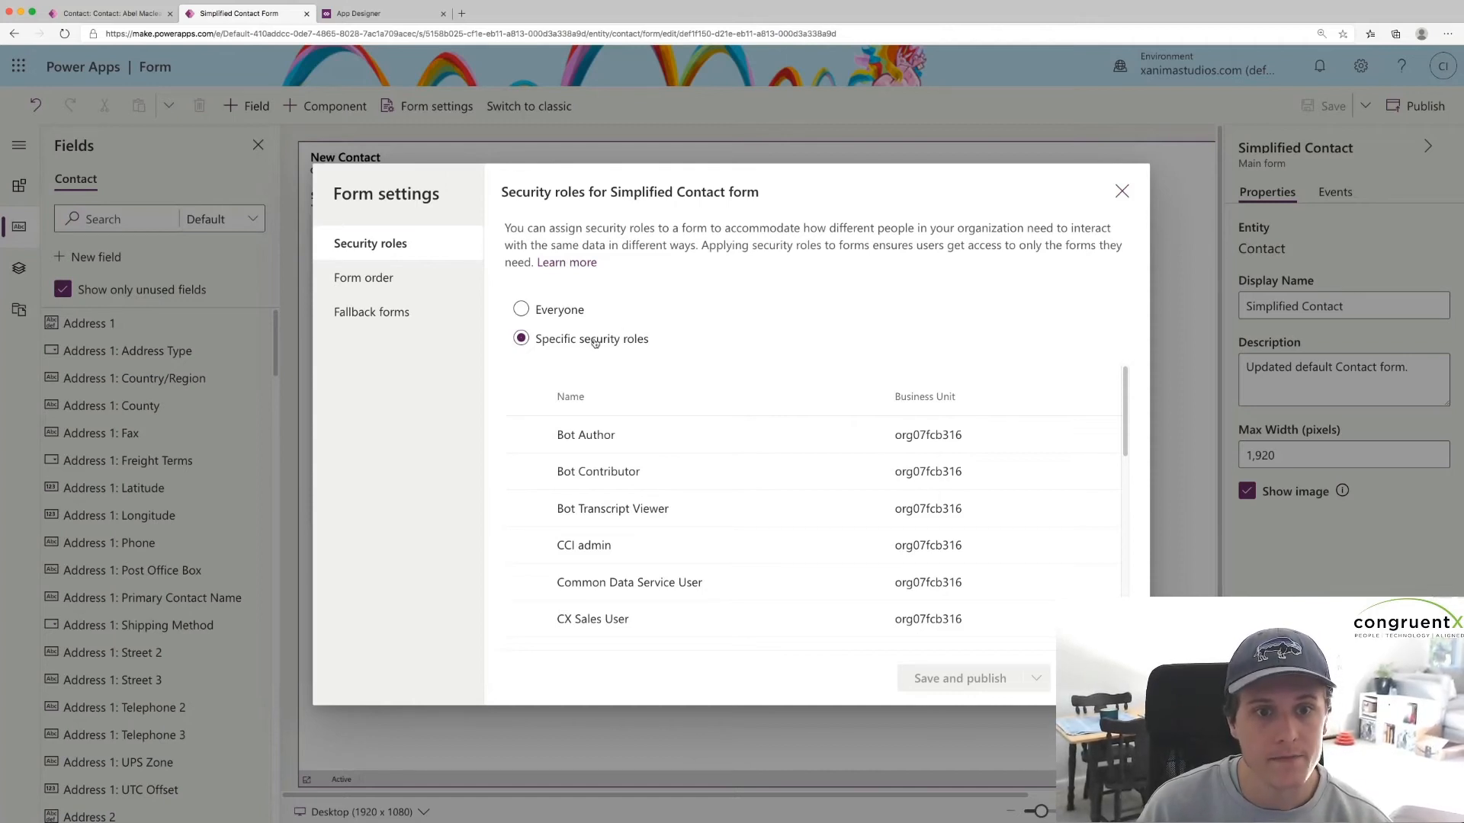
scroll(690, 450, down, 4)
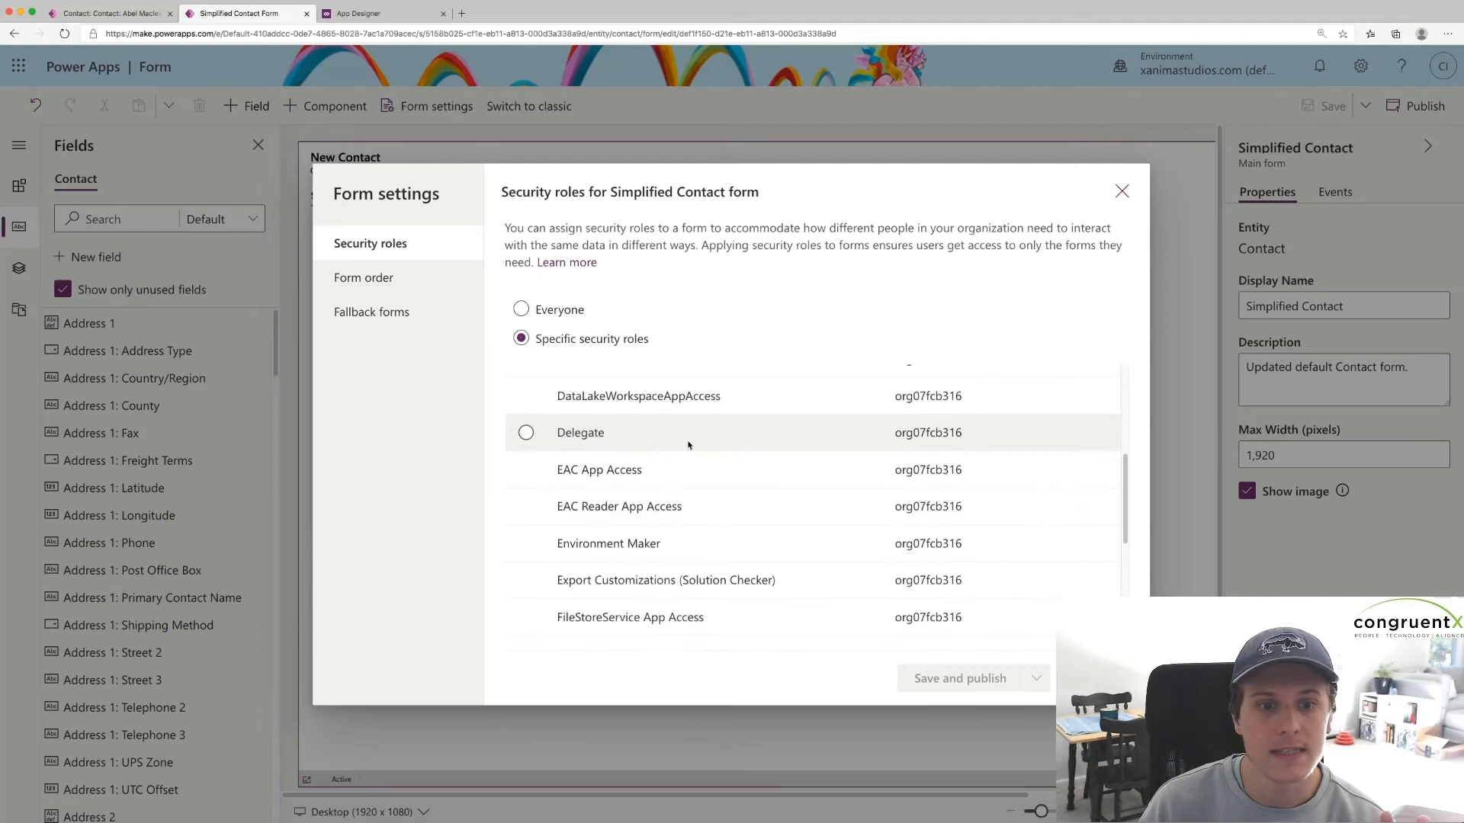
scroll(704, 468, up, 5)
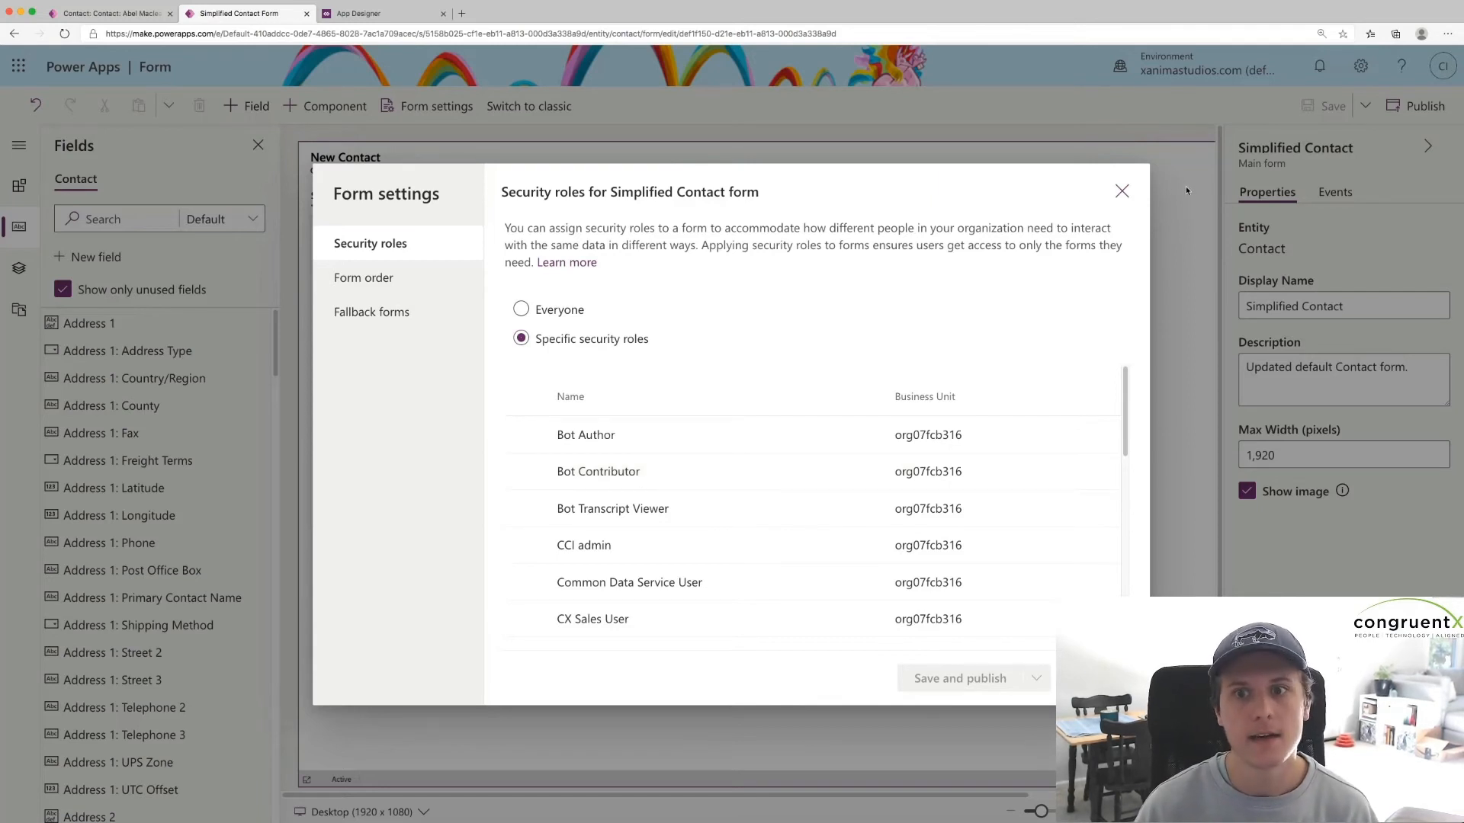
click(1122, 190)
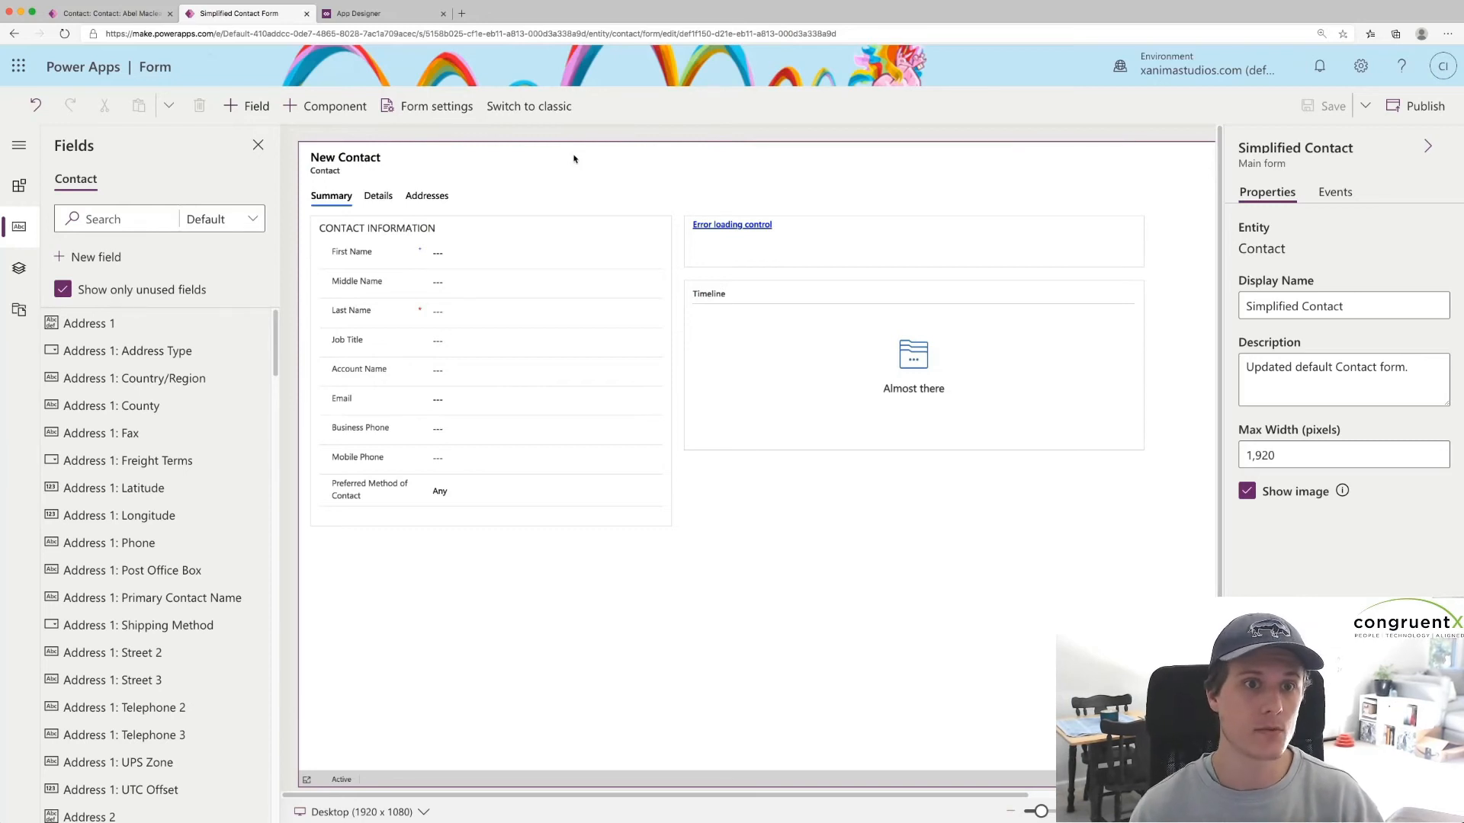
Make the Simplified Contact form available to everyone in its security roles settings, then save and publish.
click(427, 106)
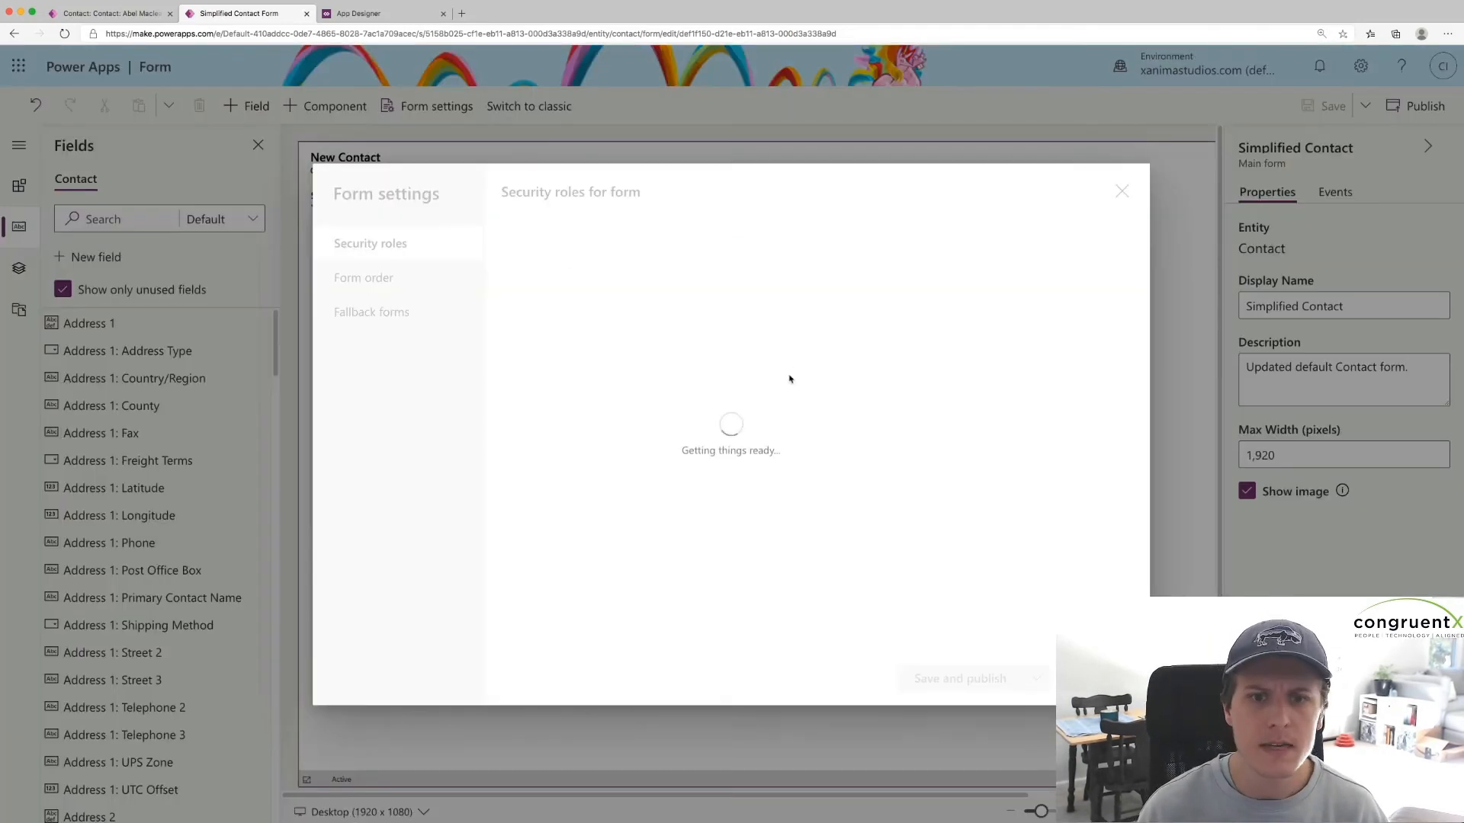
click(525, 309)
click(967, 681)
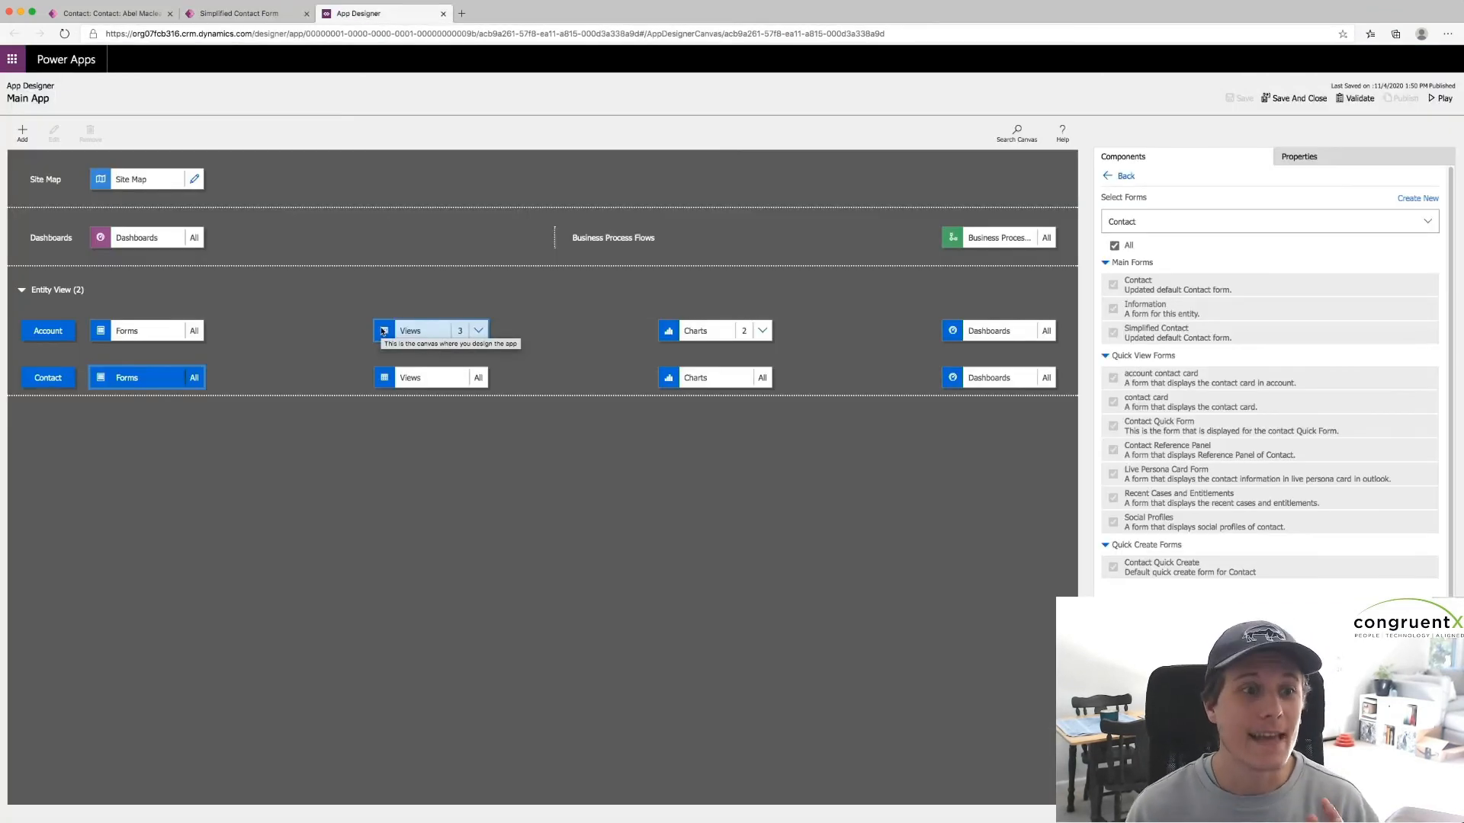
Switch to the open contact record in Main App, display it in the Simplified Contact form, and review its Details, Addresses and Related tabs.
click(114, 13)
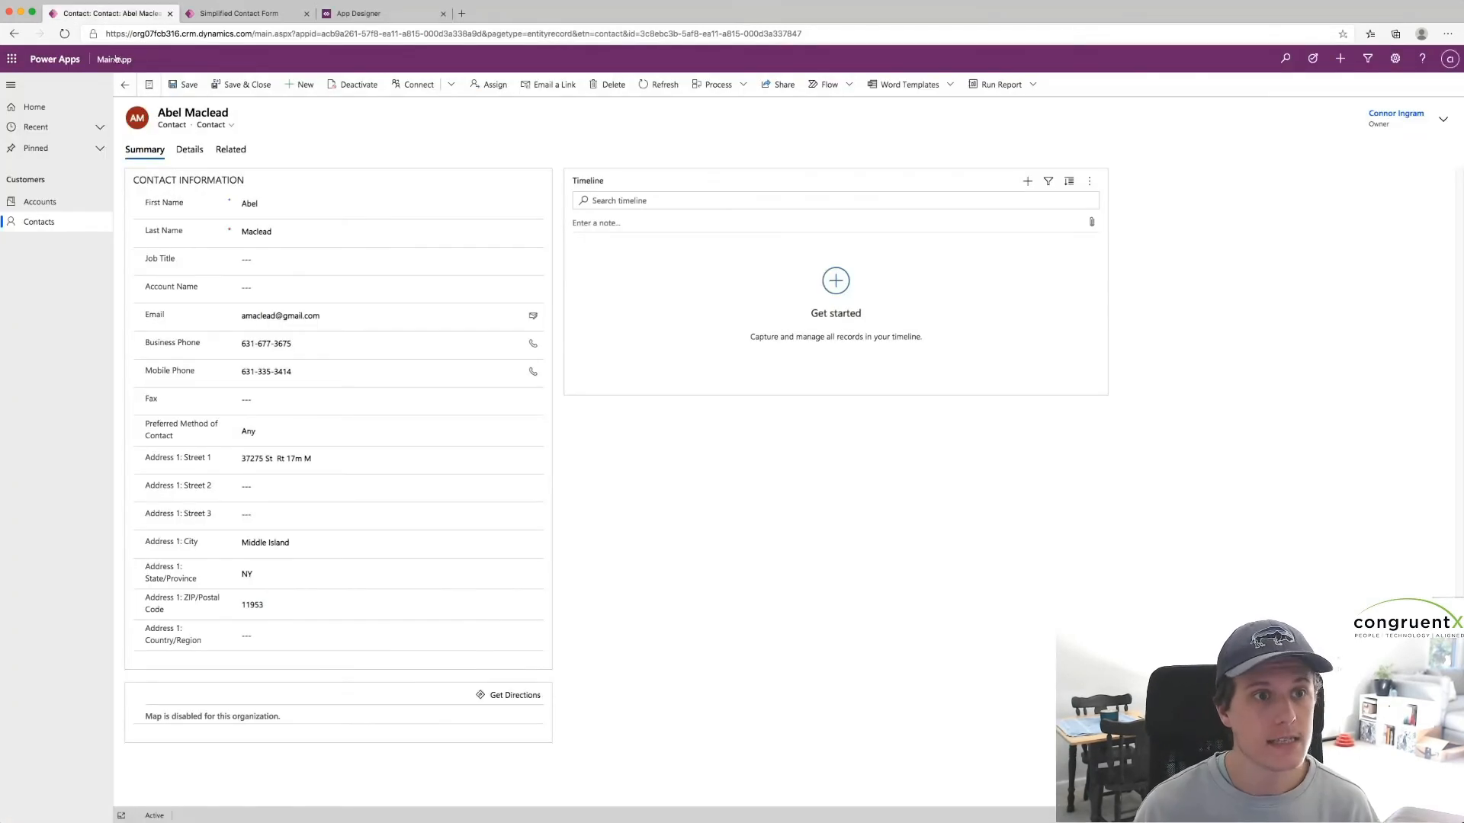
click(230, 127)
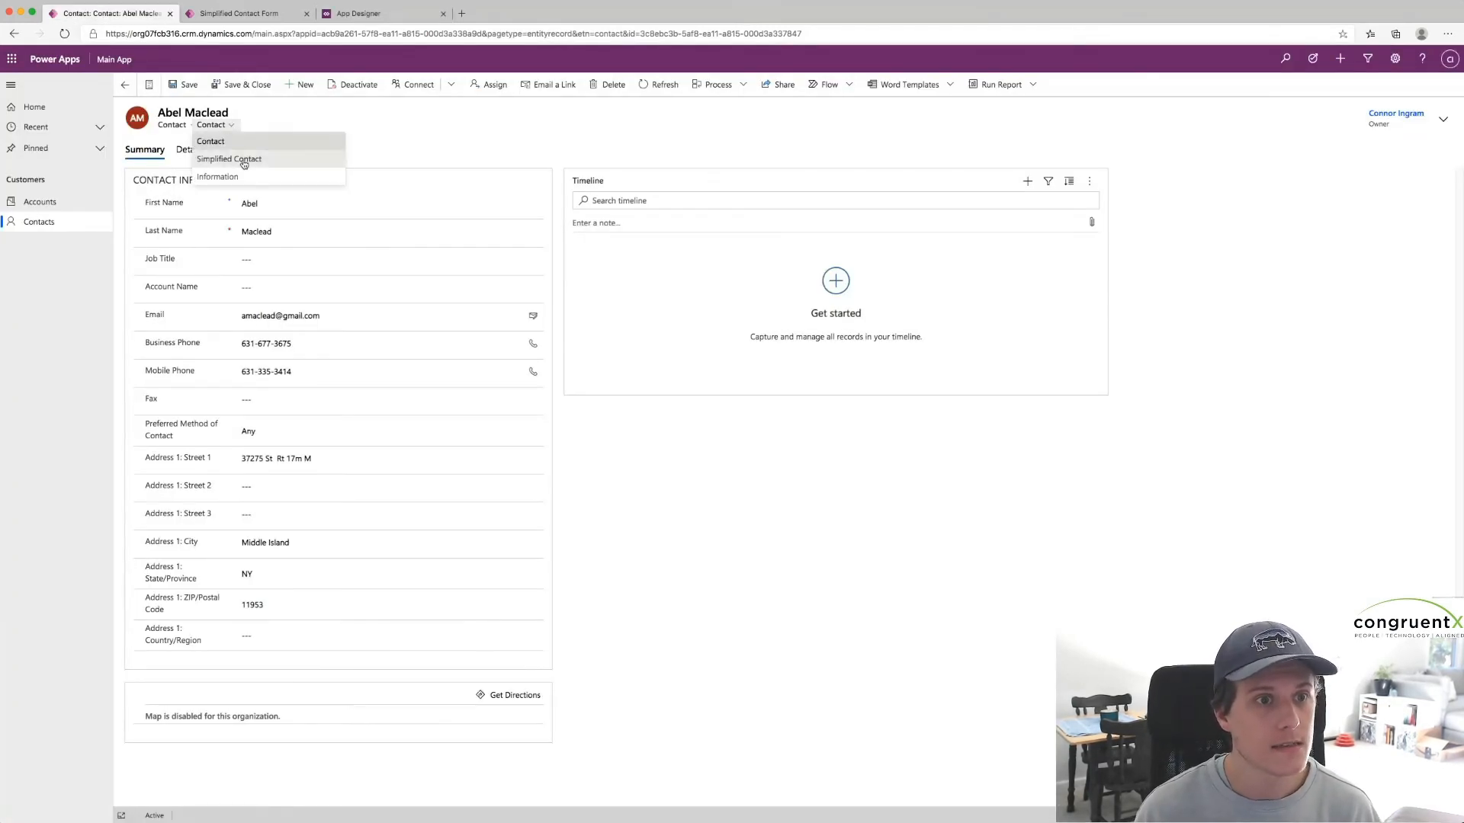
click(242, 158)
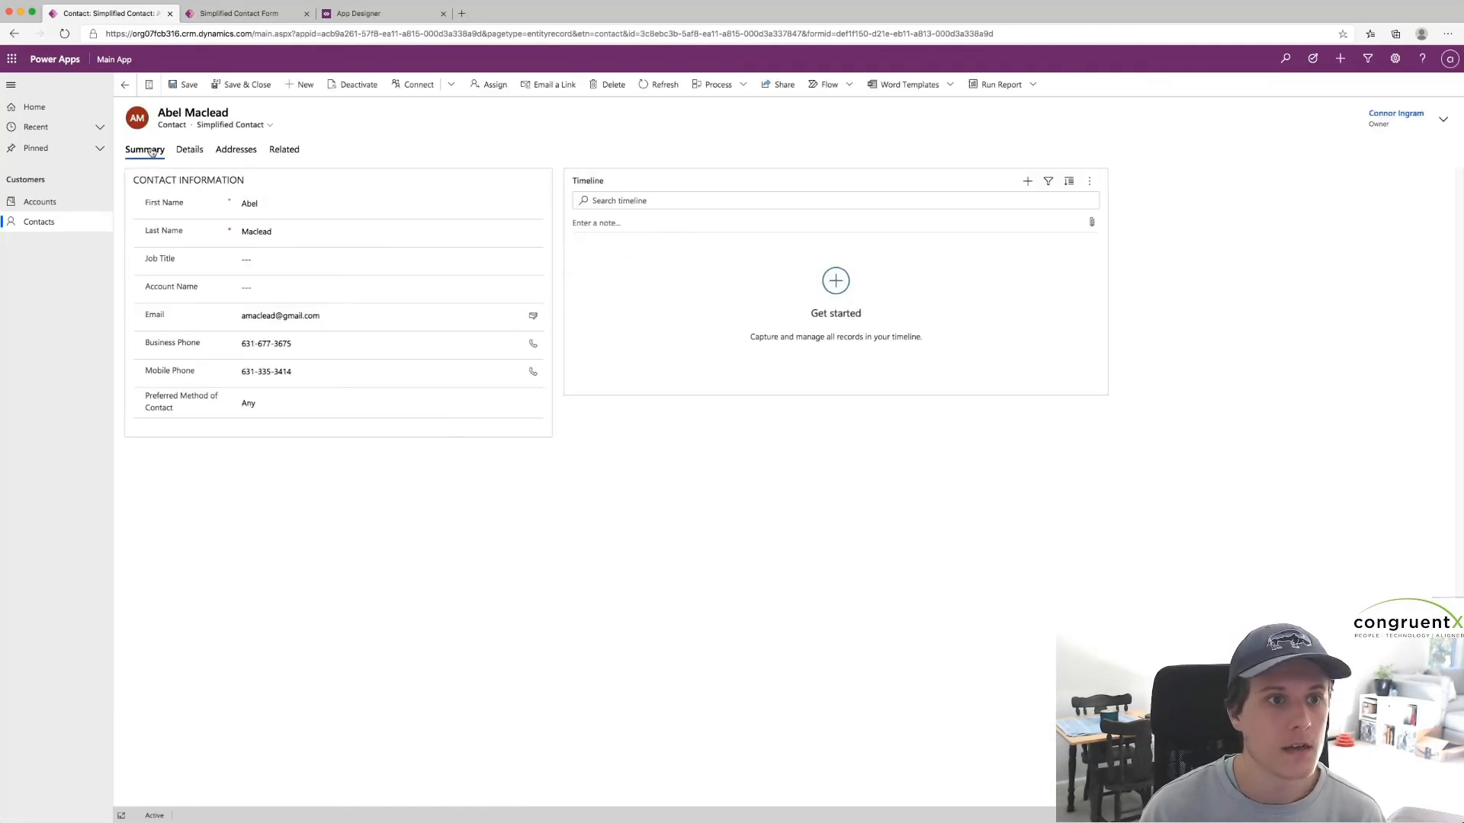
click(190, 149)
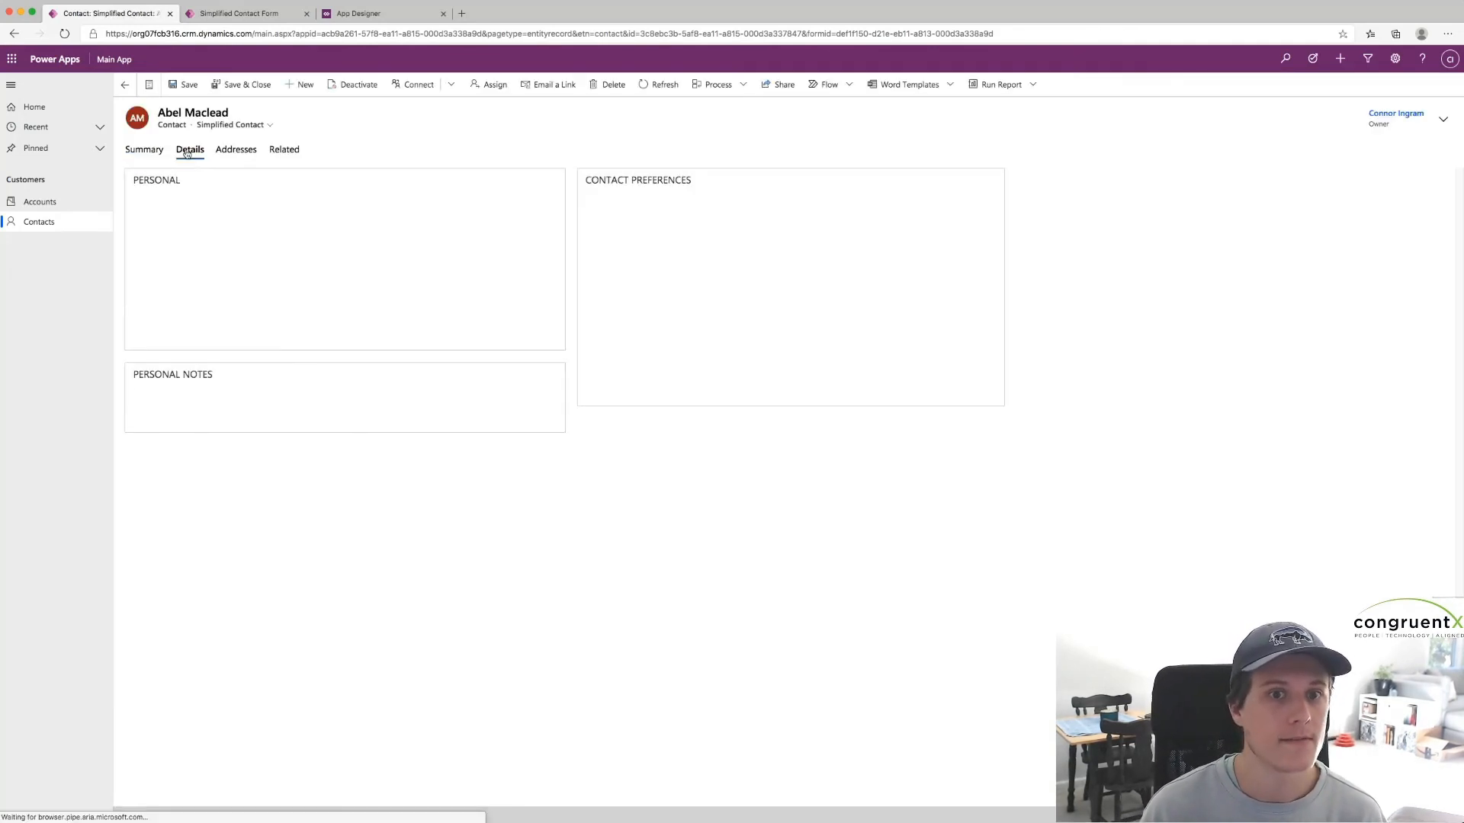
click(232, 148)
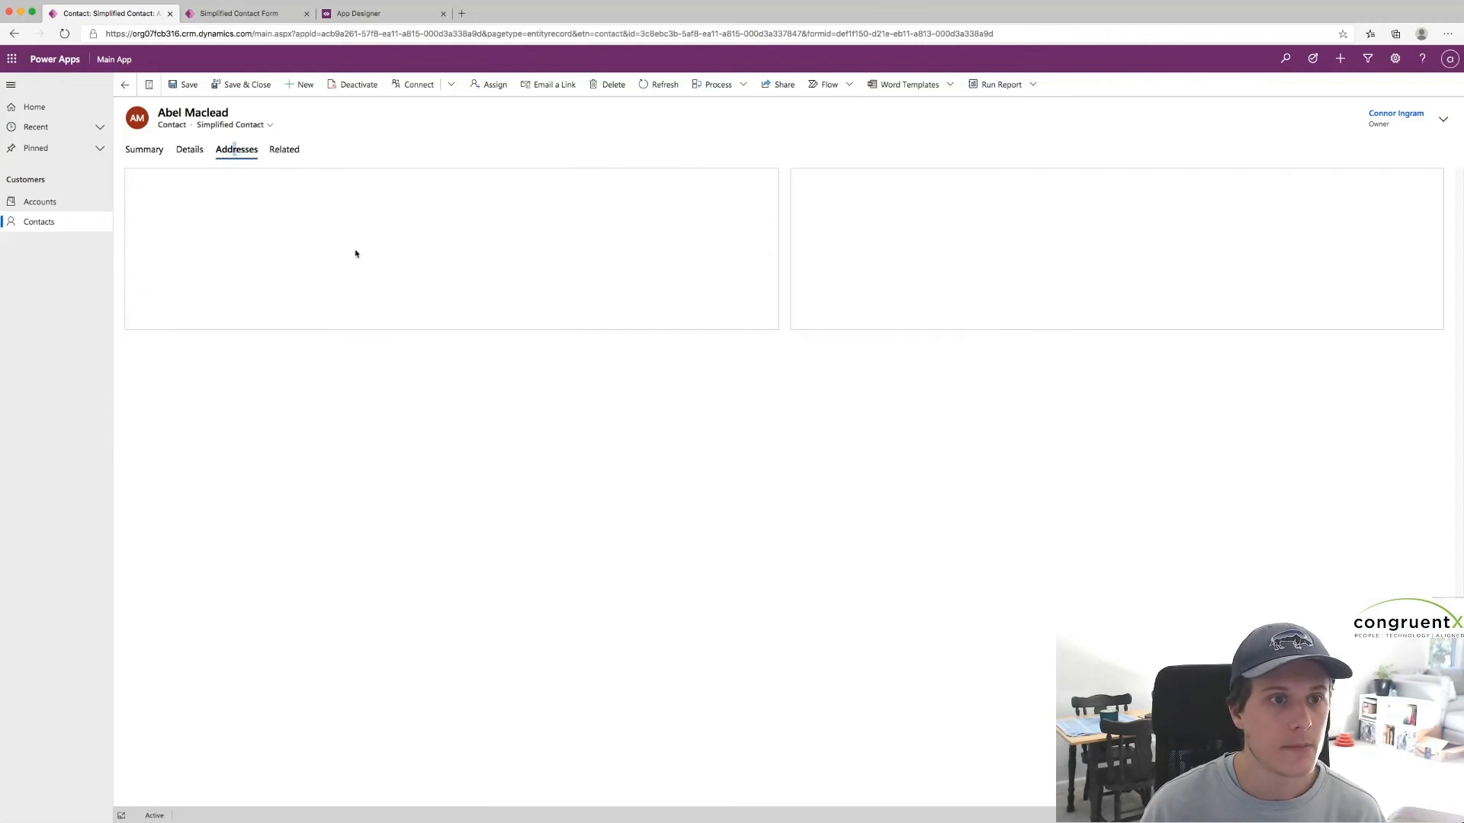
click(285, 151)
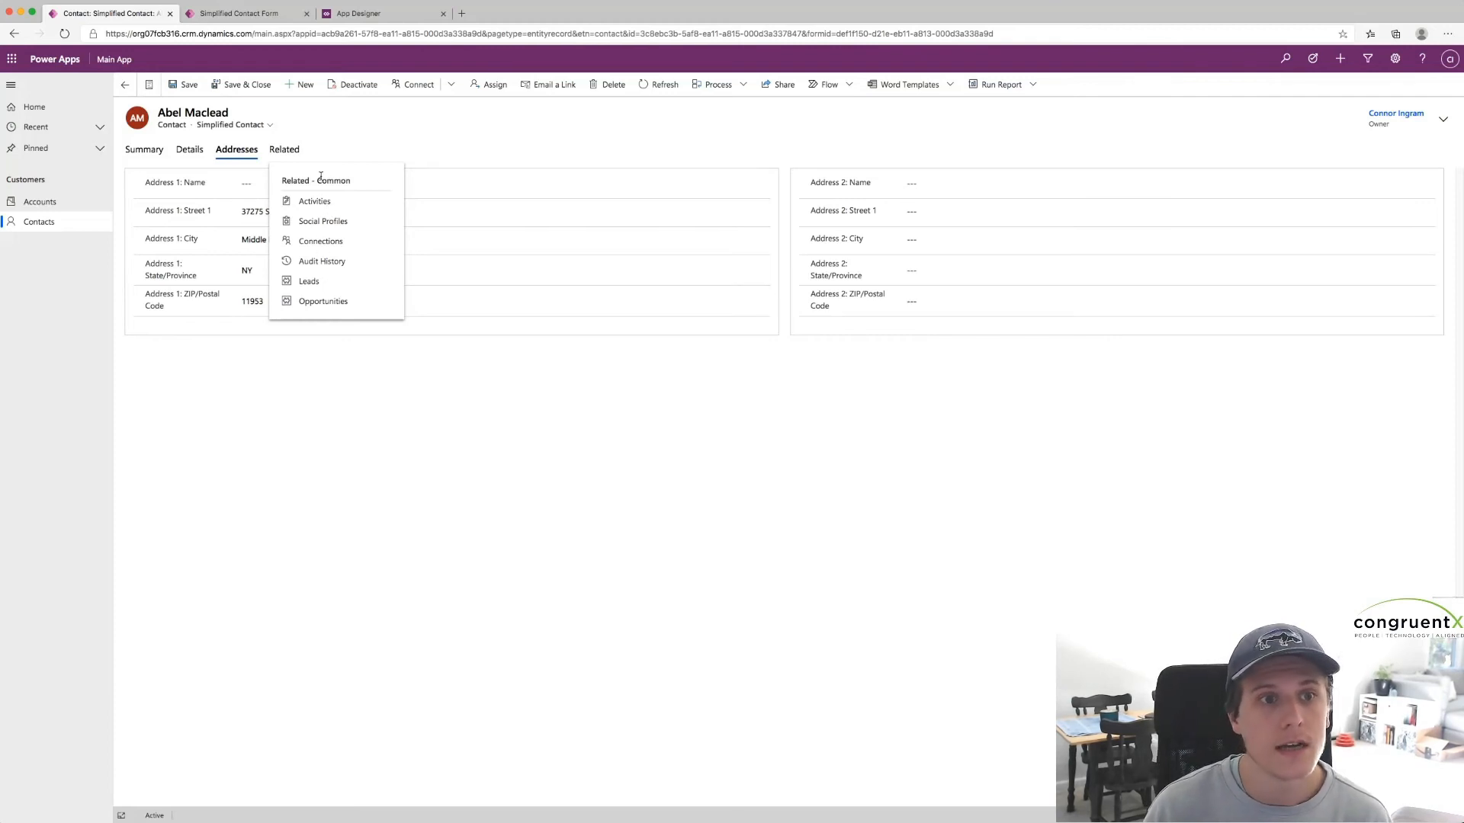
click(376, 122)
Switch the contact record back to the Contact form and check the order of the available forms.
click(234, 126)
click(237, 141)
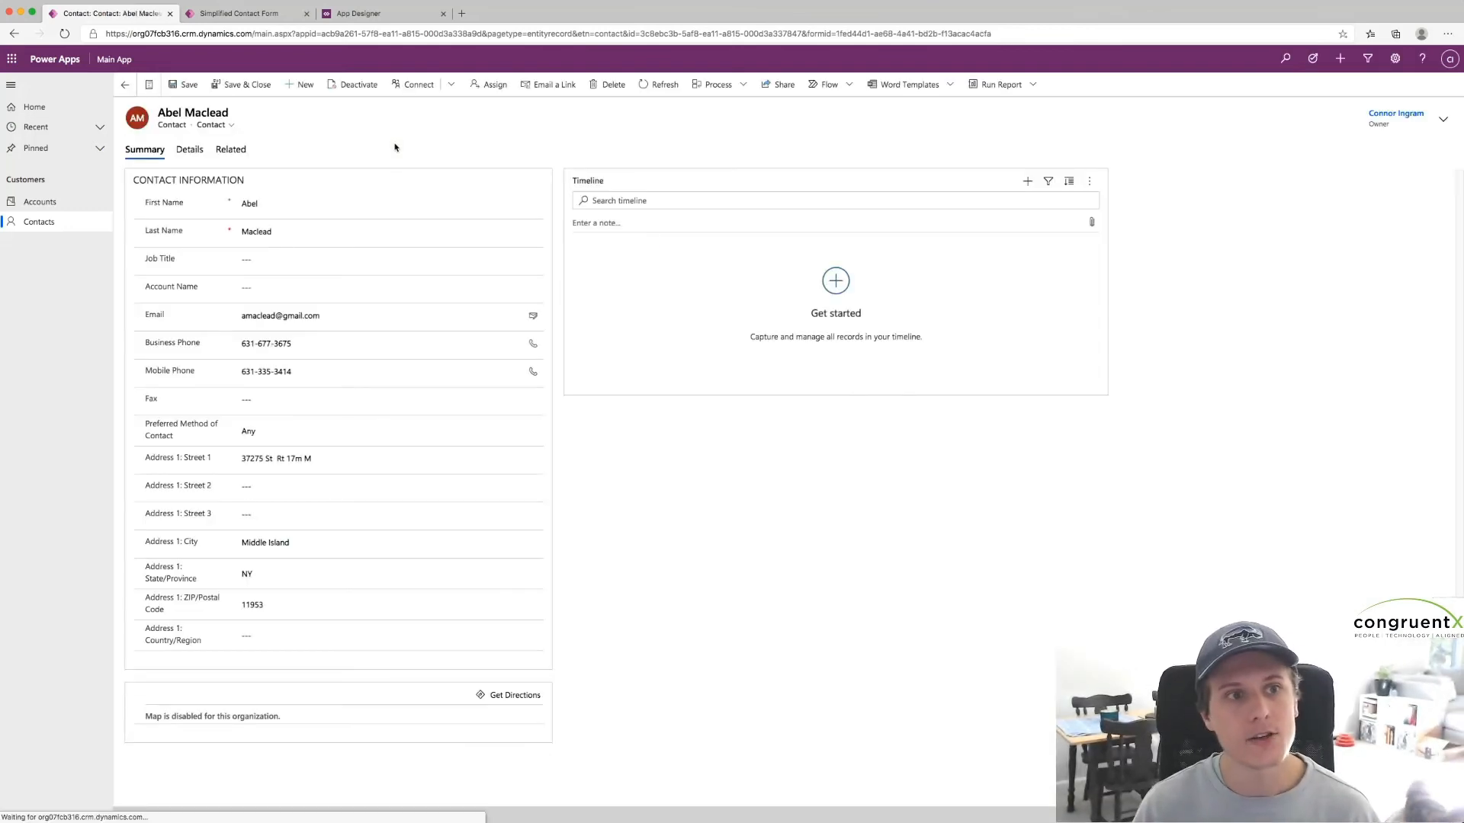
click(228, 126)
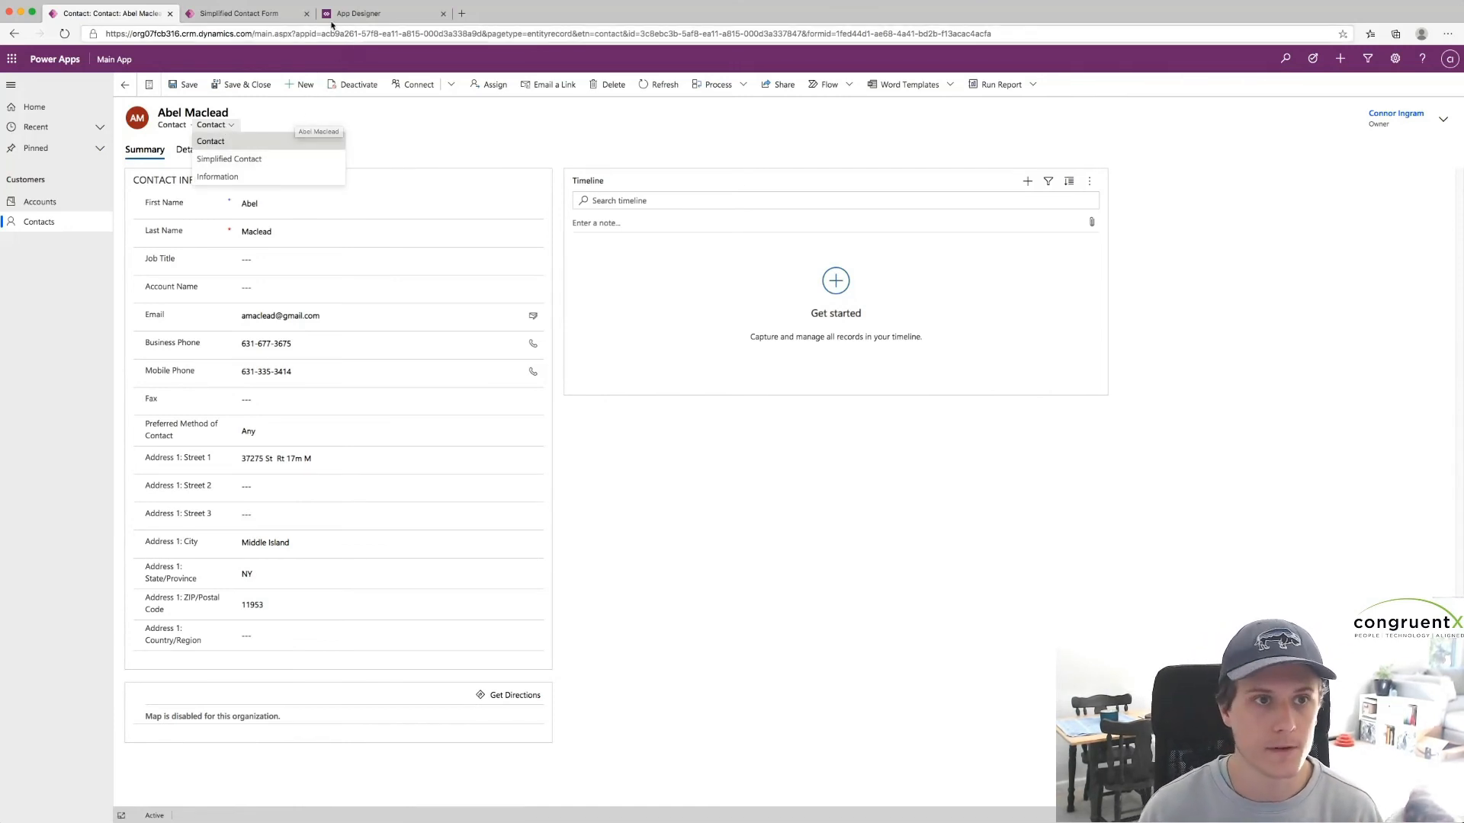
In the form editor, move Simplified Contact to first place in the Main Form order for the Contact entity, then save and publish.
click(269, 14)
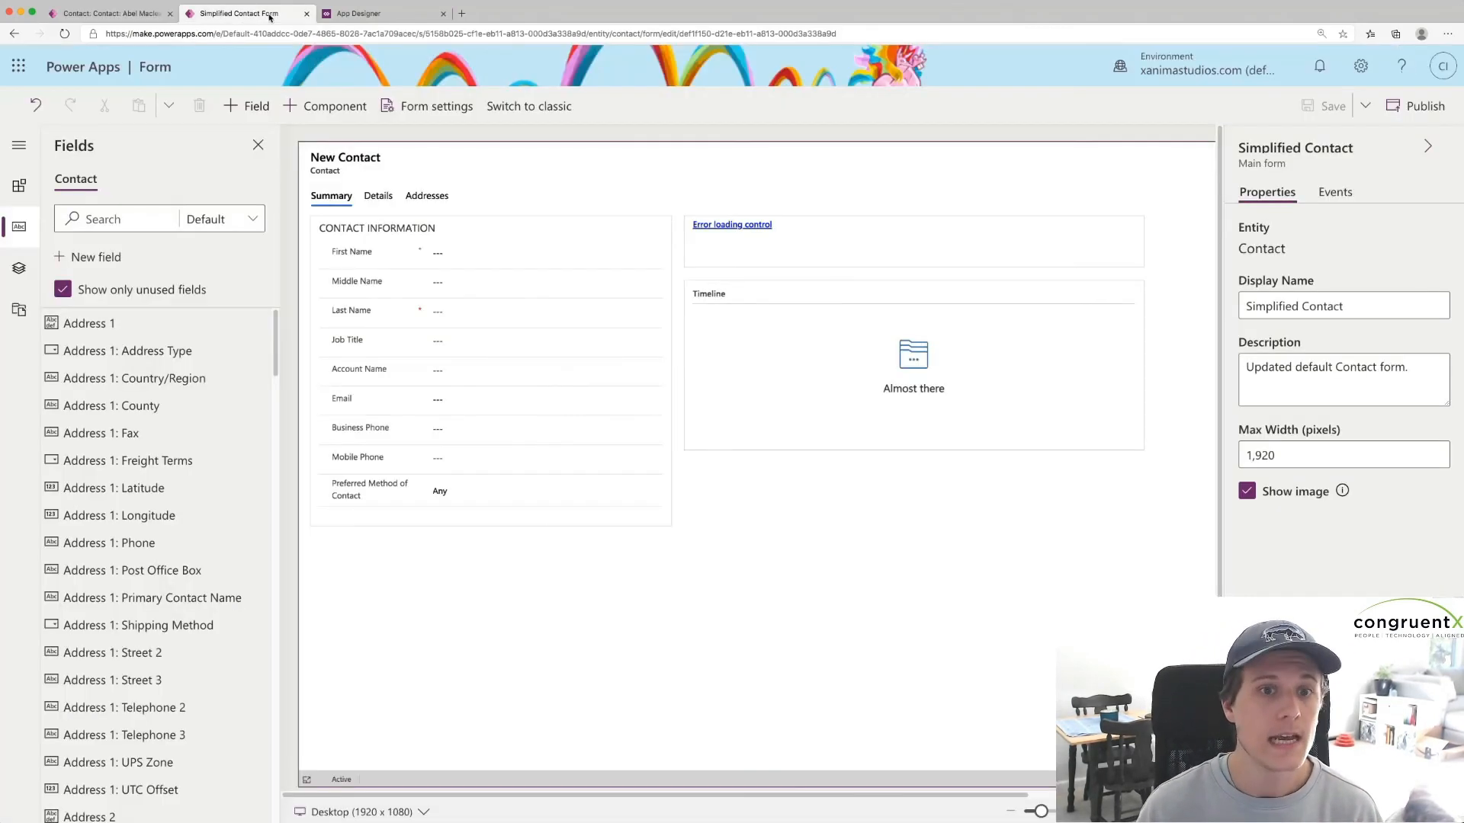
click(414, 111)
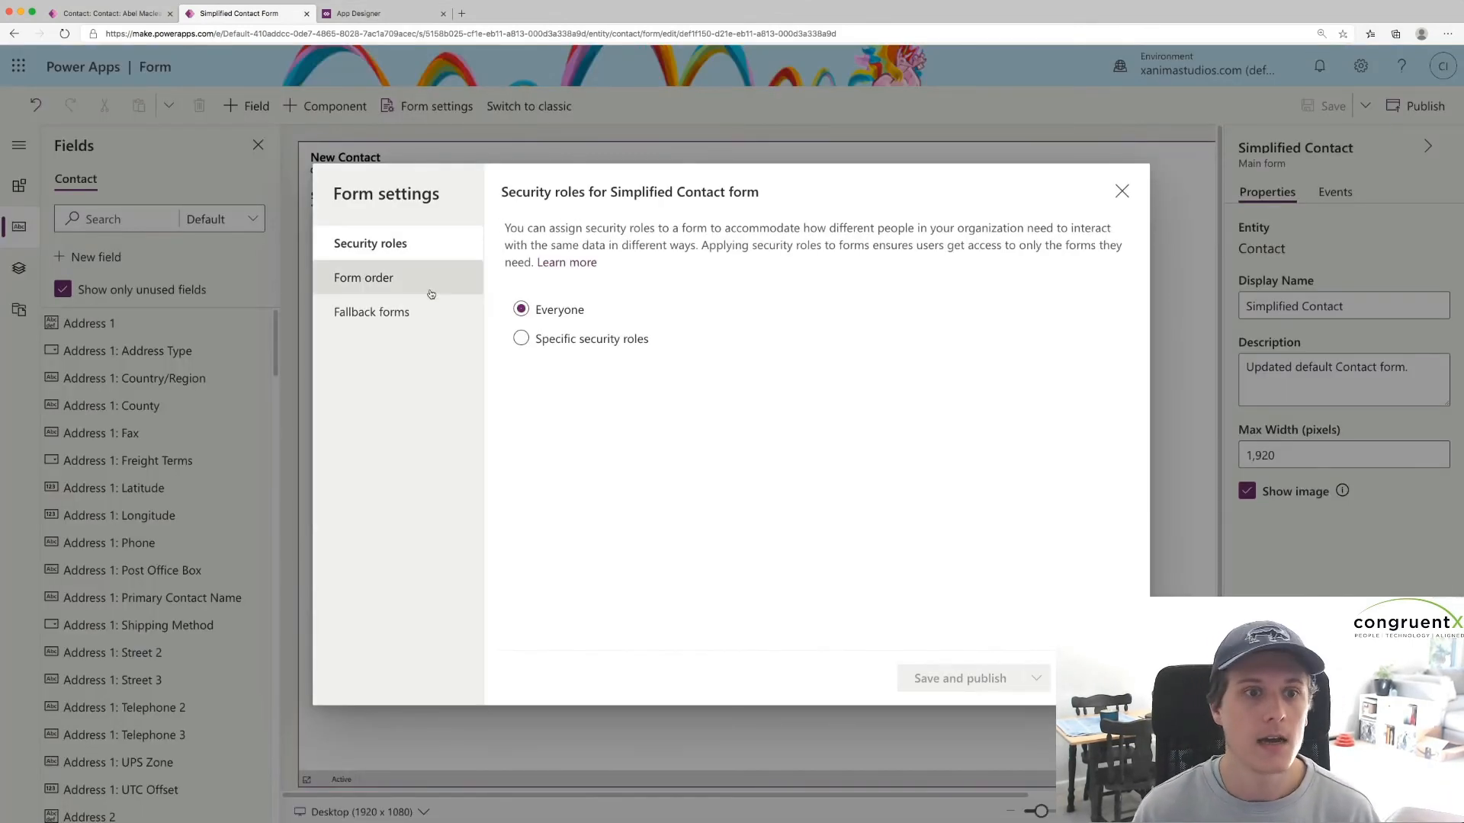
click(423, 293)
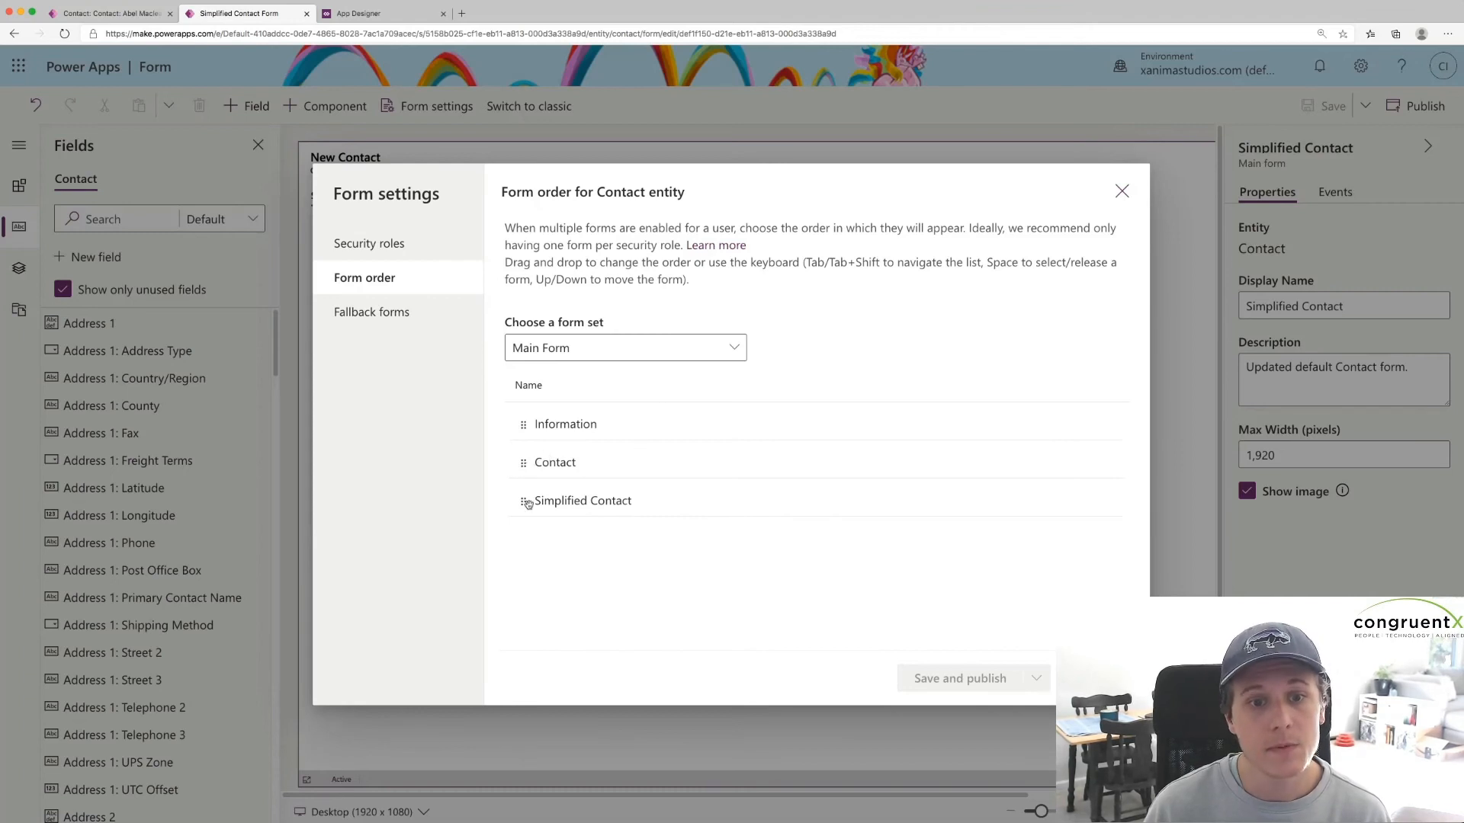
drag(526, 499, 526, 424)
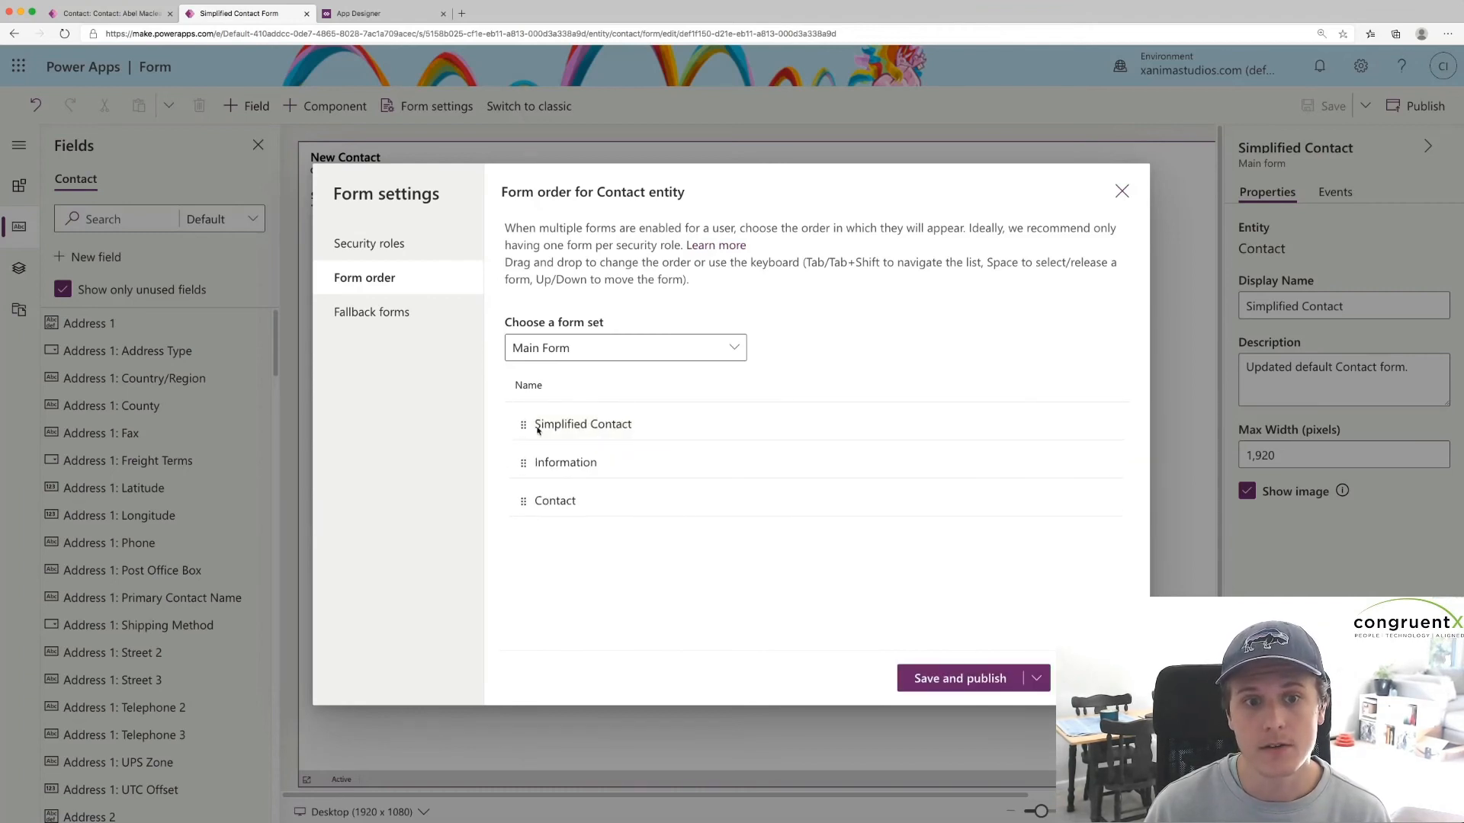
click(960, 678)
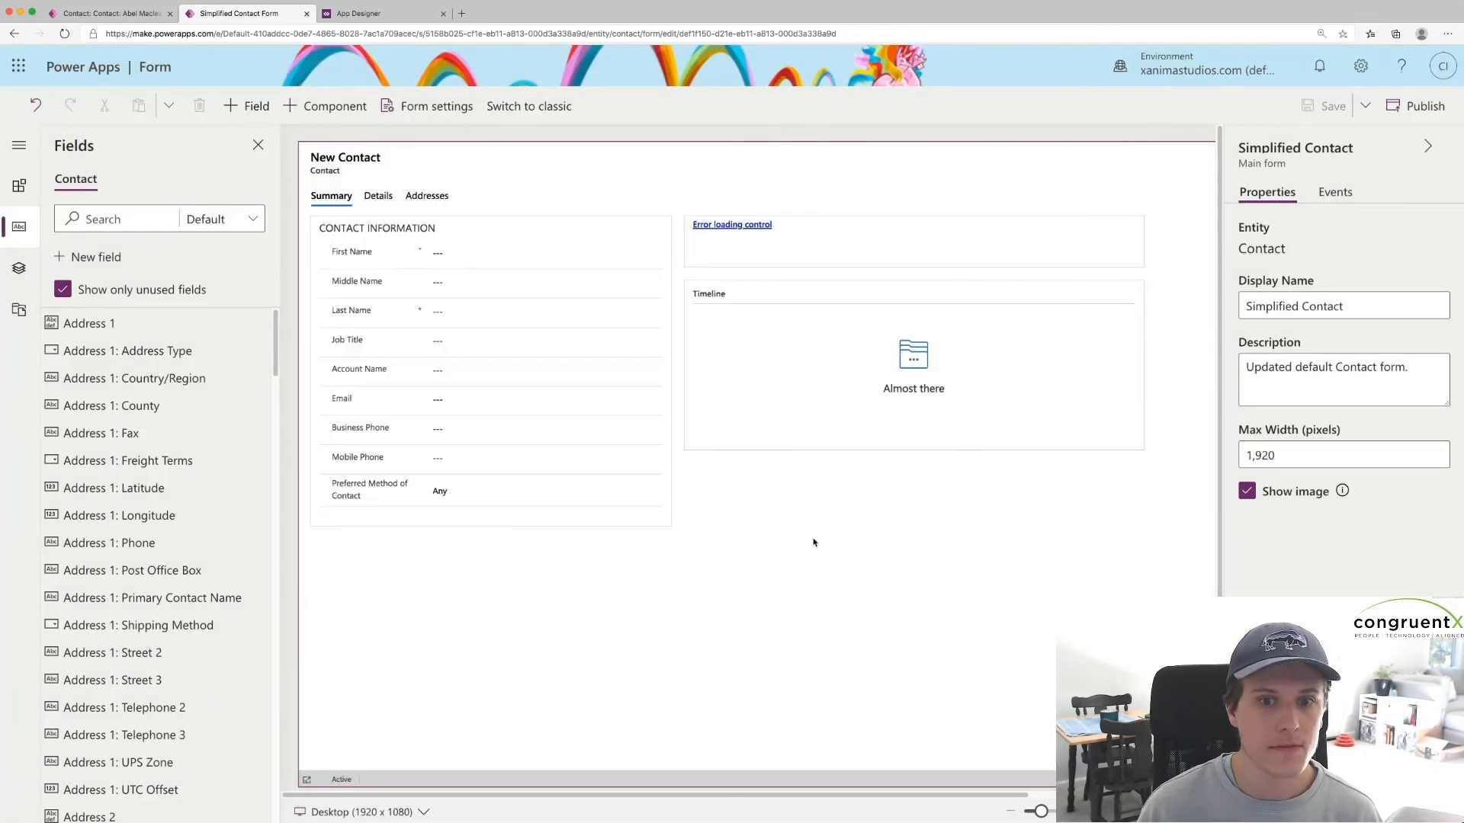
Reload the contact record in Main App and check the order of its available forms.
click(110, 13)
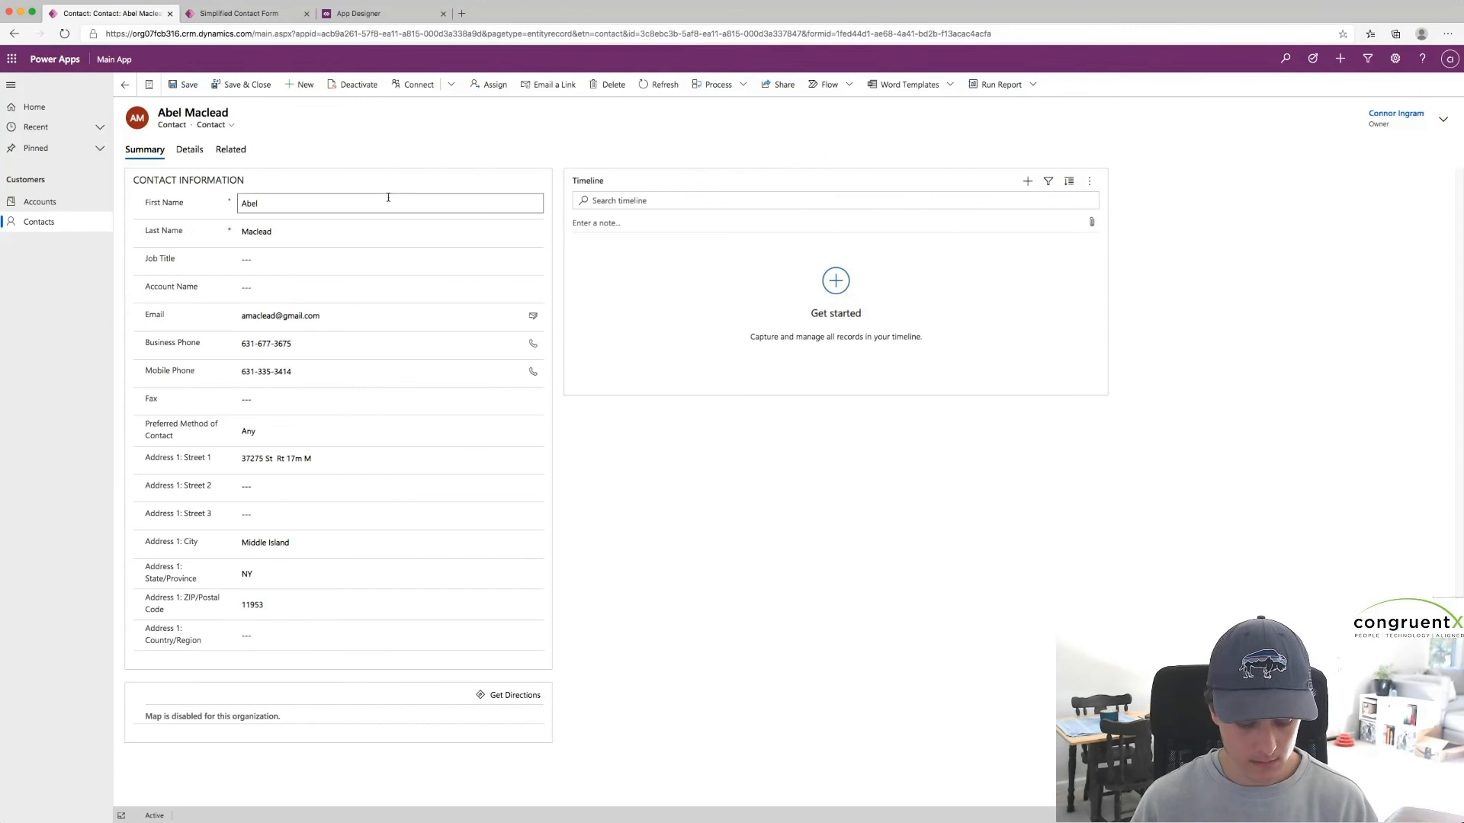
key(super+r)
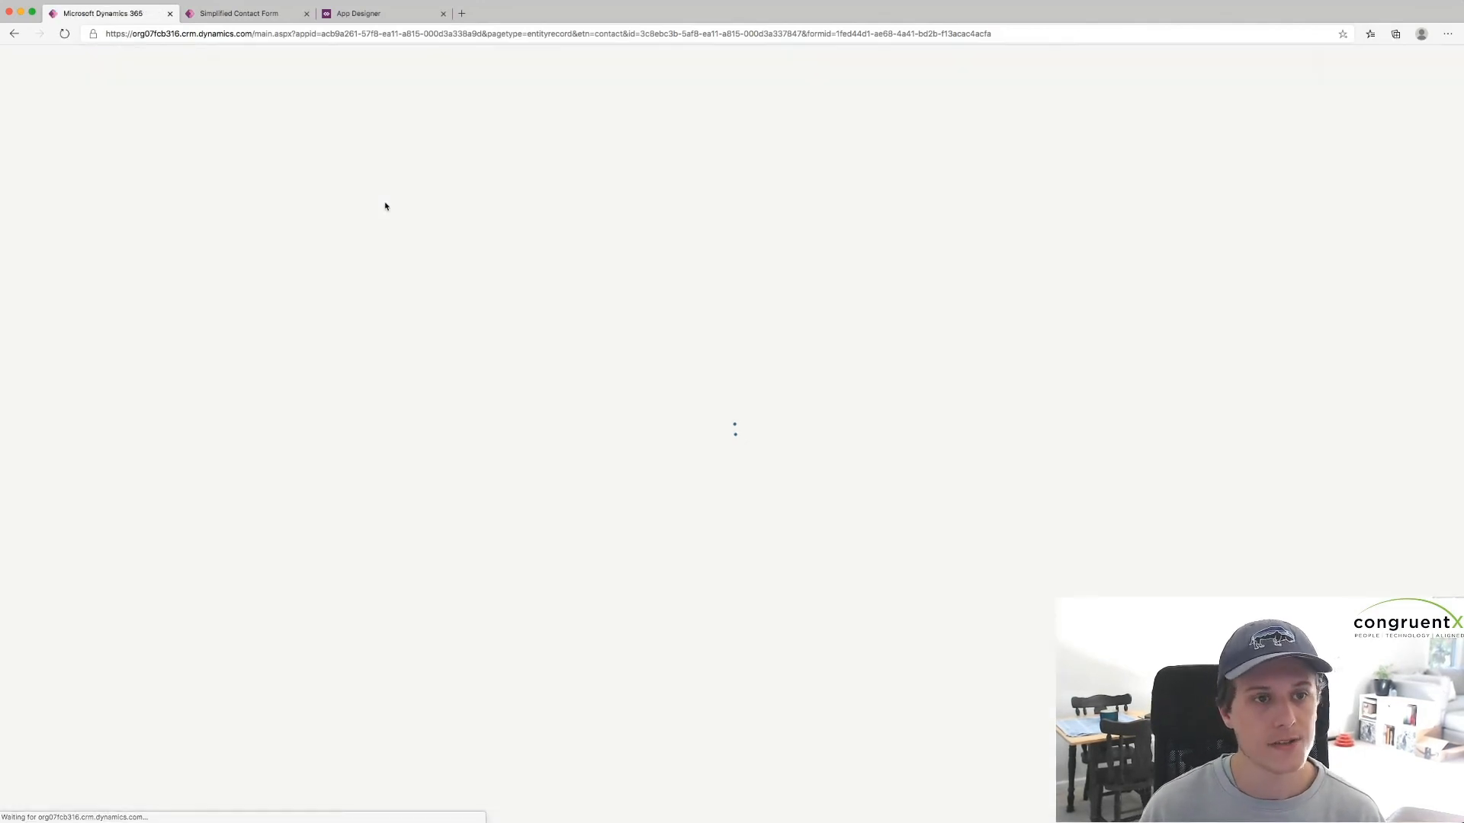
click(215, 124)
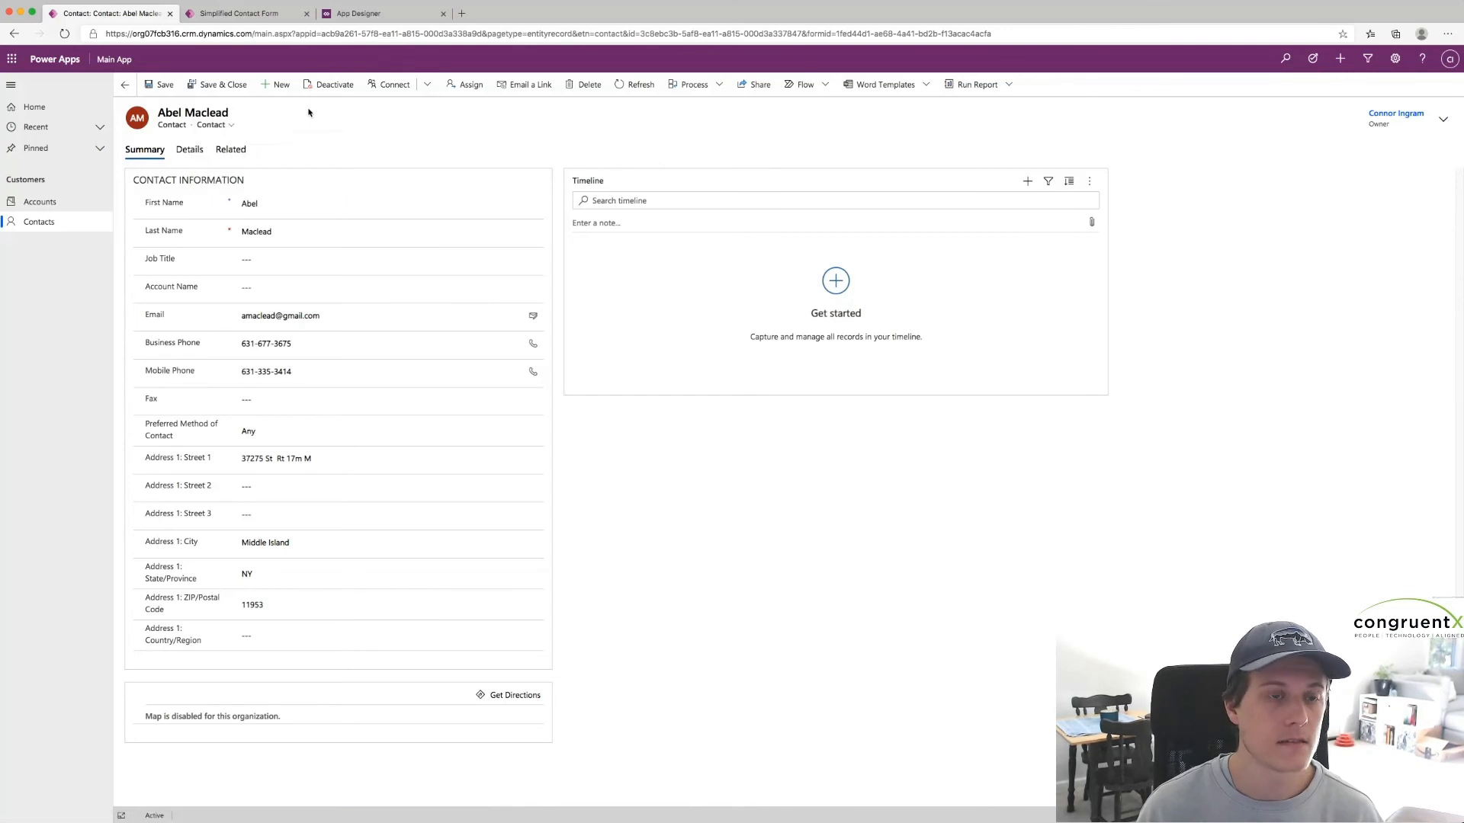
click(232, 125)
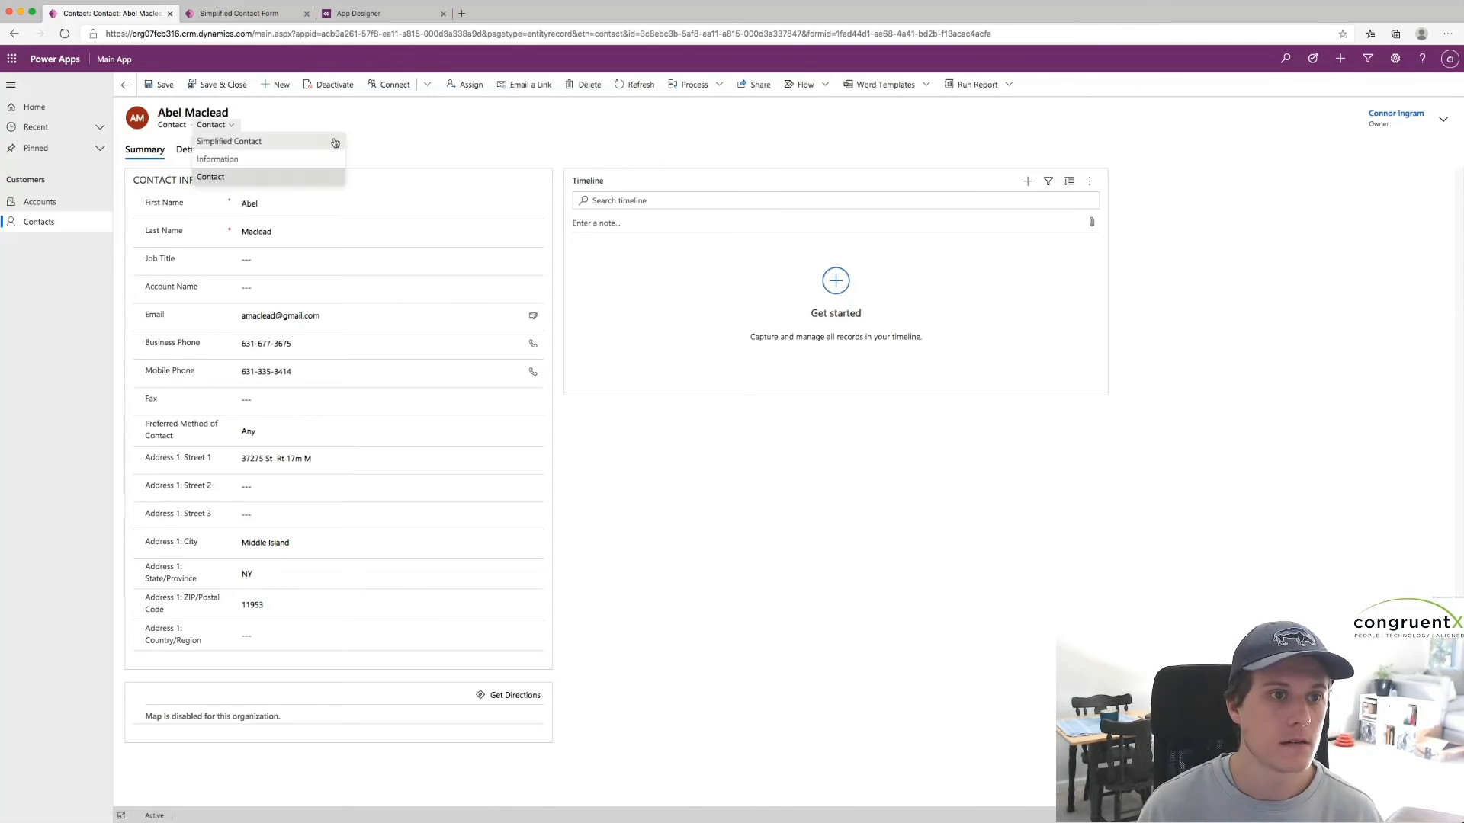
click(289, 110)
Return to the form editor and view the form order settings for the Contact entity again.
click(229, 13)
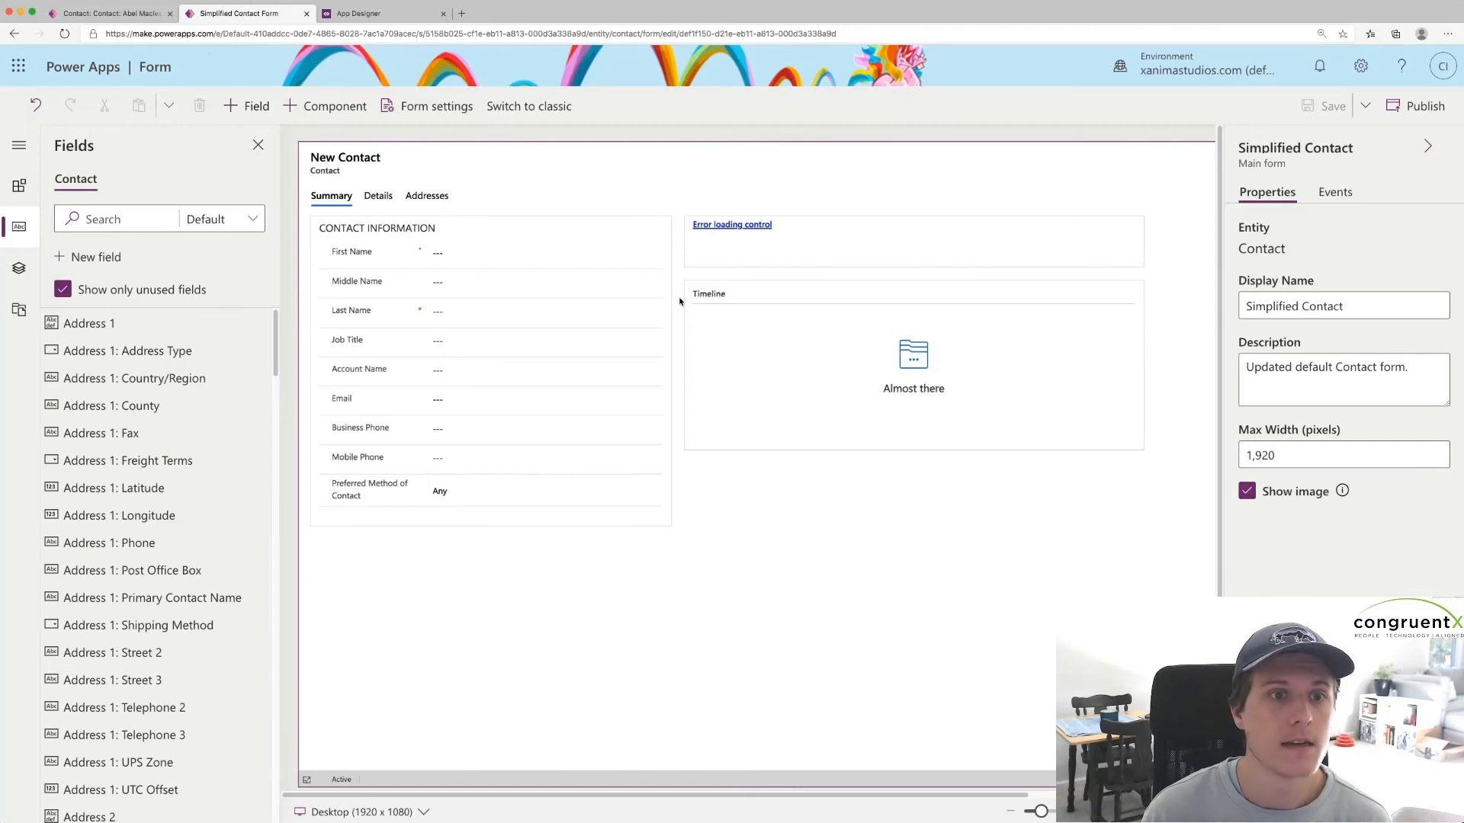
click(410, 110)
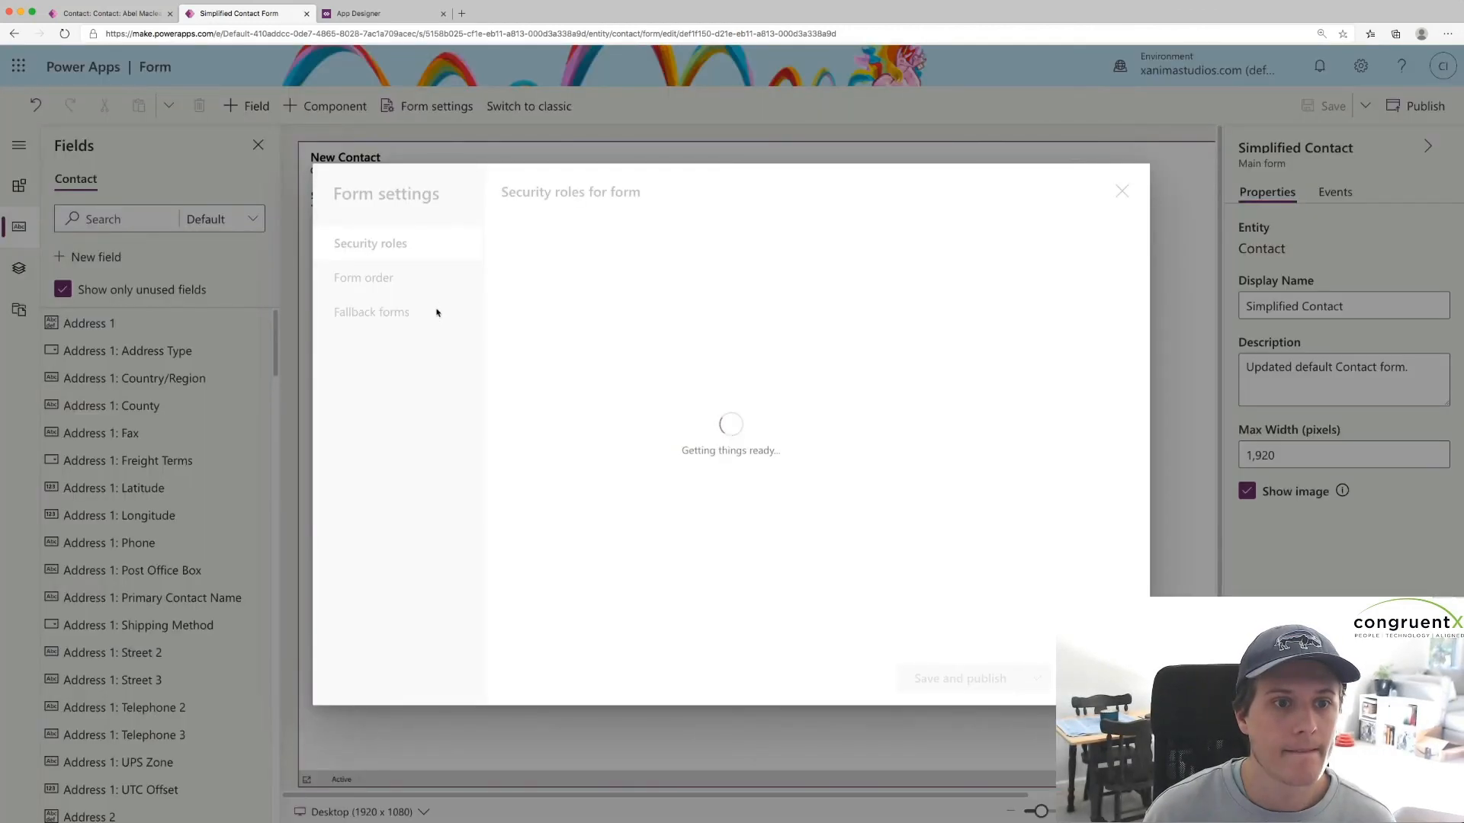
click(417, 284)
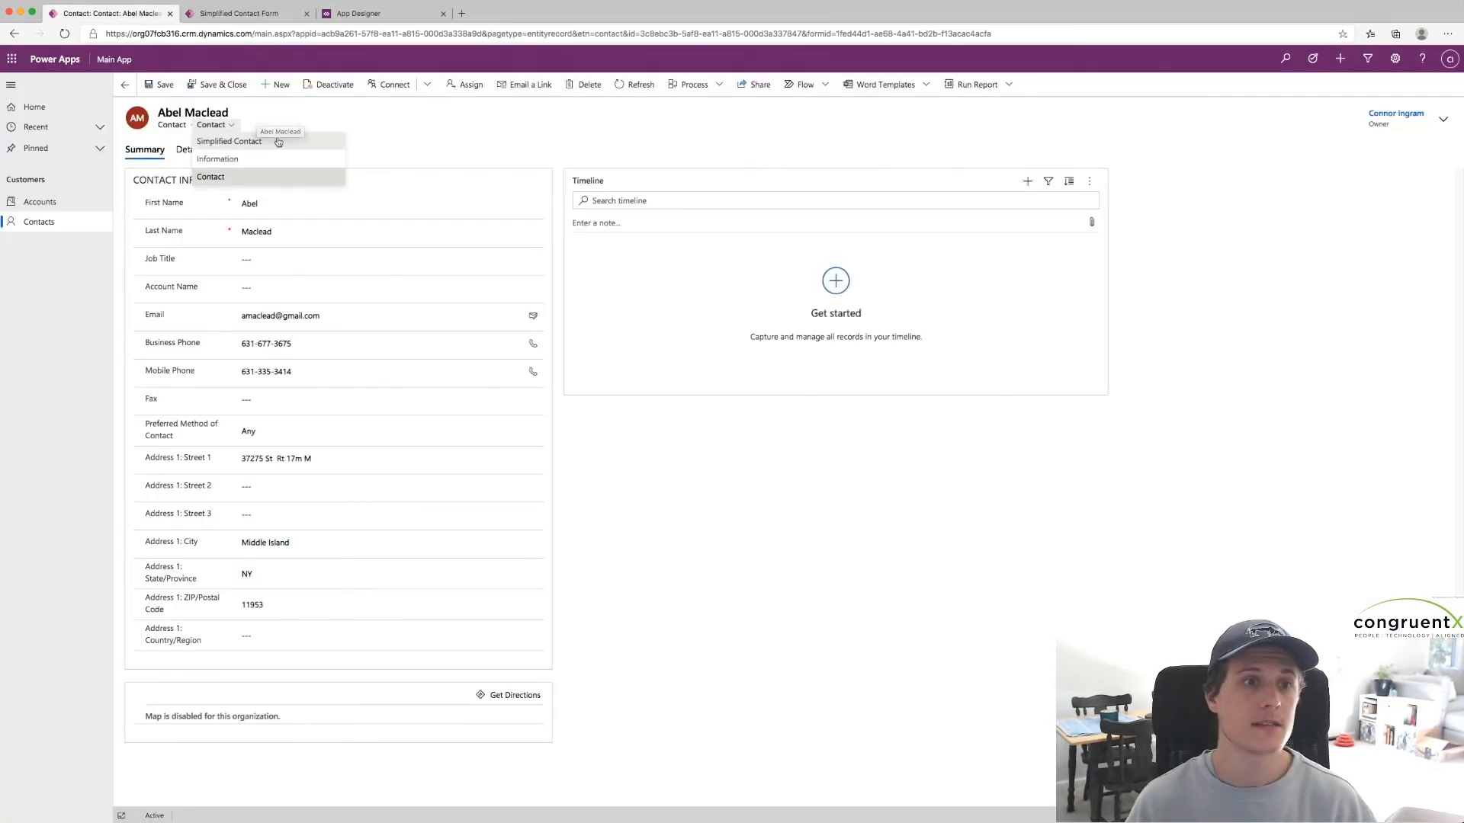
Display the contact record in the Simplified Contact form, then open another contact from My Active Contacts to check which form loads.
click(276, 142)
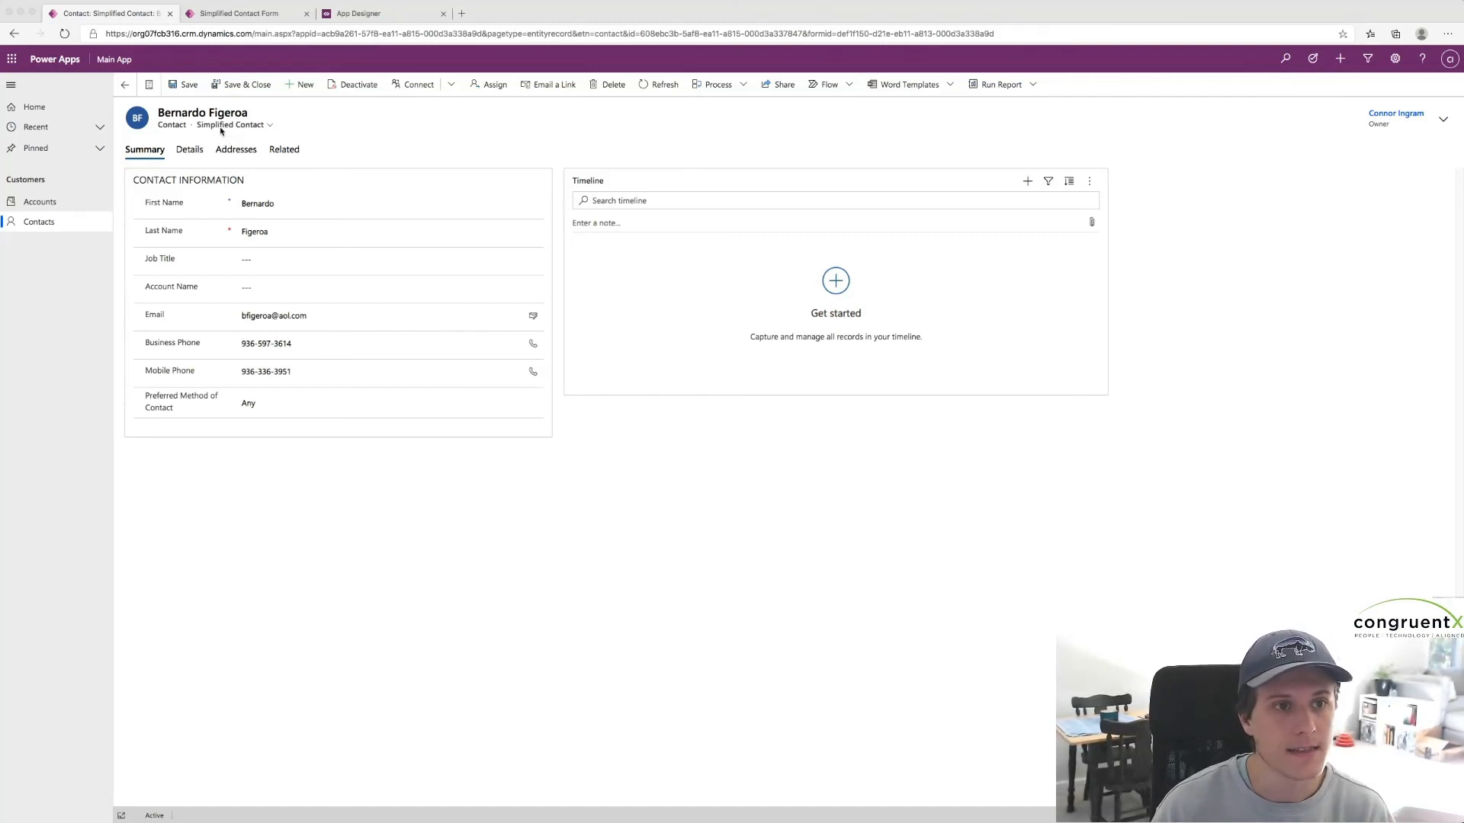
click(60, 224)
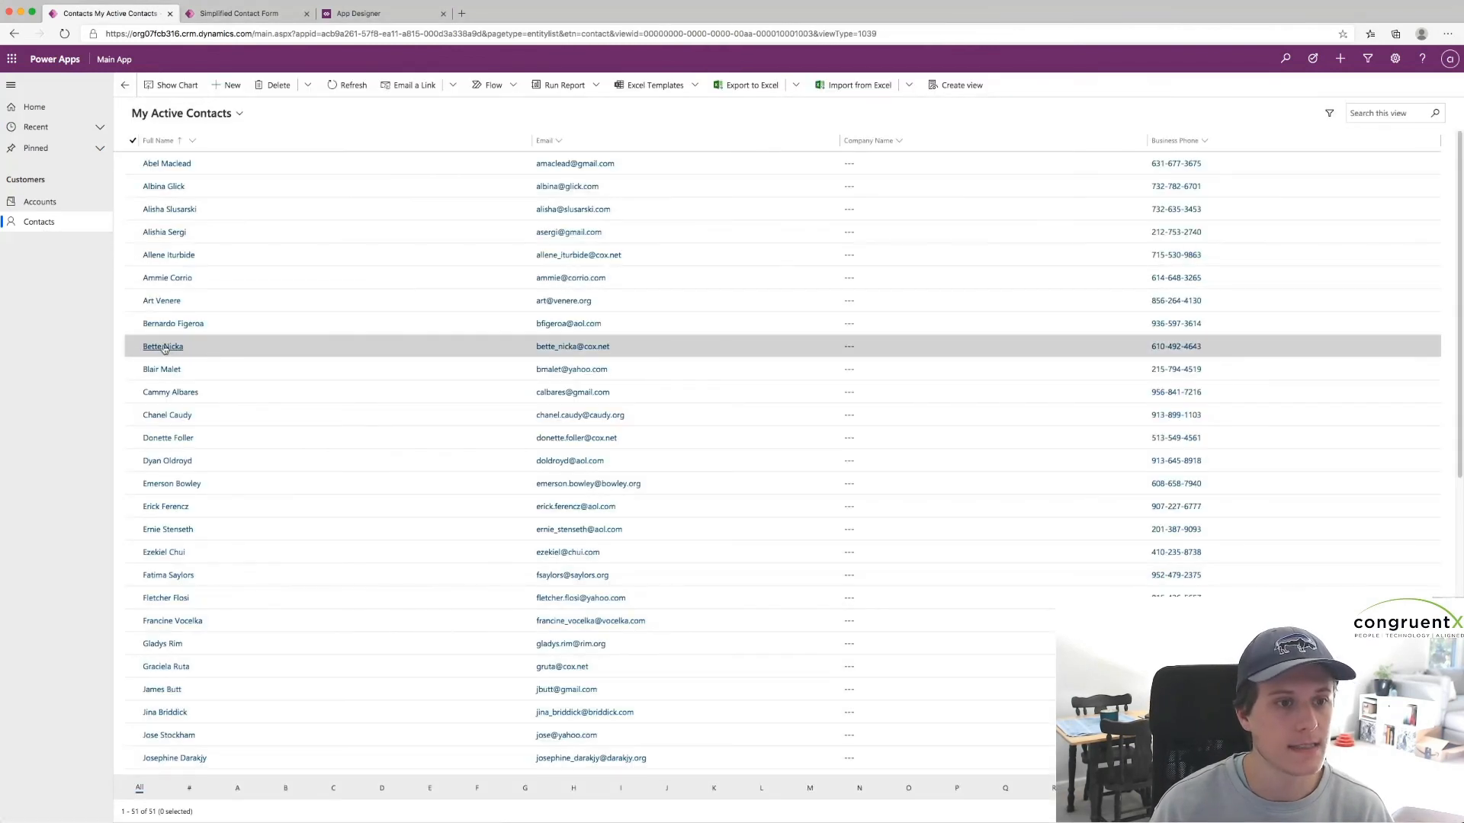
click(165, 506)
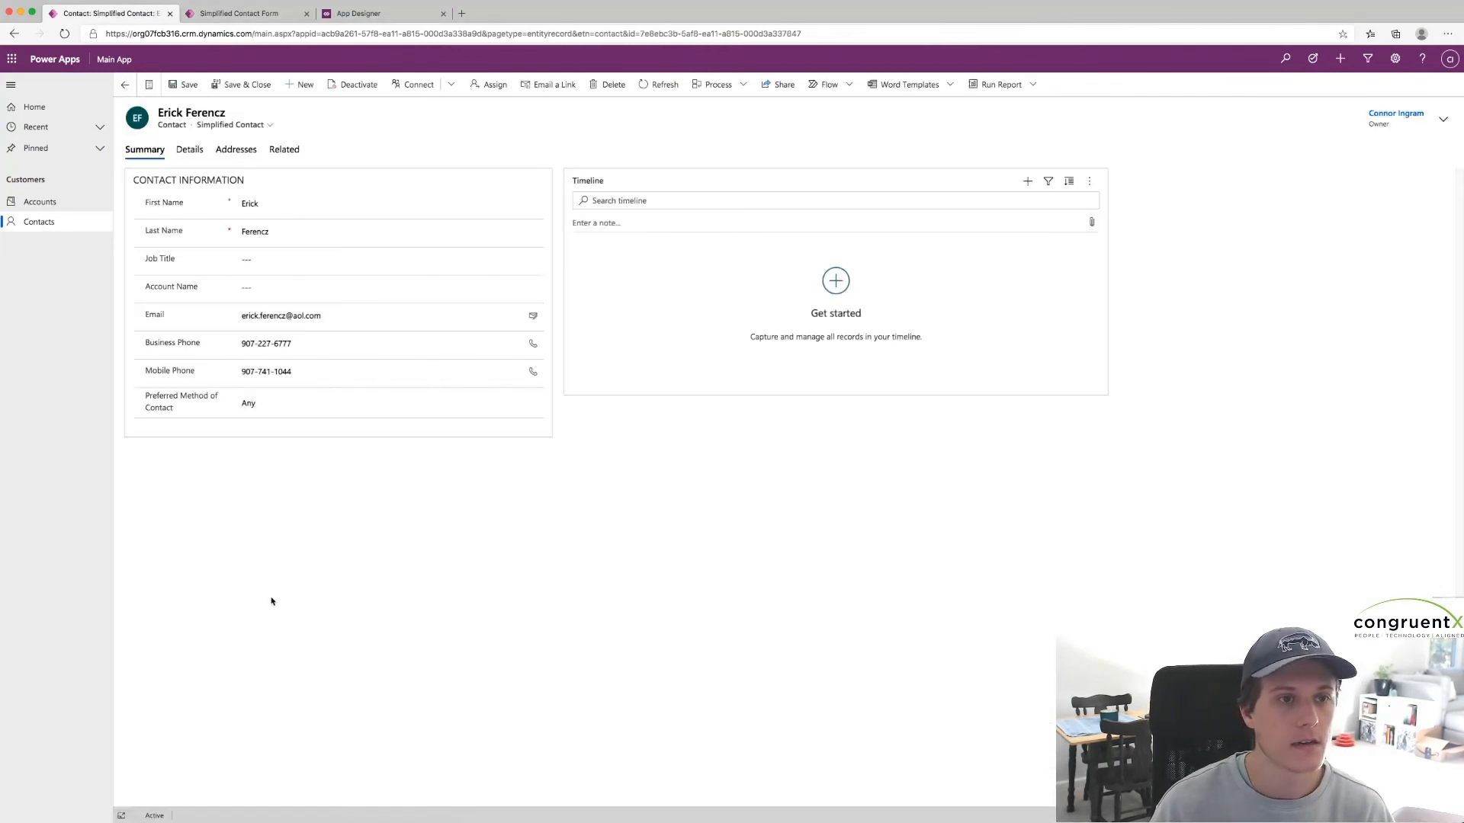
Switch this record to the Contact form, then open a different contact from the list to check which form loads.
click(246, 125)
click(251, 176)
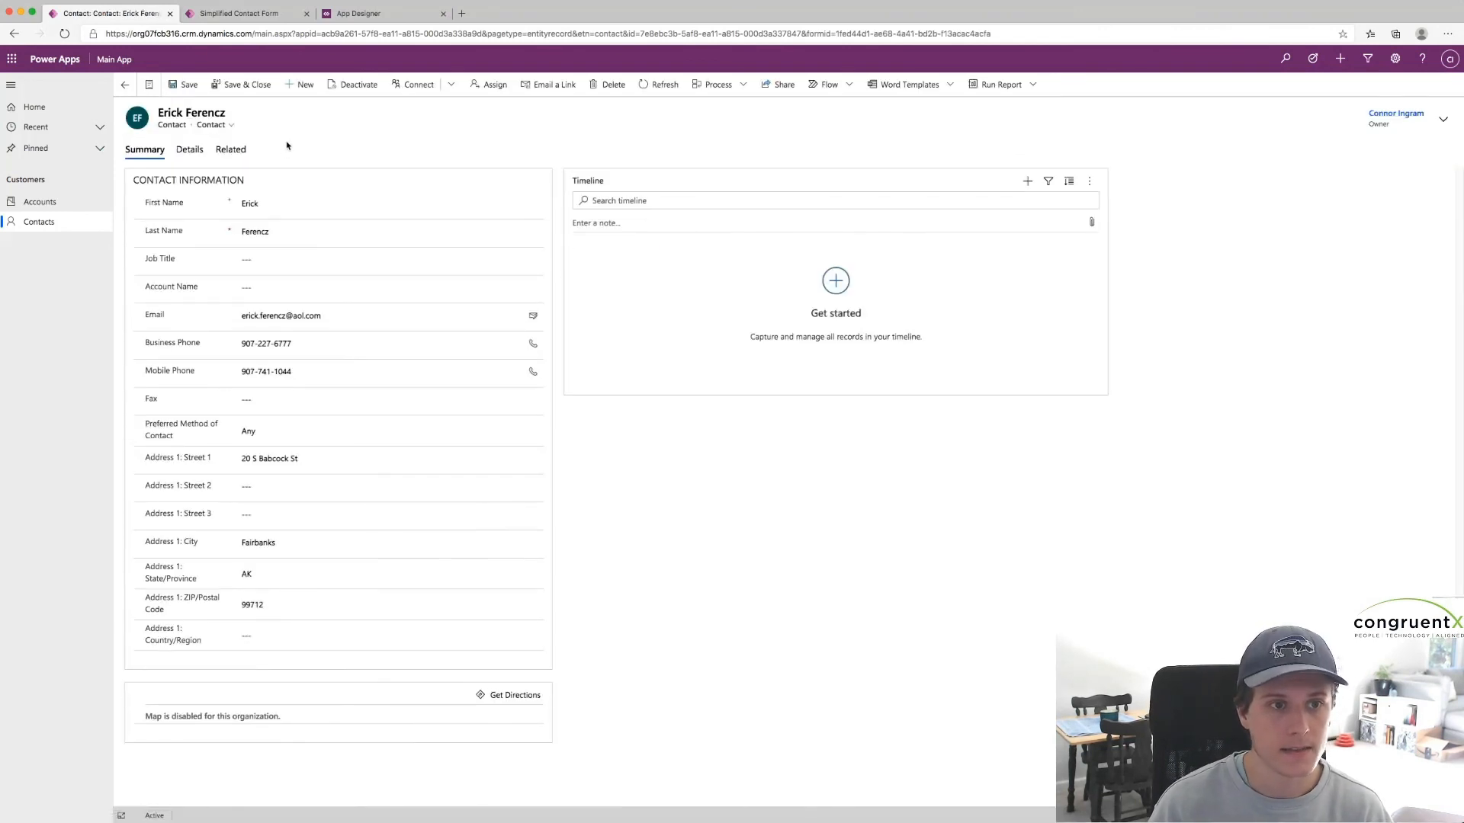
click(77, 219)
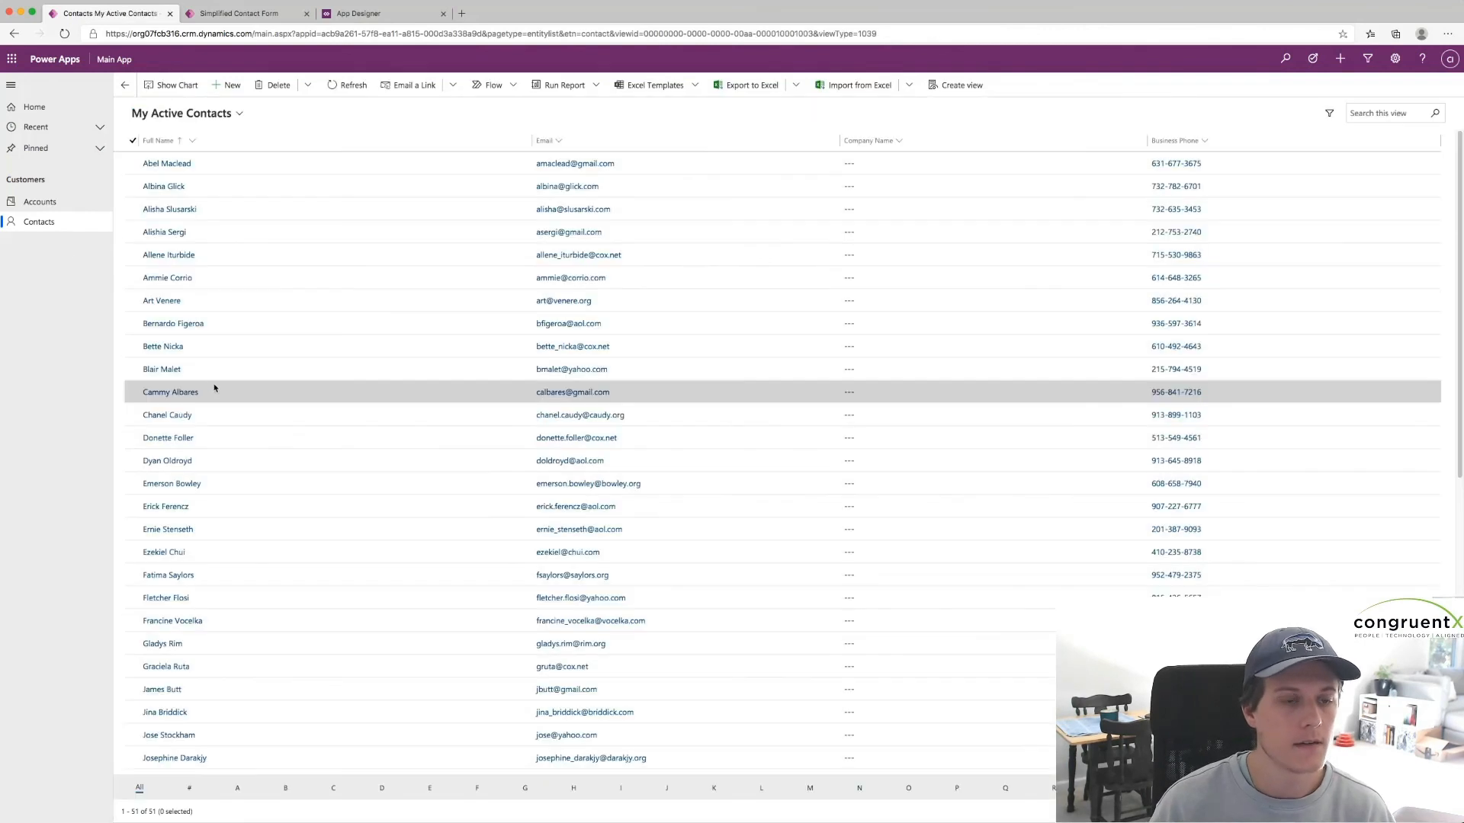
click(164, 231)
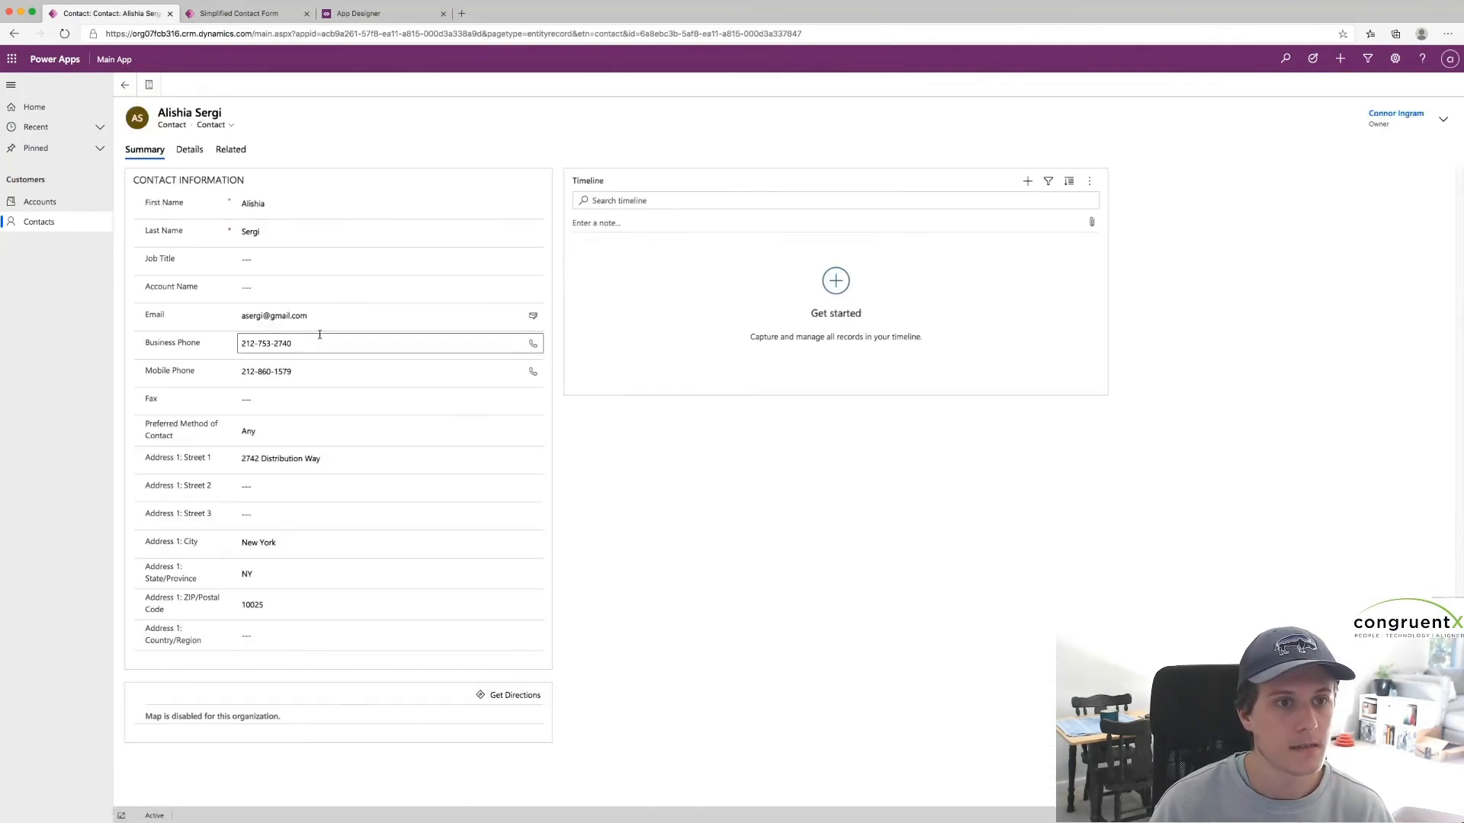